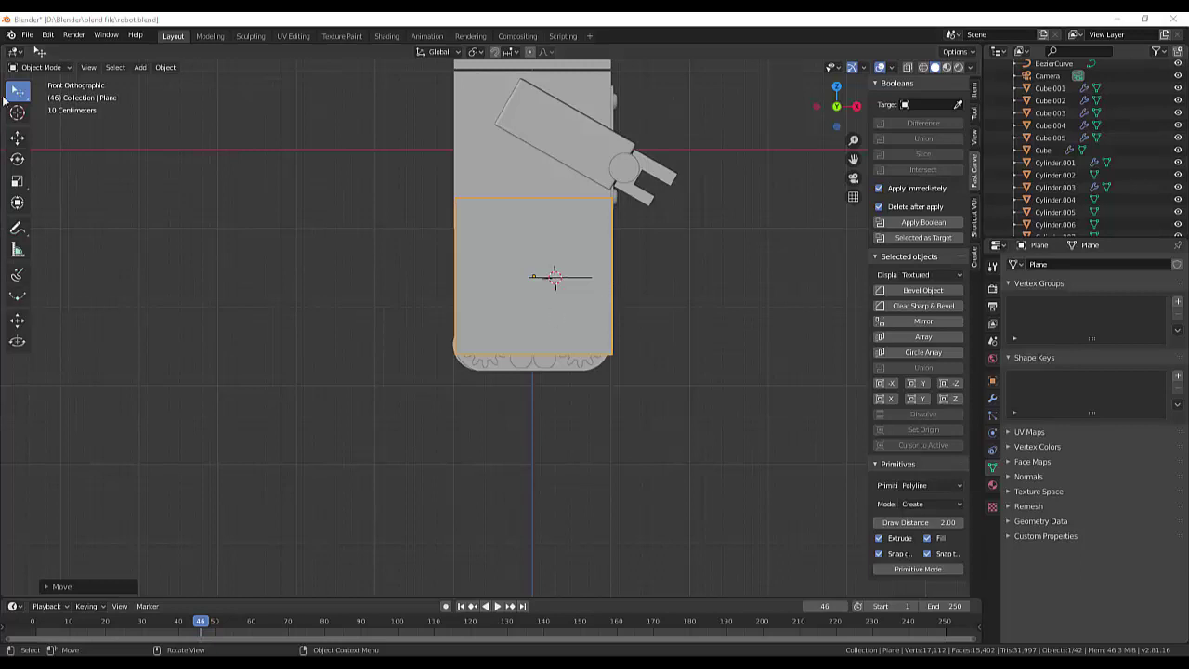
Select the plane and scale it narrower along the X axis.
left_click(524, 311)
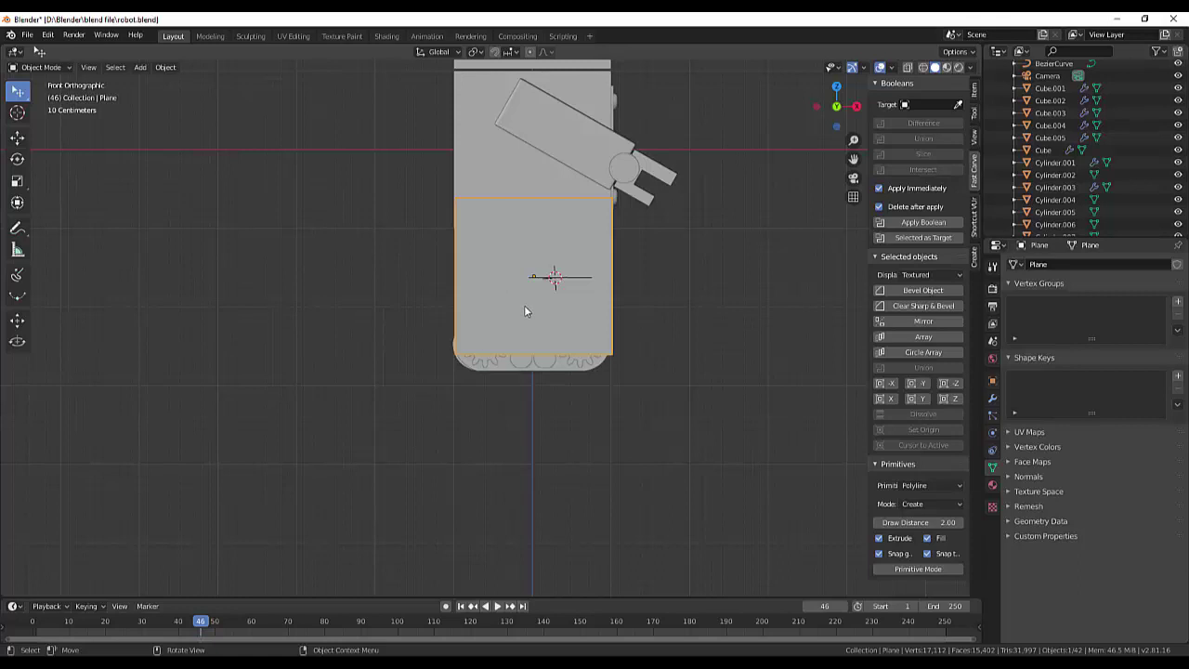
key("s")
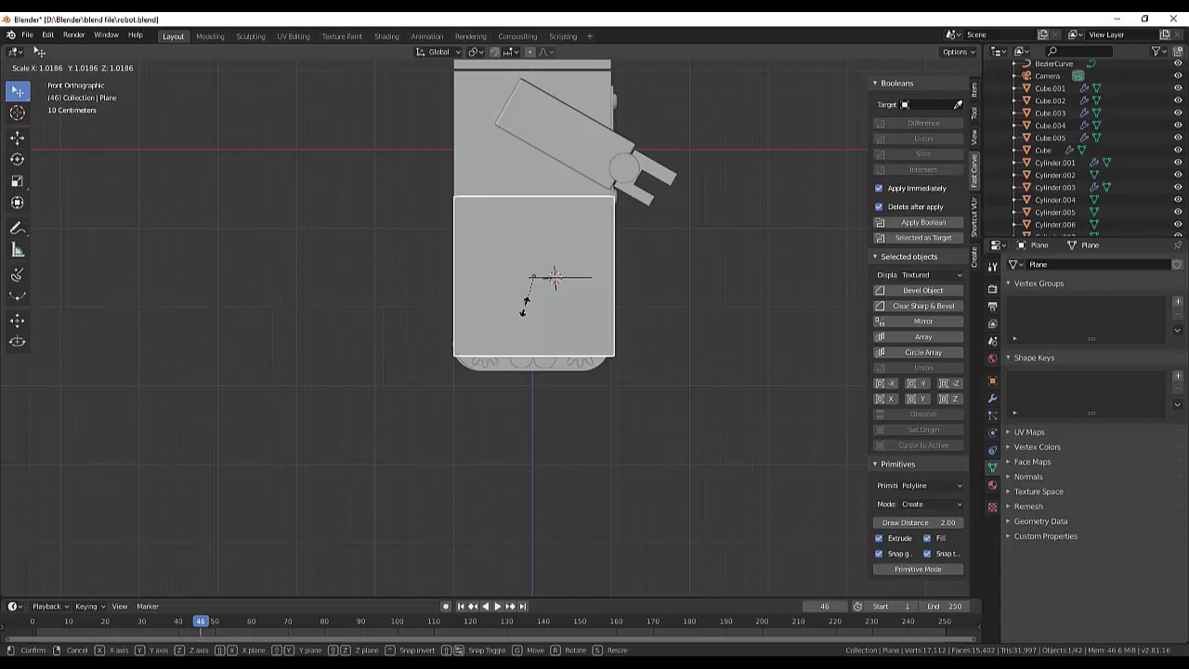
key("x")
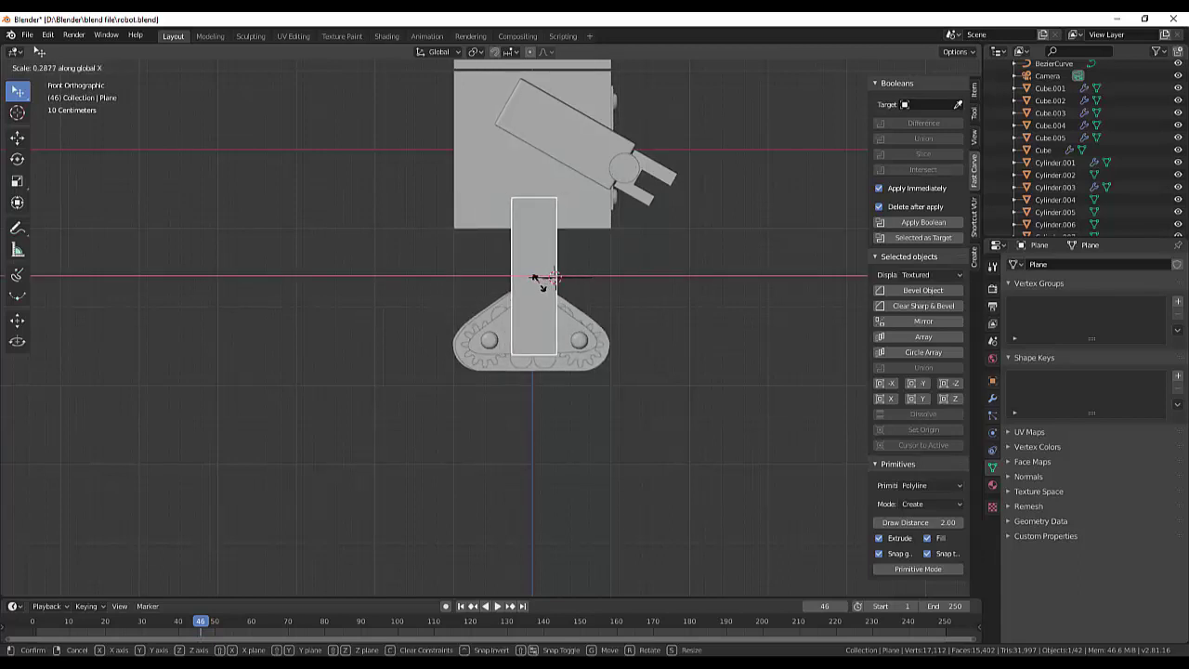
left_click(534, 278)
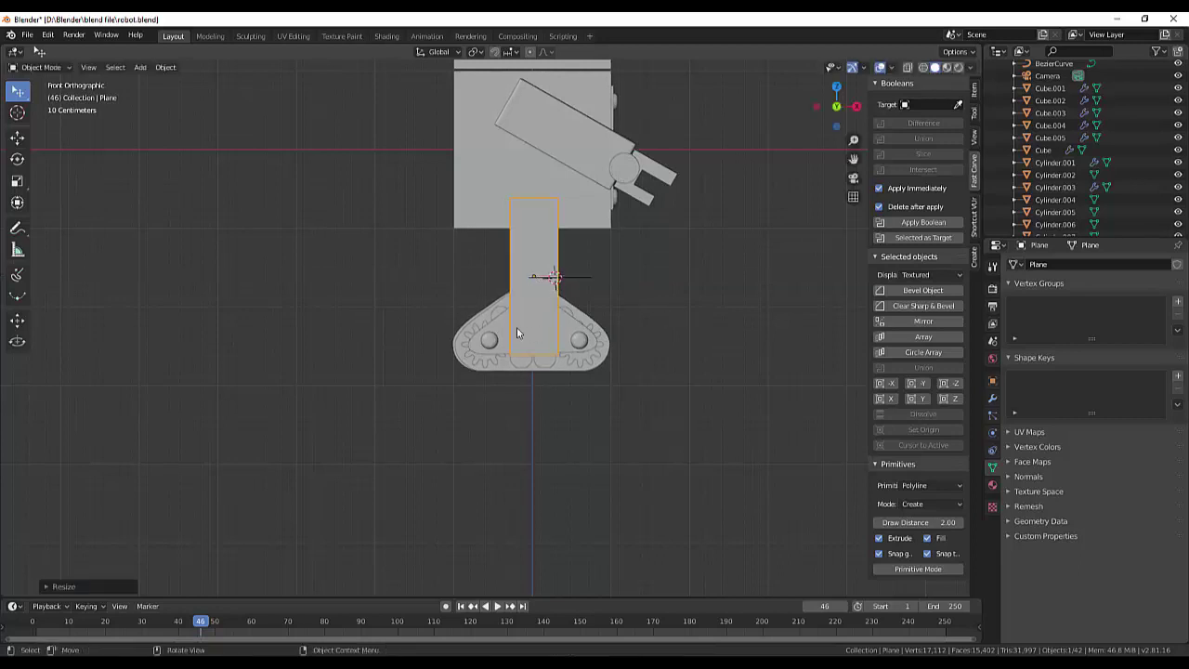
Shorten the plane along Z to about 0.41 so it spans from body to track.
key("s")
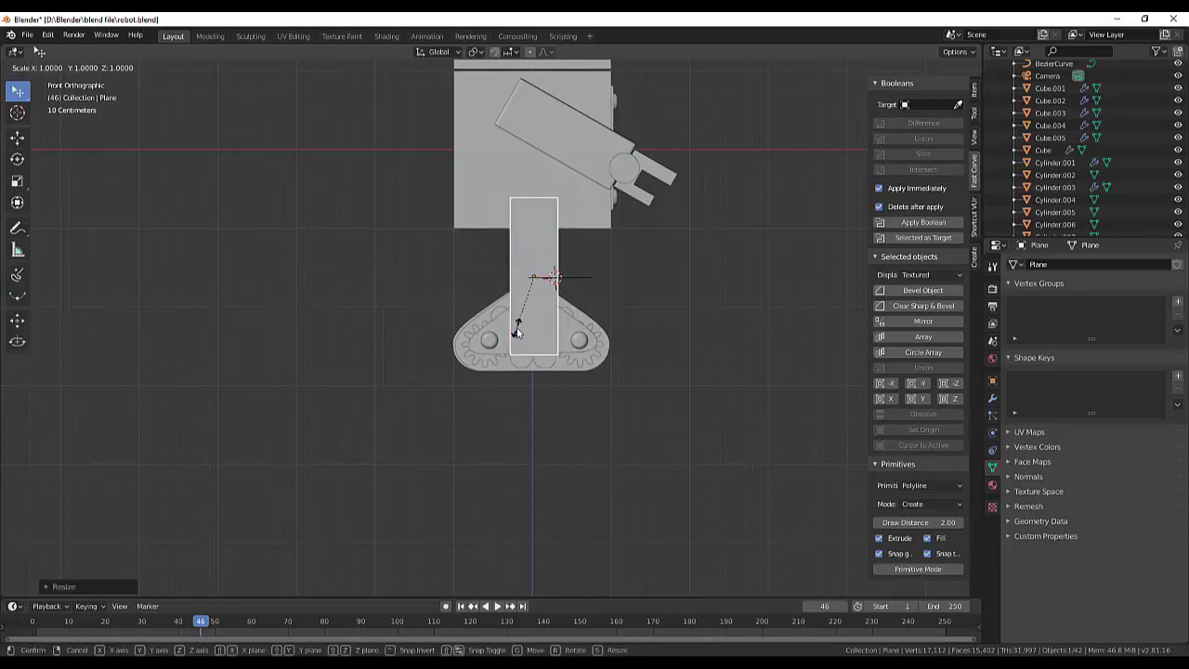
key("z")
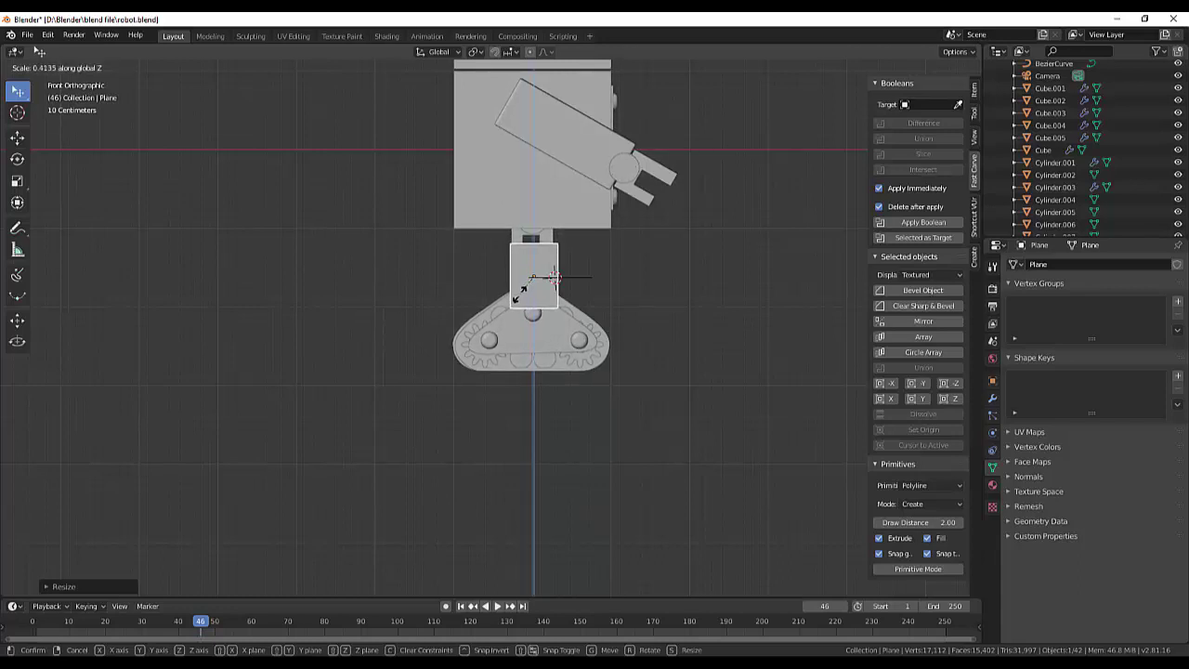
left_click(517, 293)
scroll(520, 296, "up", 1)
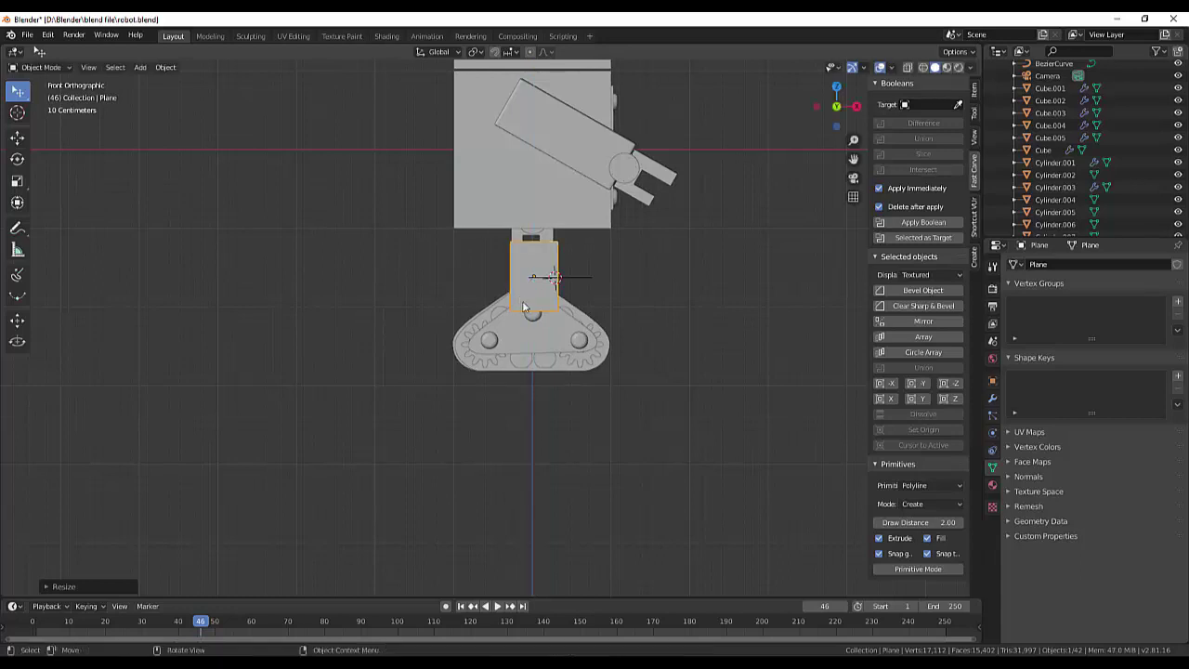
scroll(598, 368, "up", 2)
scroll(598, 368, "down", 1)
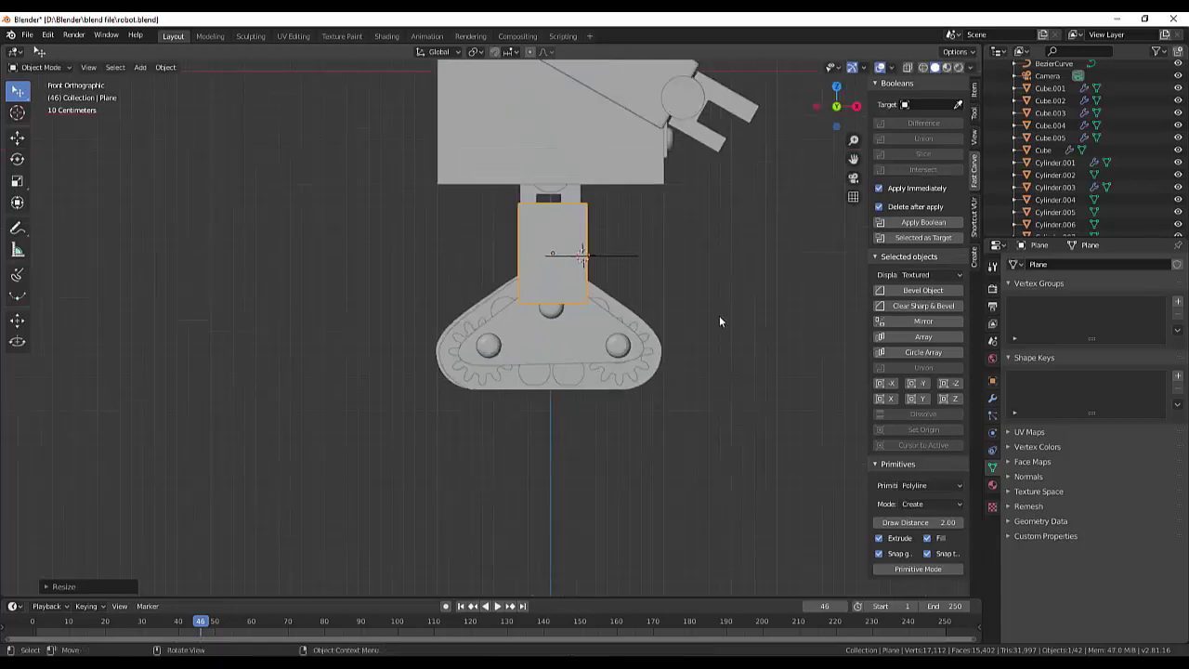
mouse_move(723, 307)
middle_mouse_down()
mouse_move(679, 325)
mouse_move(628, 321)
middle_mouse_up()
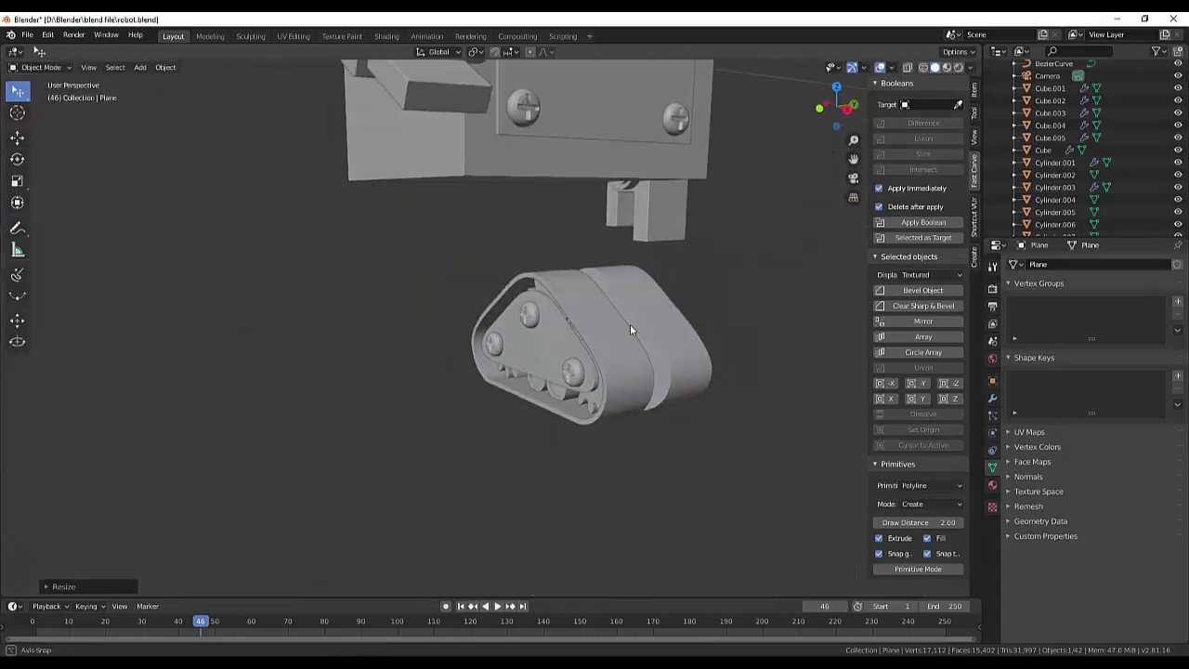
In Right view, slide the plane along Y so it sits over the robot's track.
key("KP_1")
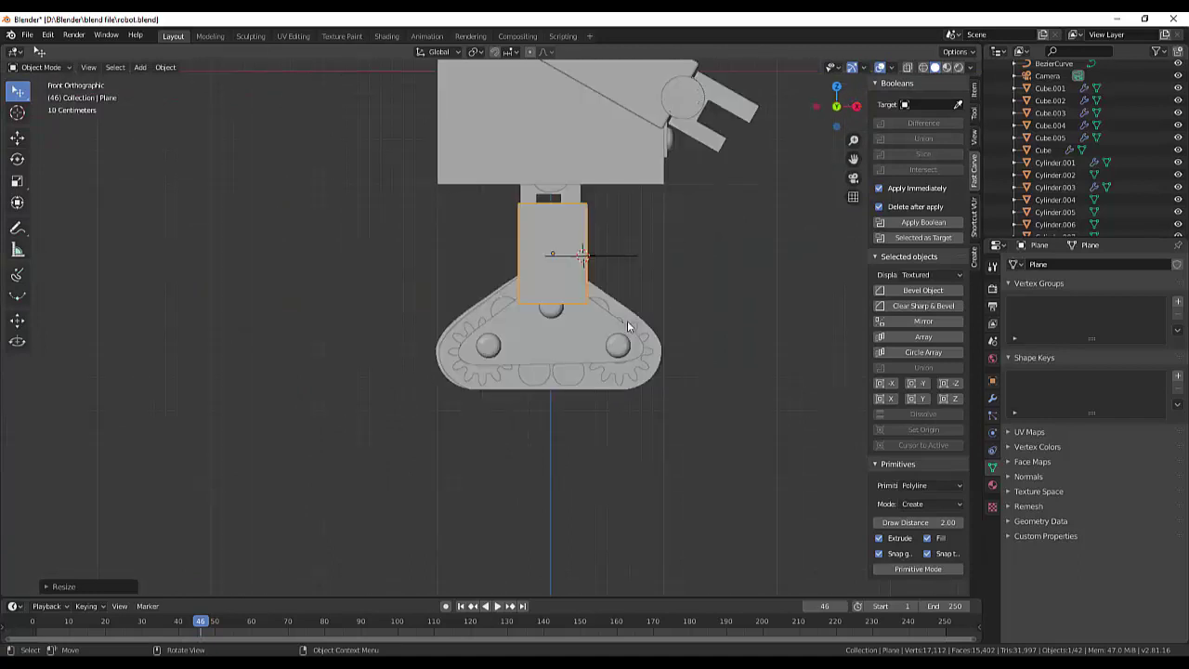
key("KP_3")
scroll(619, 348, "down", 3)
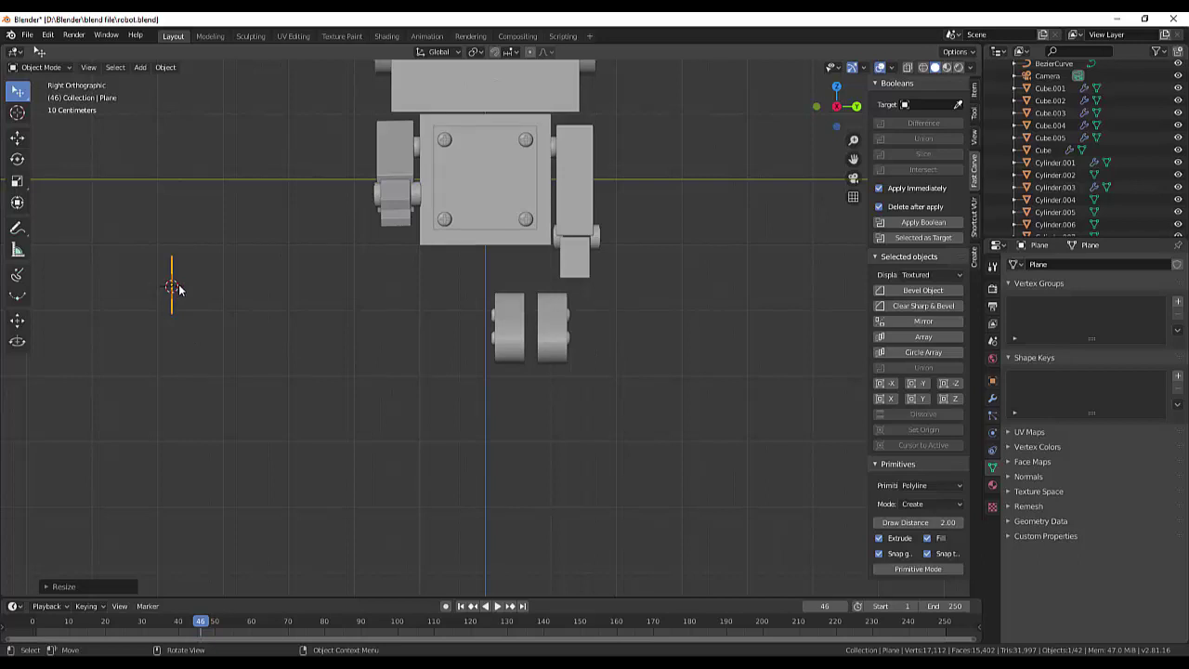
key("g")
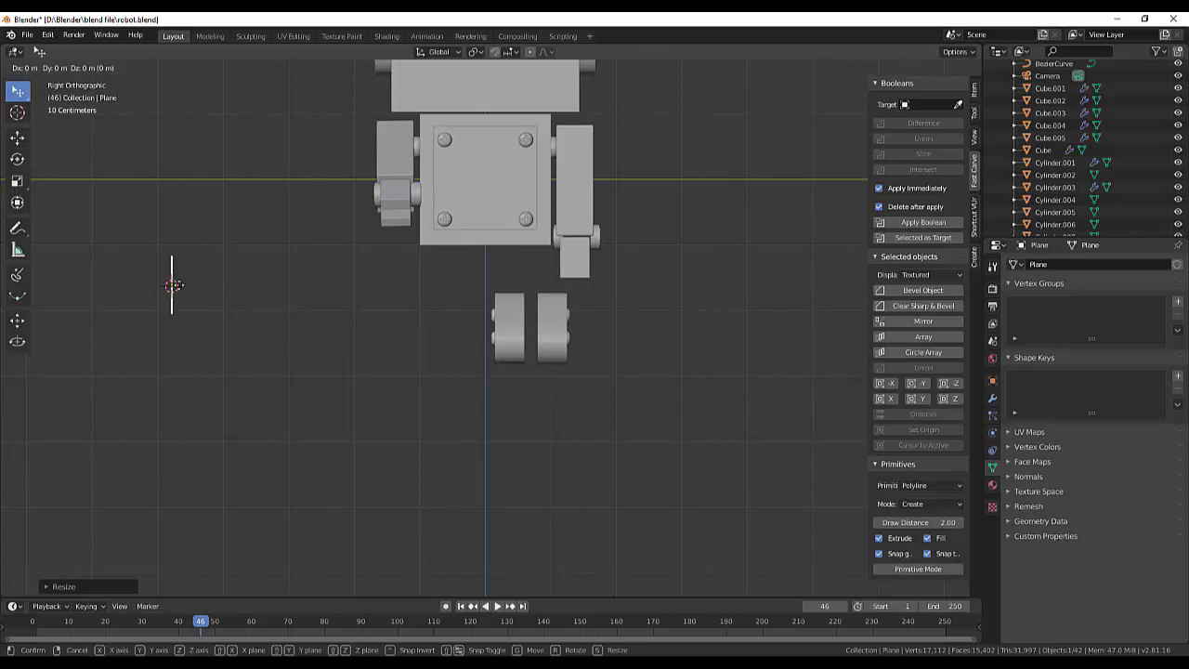
key("y")
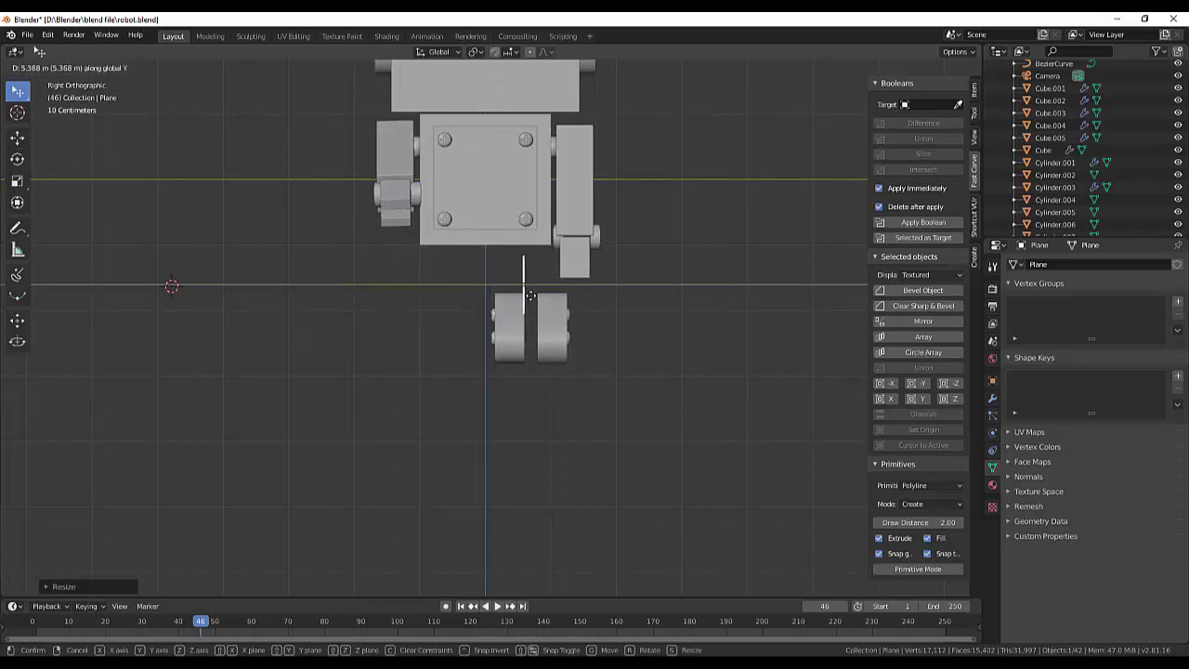
left_click(532, 300)
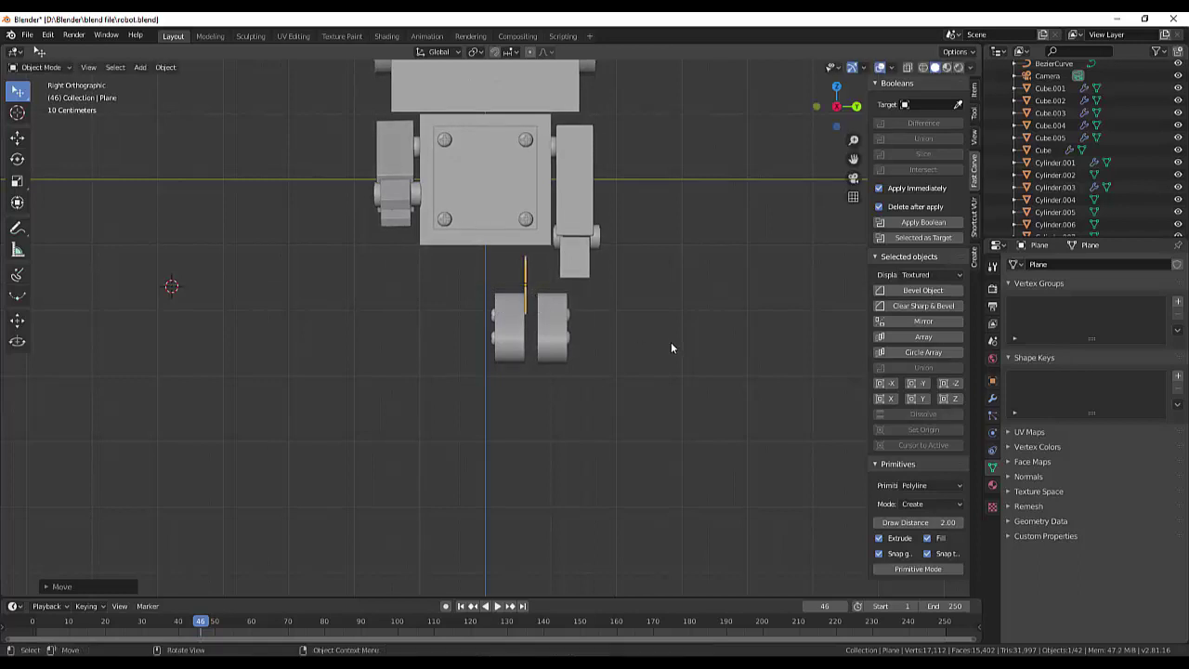
Raise the plane along Z so it rises above the tread toward the body.
middle_click_drag(671, 342, 805, 352)
scroll(725, 378, "up", 2)
scroll(725, 378, "up", 2)
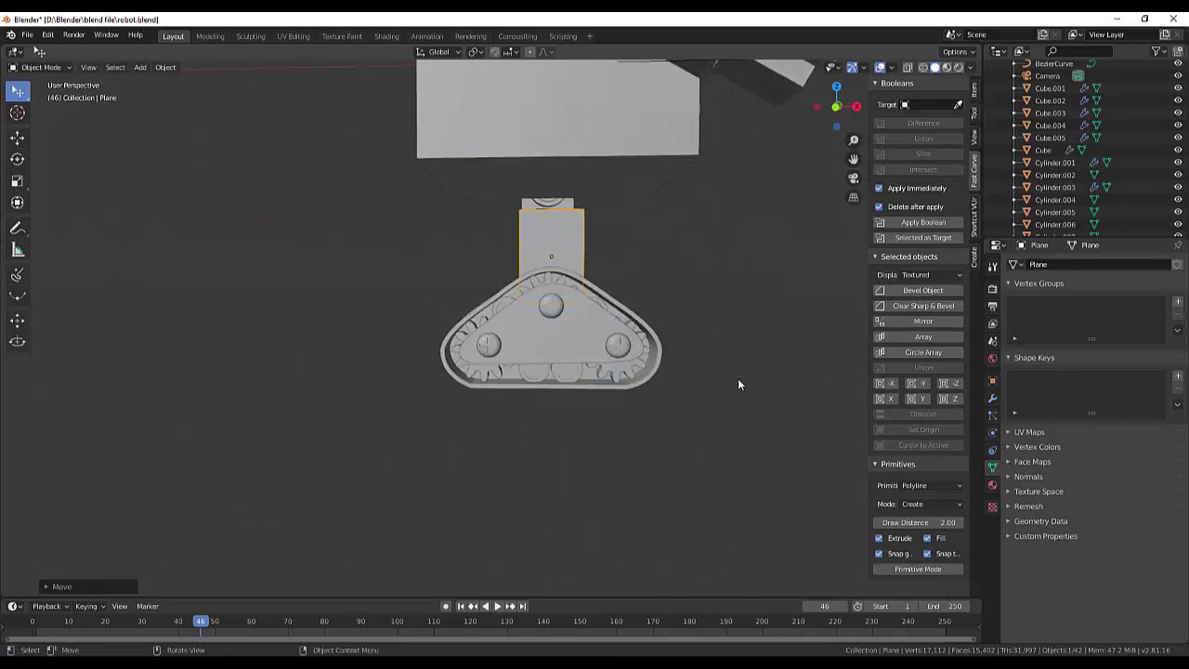
scroll(738, 378, "up", 1)
middle_click_drag(760, 359, 753, 366)
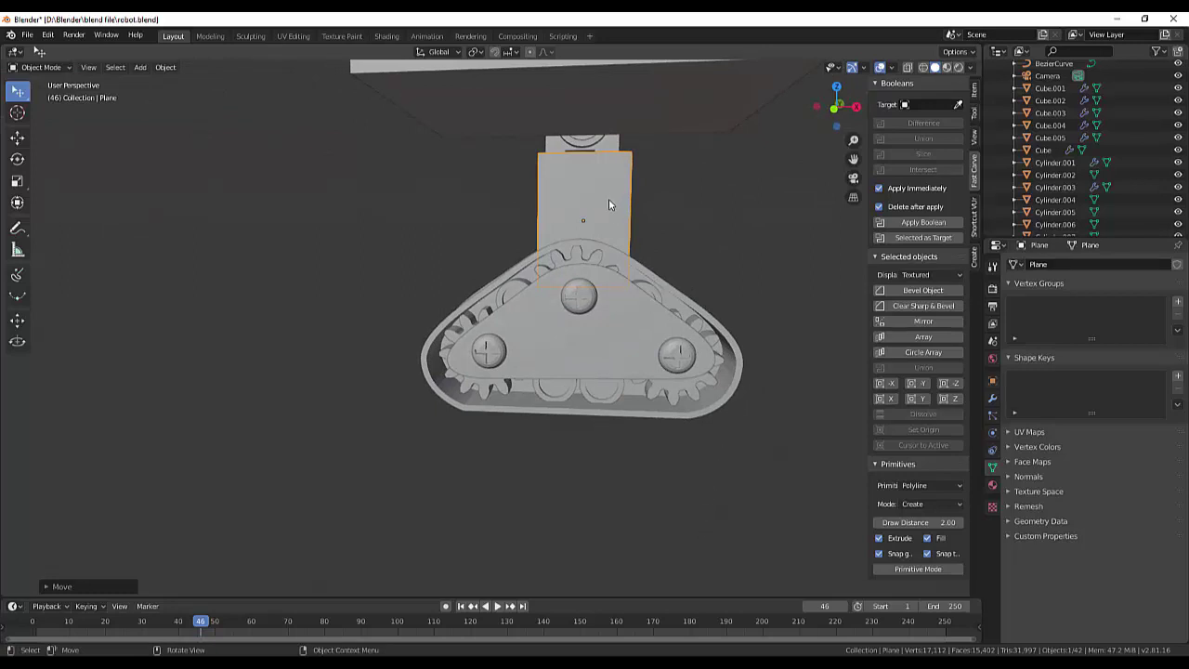
key("g")
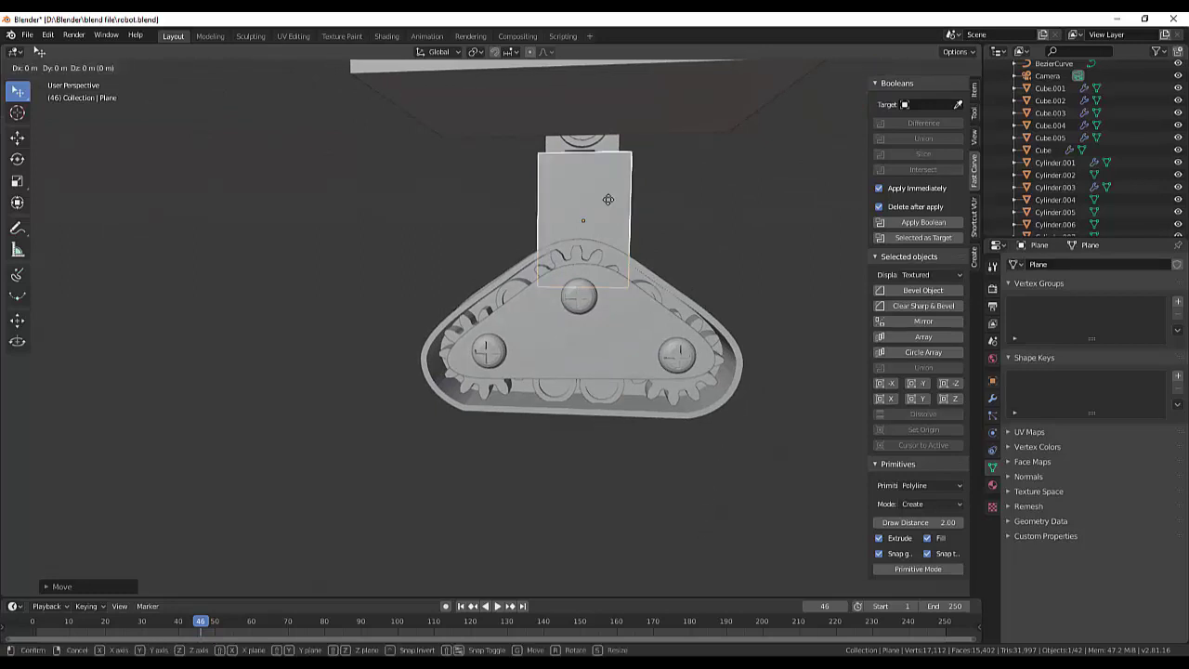
key("z")
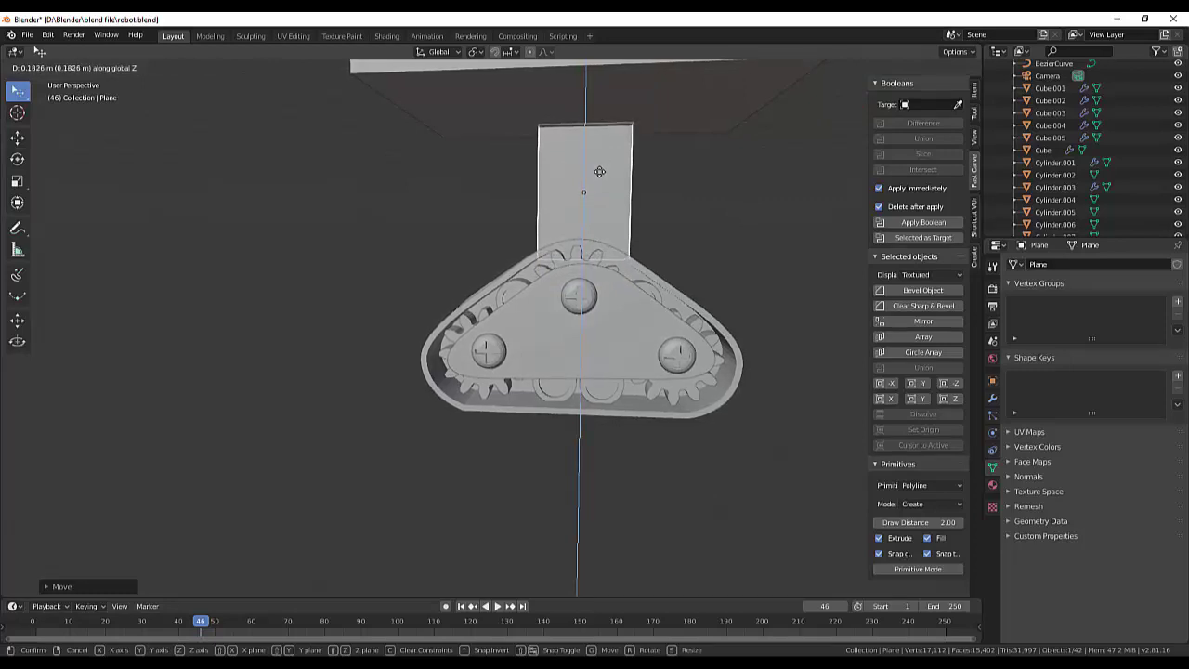
left_click(599, 171)
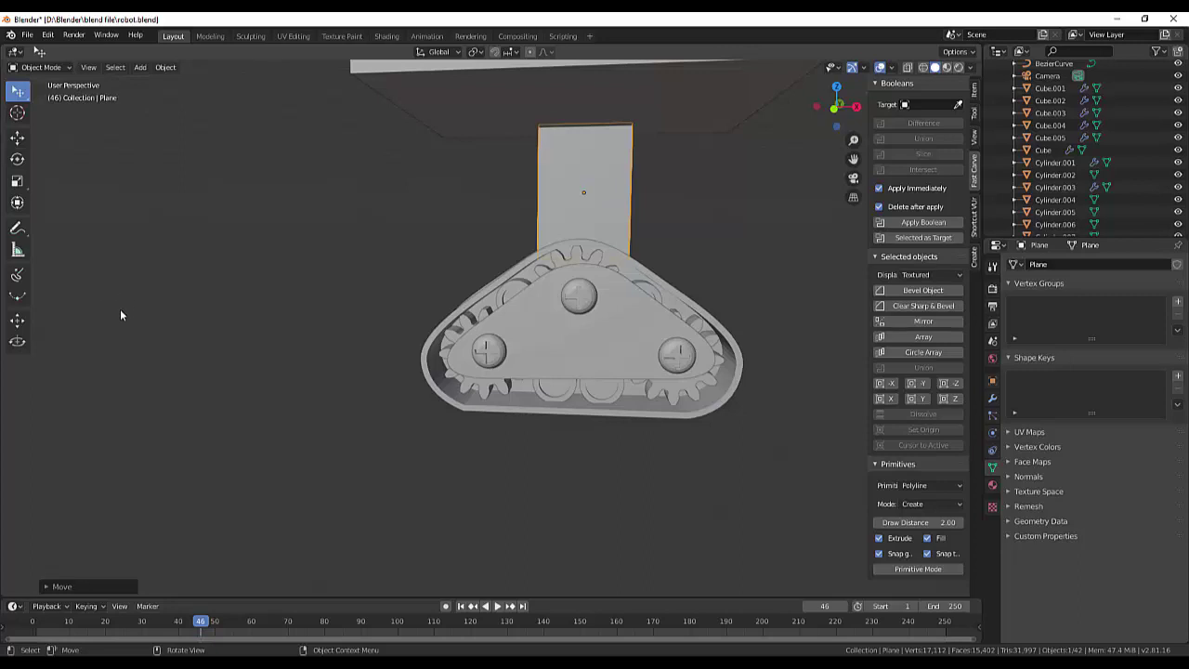
Add a cylinder, rotate it 90° about X, and shrink it to about 0.3 by the track.
key("shift+a")
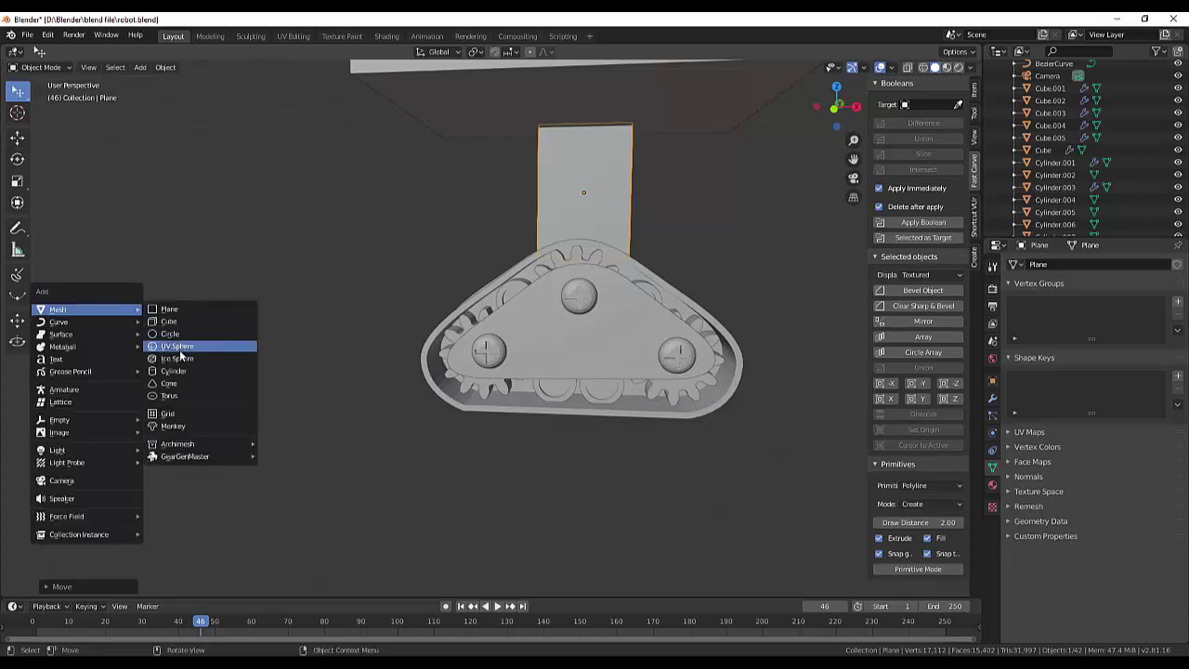
left_click(177, 370)
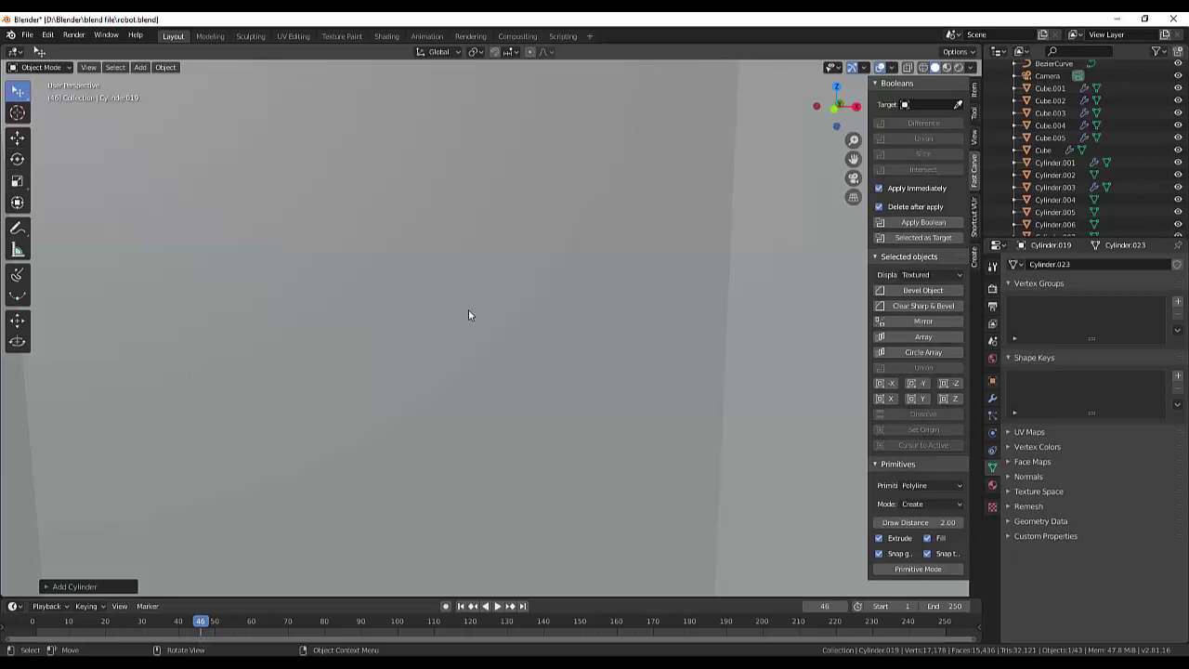
scroll(468, 313, "down", 5)
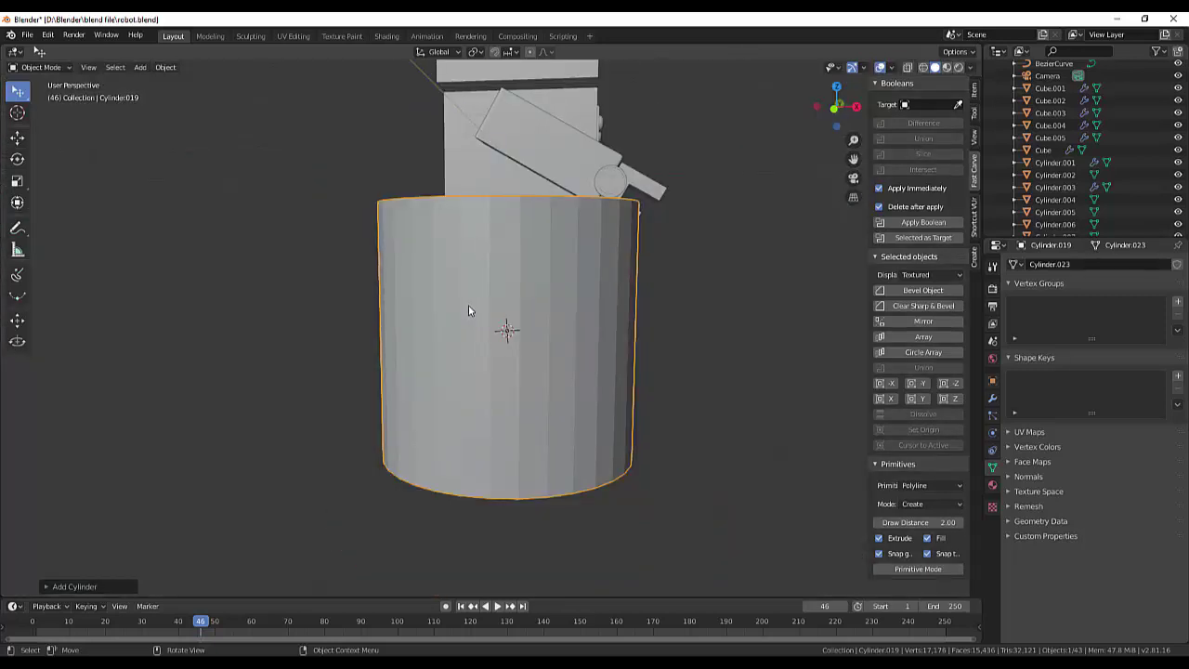
key("r")
key("x")
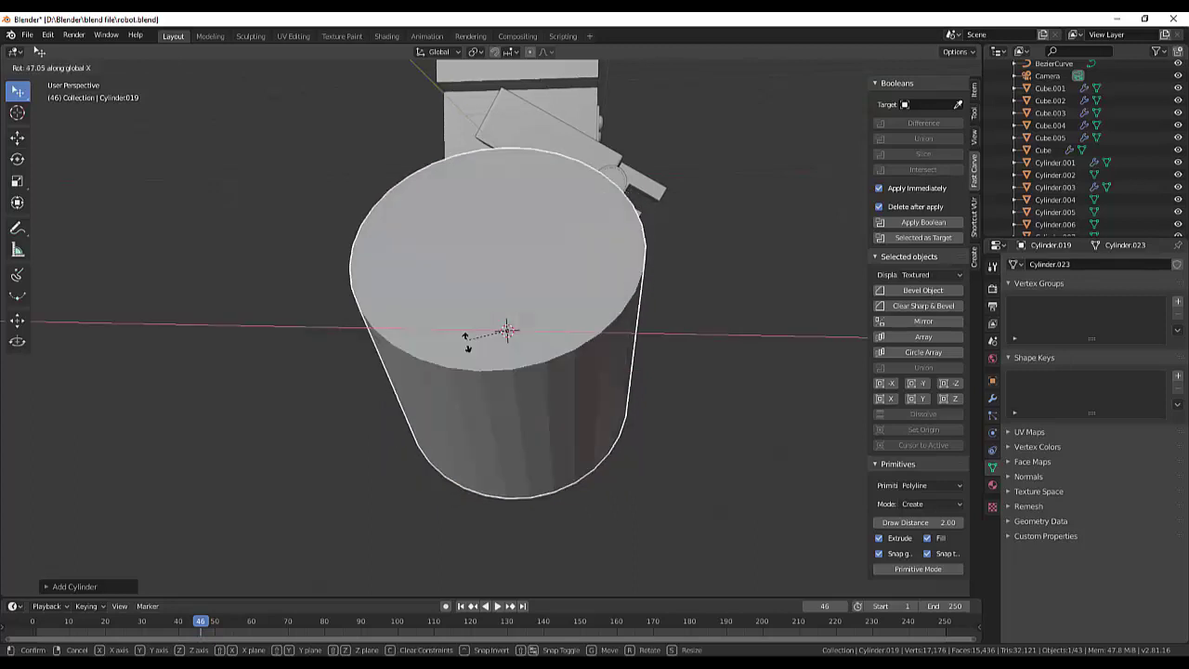
type("90")
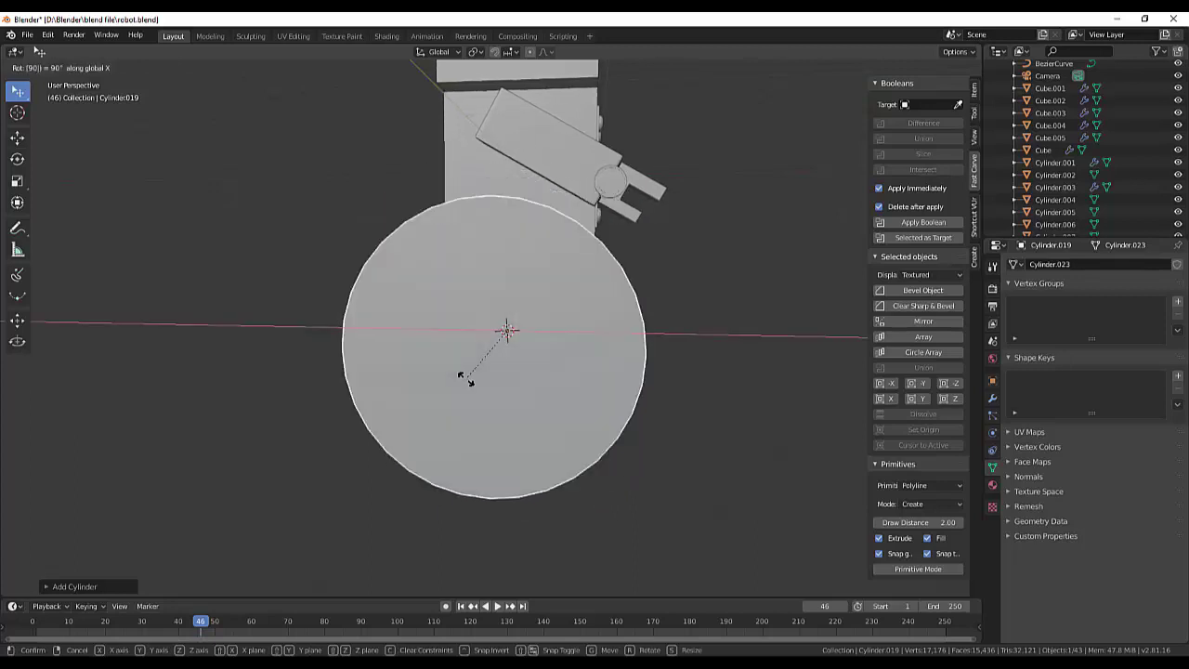
key("Return")
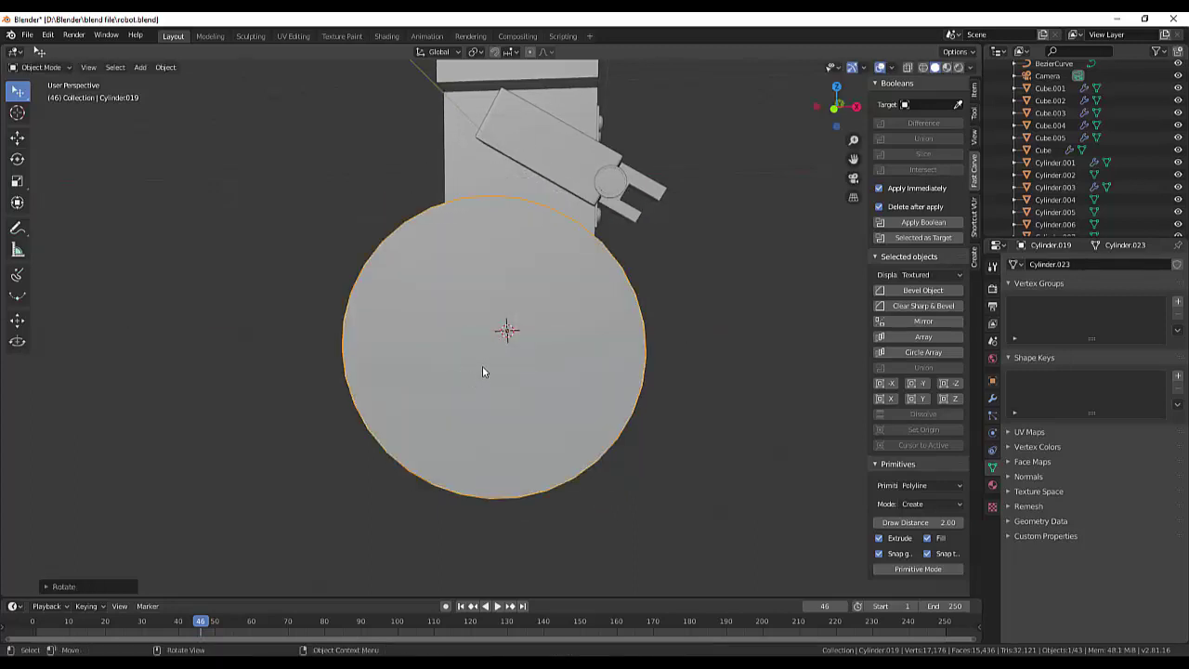
key("s")
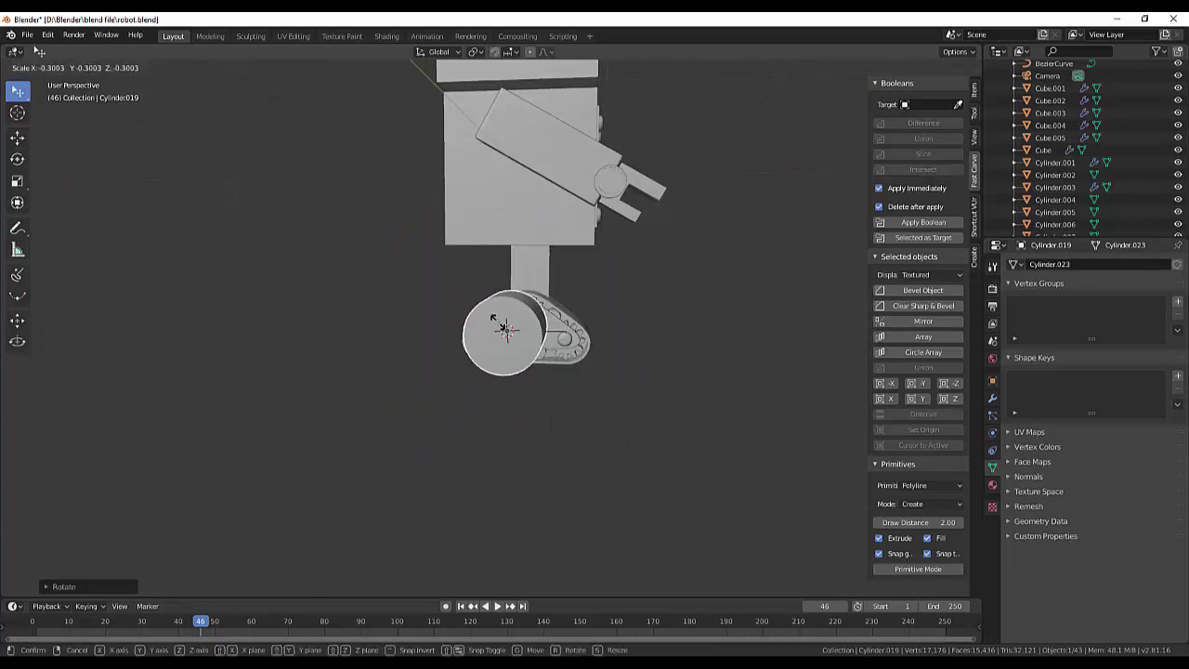
left_click(506, 331)
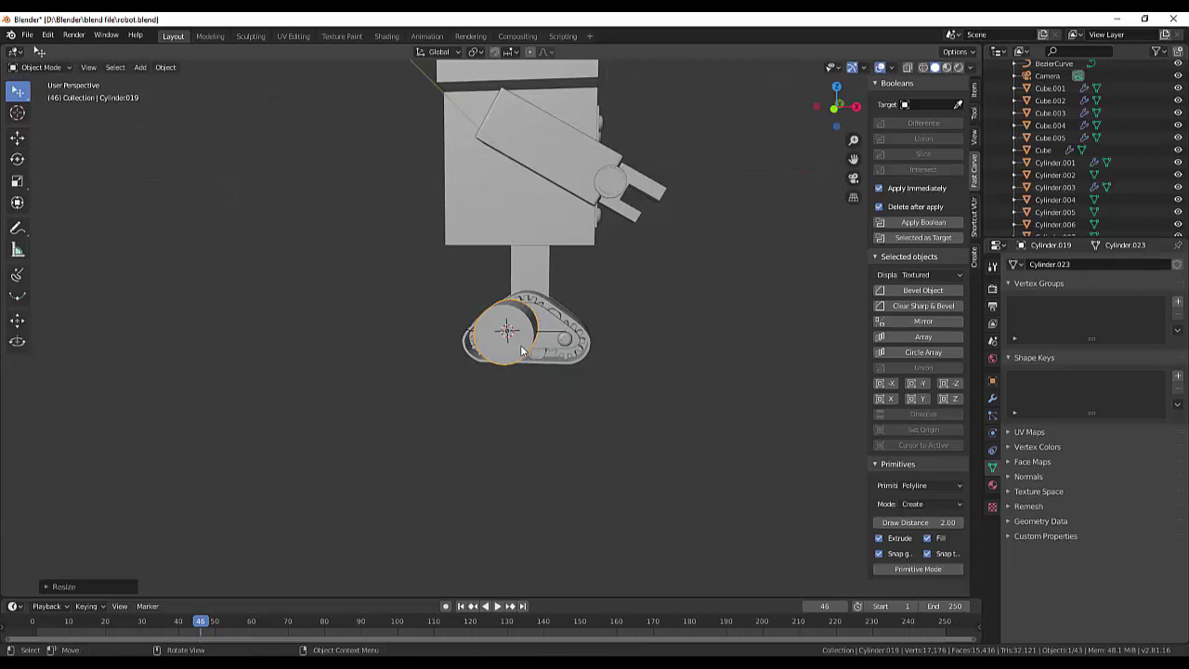
In Front view, move the cylinder onto the track top and scale it to about 1.459.
key("KP_1")
scroll(482, 335, "up", 4)
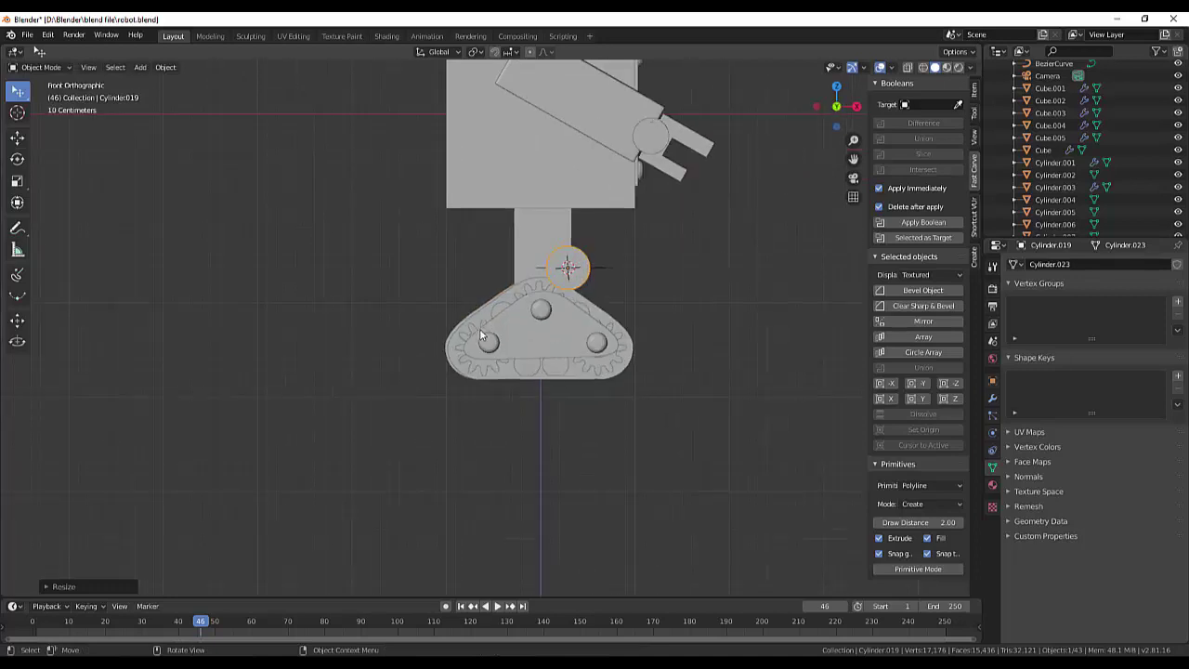
scroll(566, 311, "down", 1)
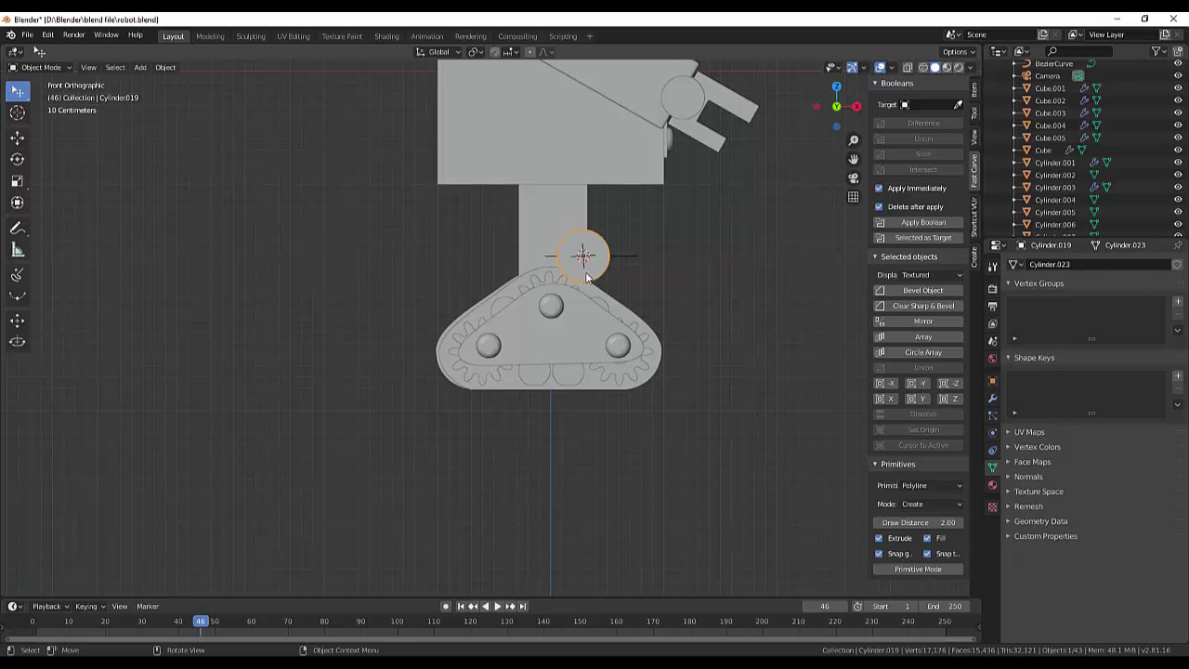
key("g")
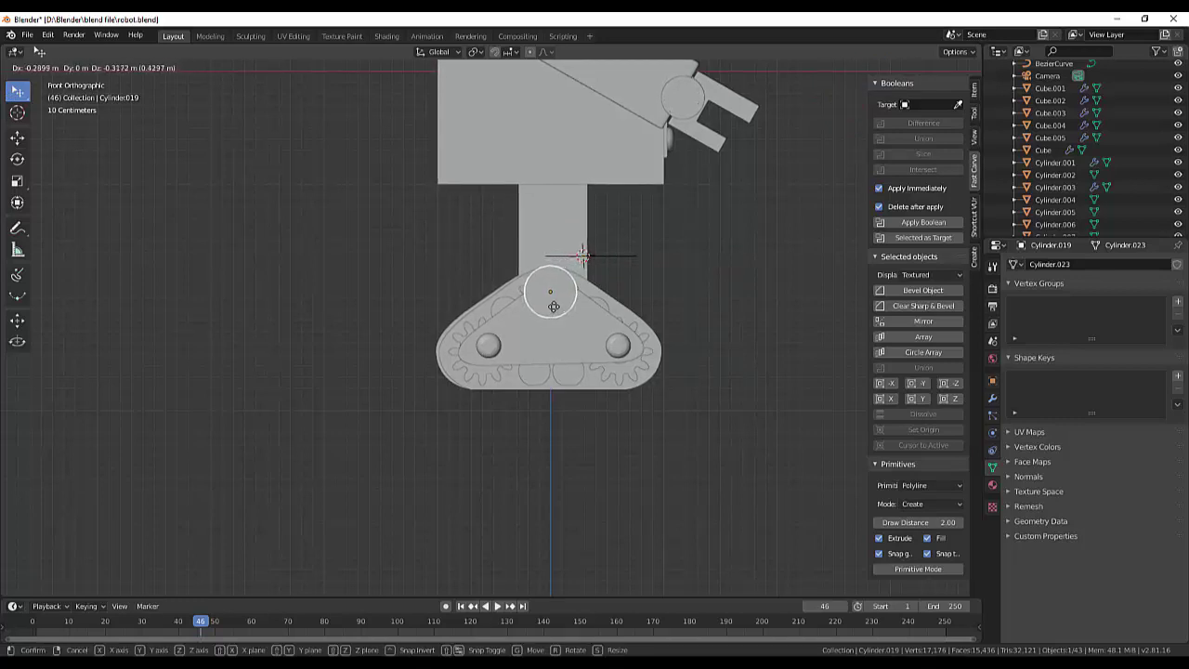
left_click(554, 302)
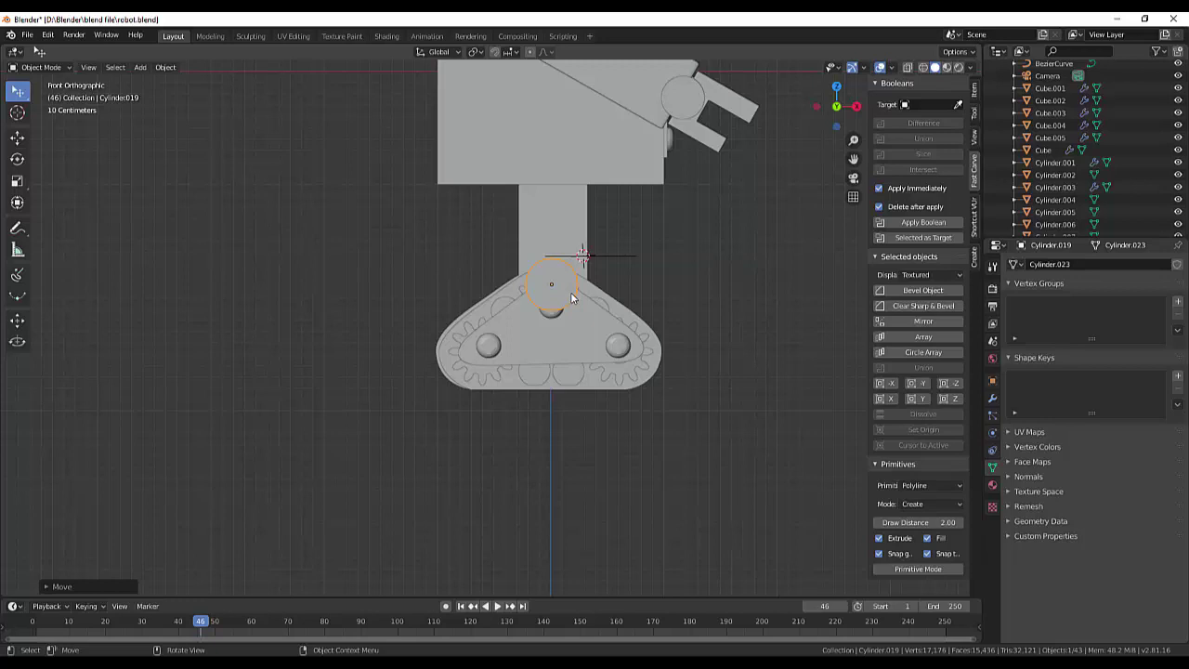
key("s")
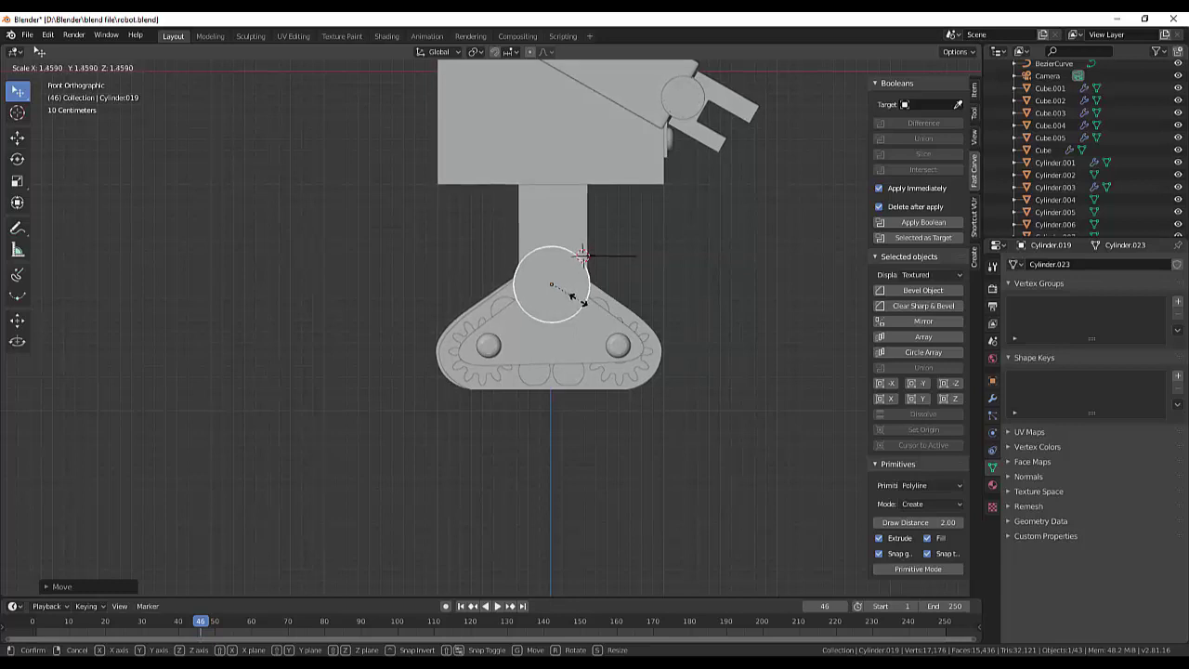
left_click(571, 295)
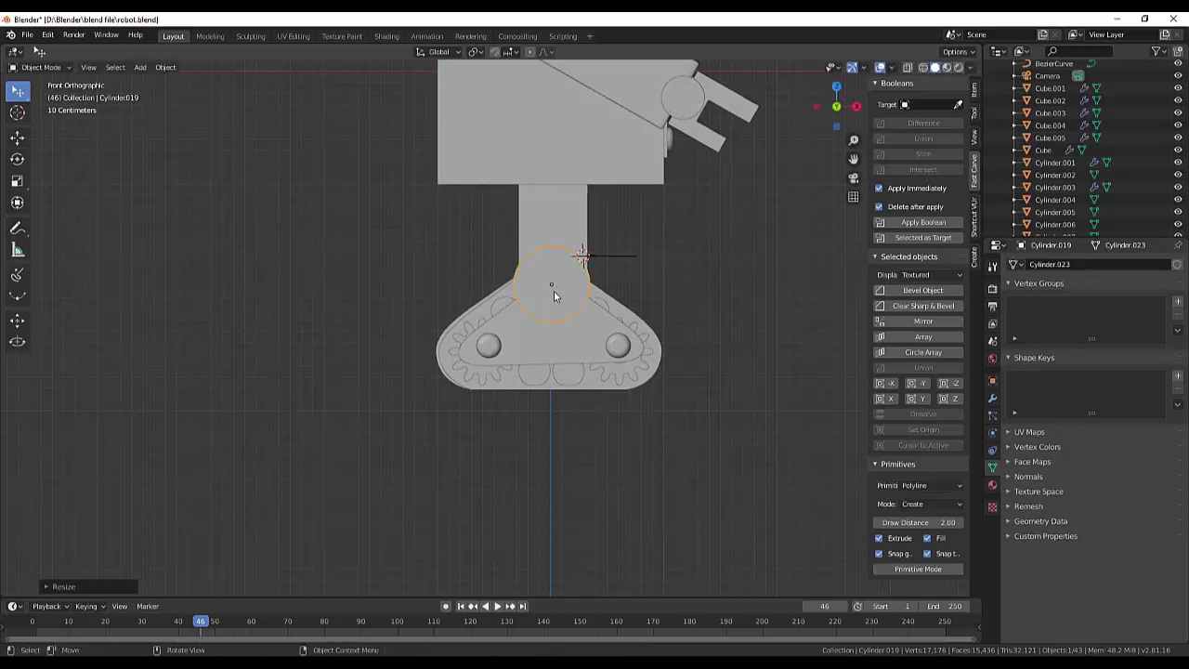
left_click(646, 294)
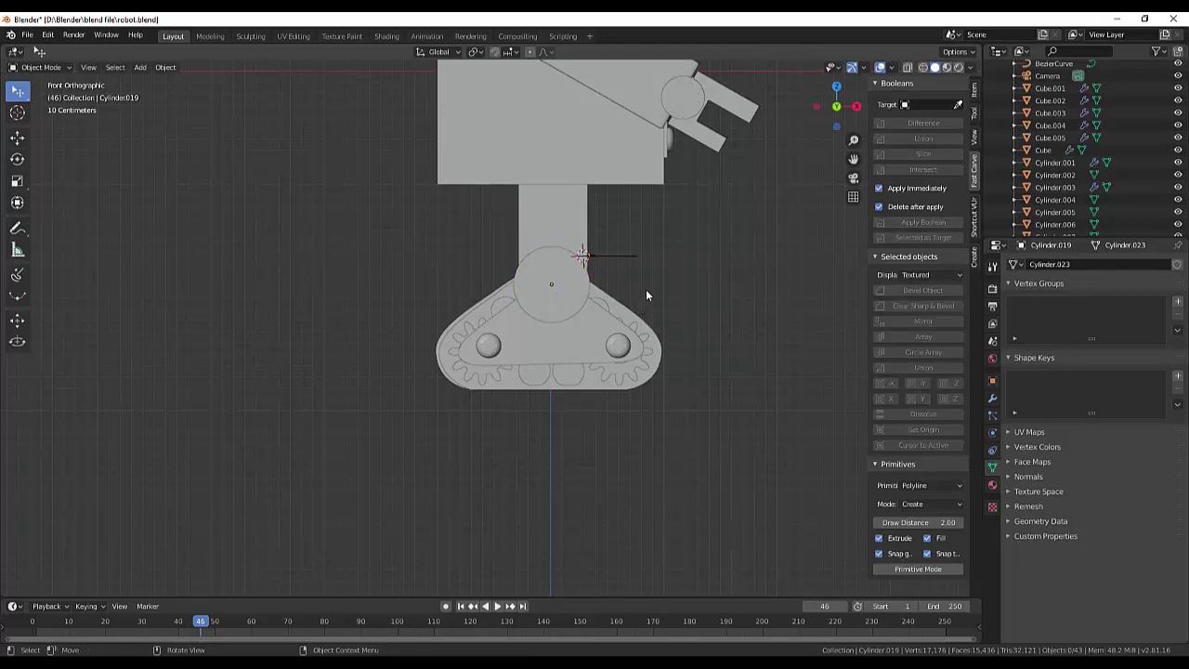
In Right view, slide the small cylinder about 5.4 m along Y over the tracks.
mouse_move(685, 276)
middle_mouse_down()
mouse_move(648, 295)
mouse_move(505, 290)
middle_mouse_up()
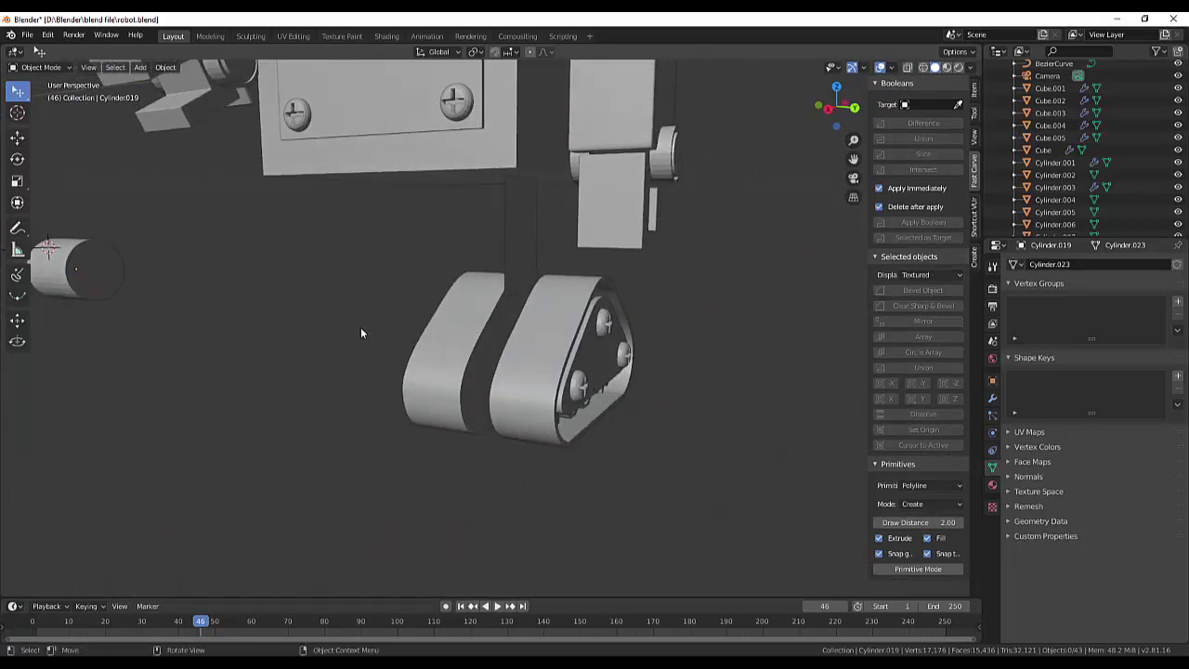
key("KP_1")
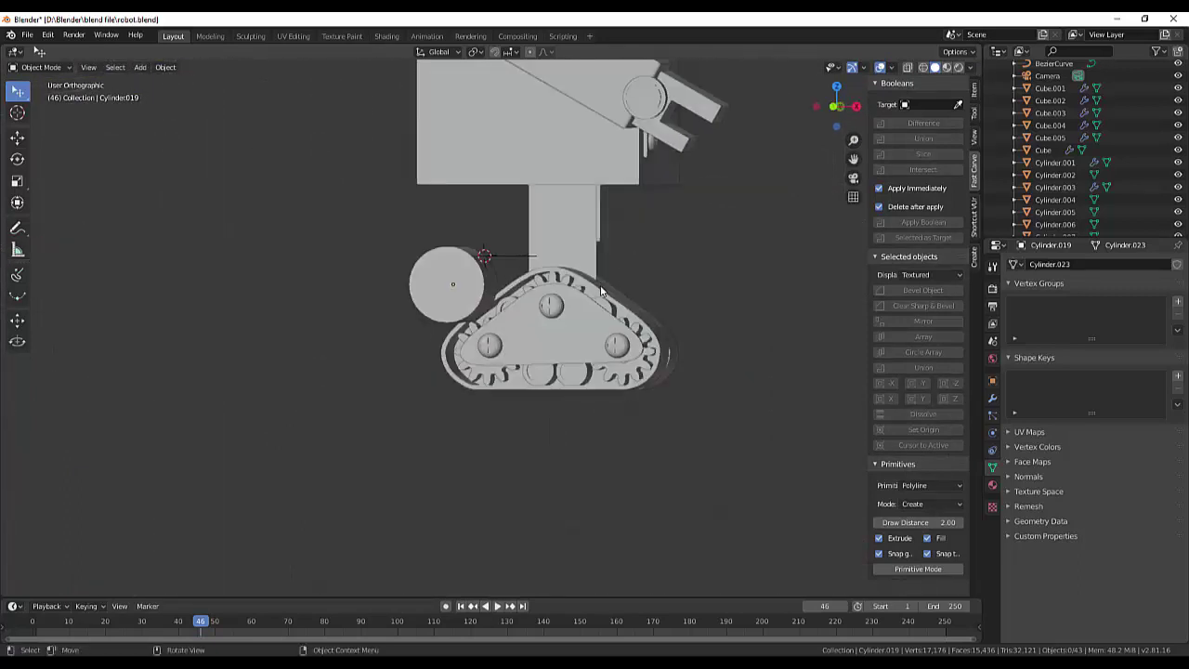
key("KP_3")
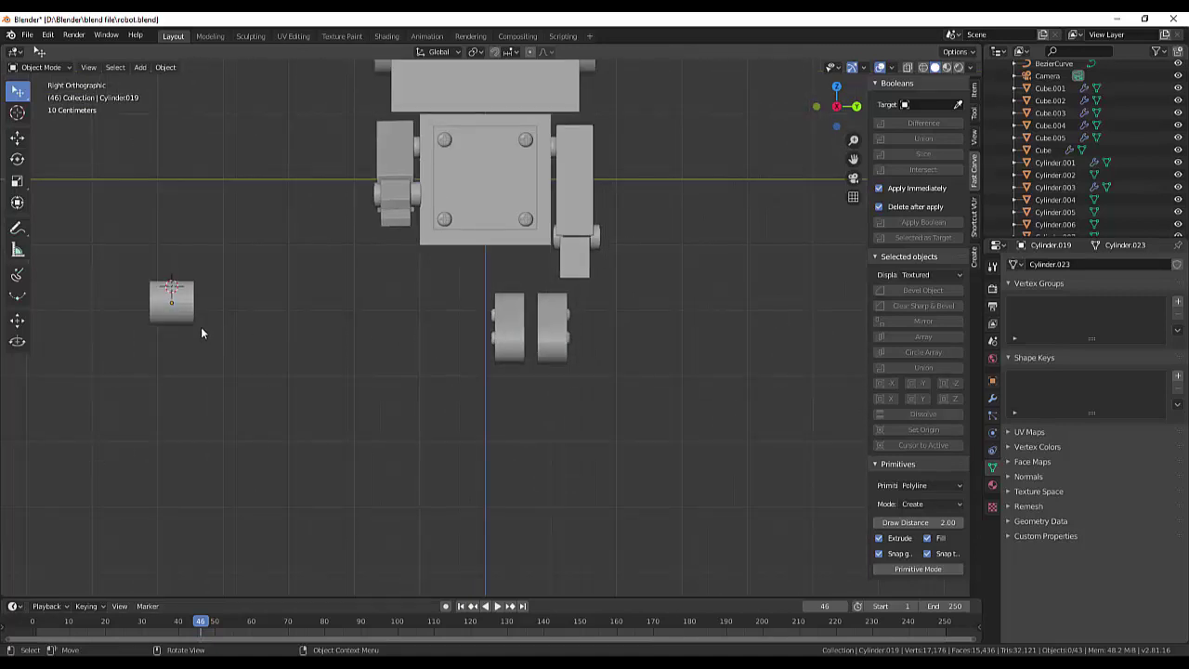
left_click(181, 320)
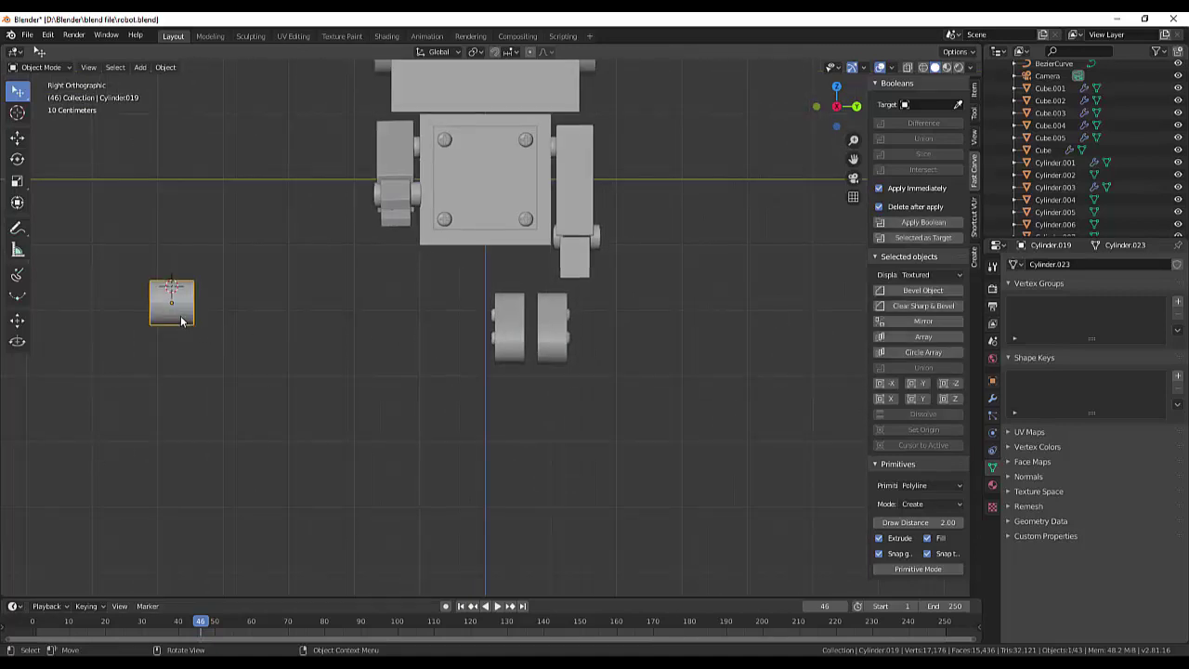
key("g")
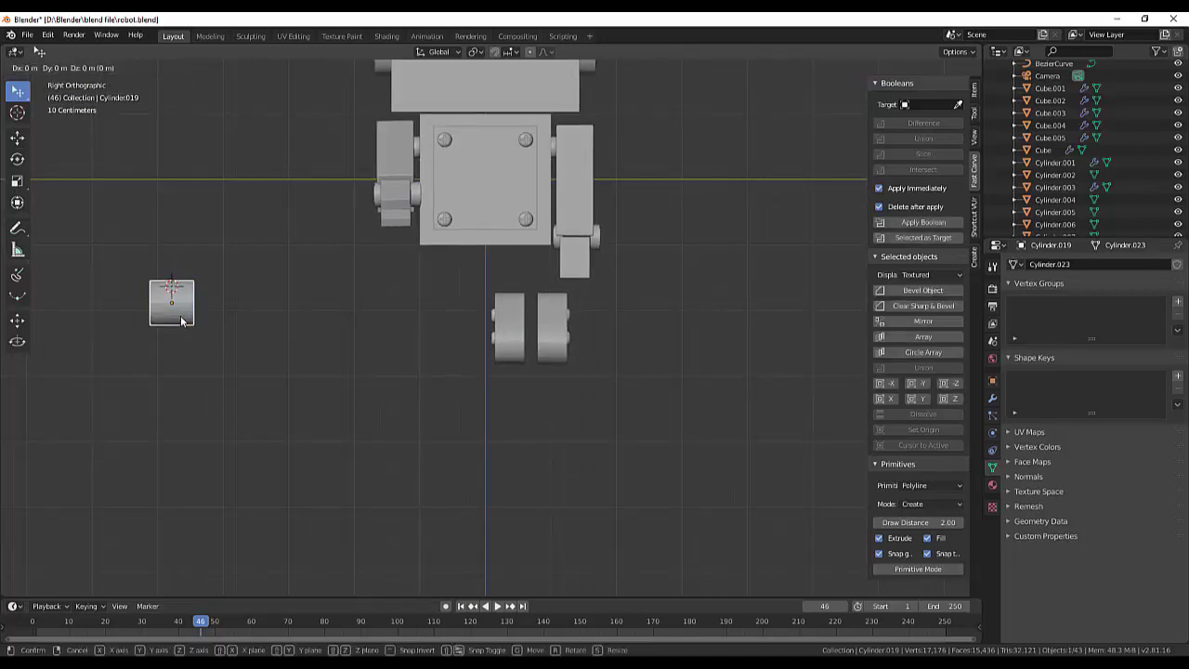
key("y")
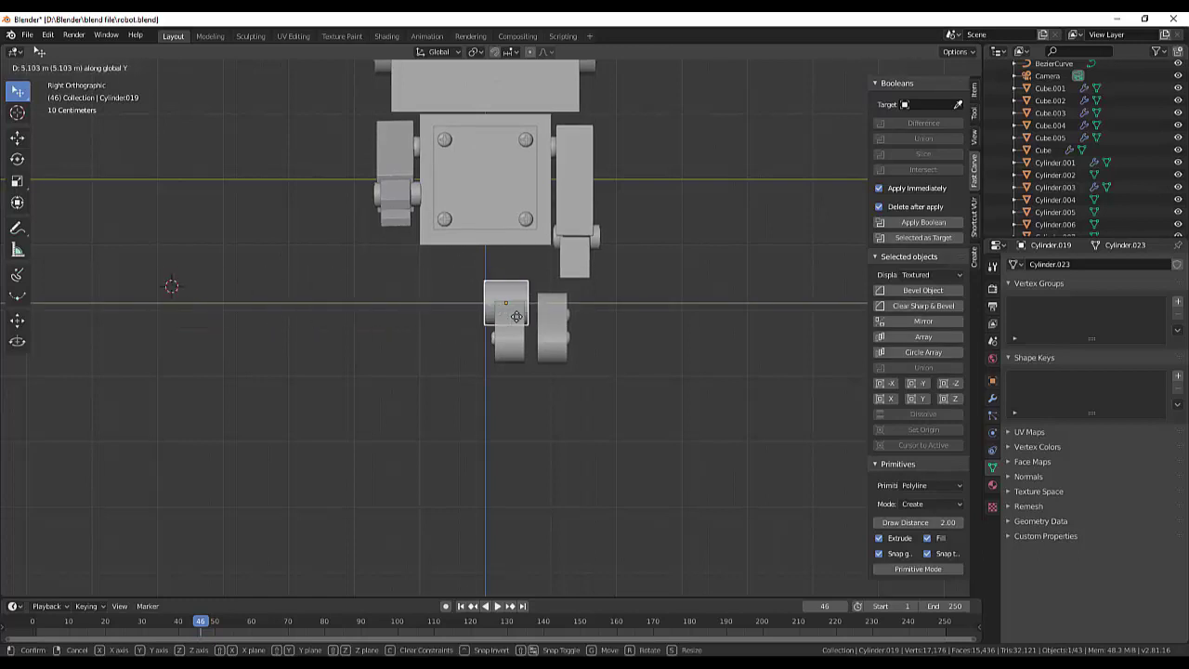
left_click(521, 307)
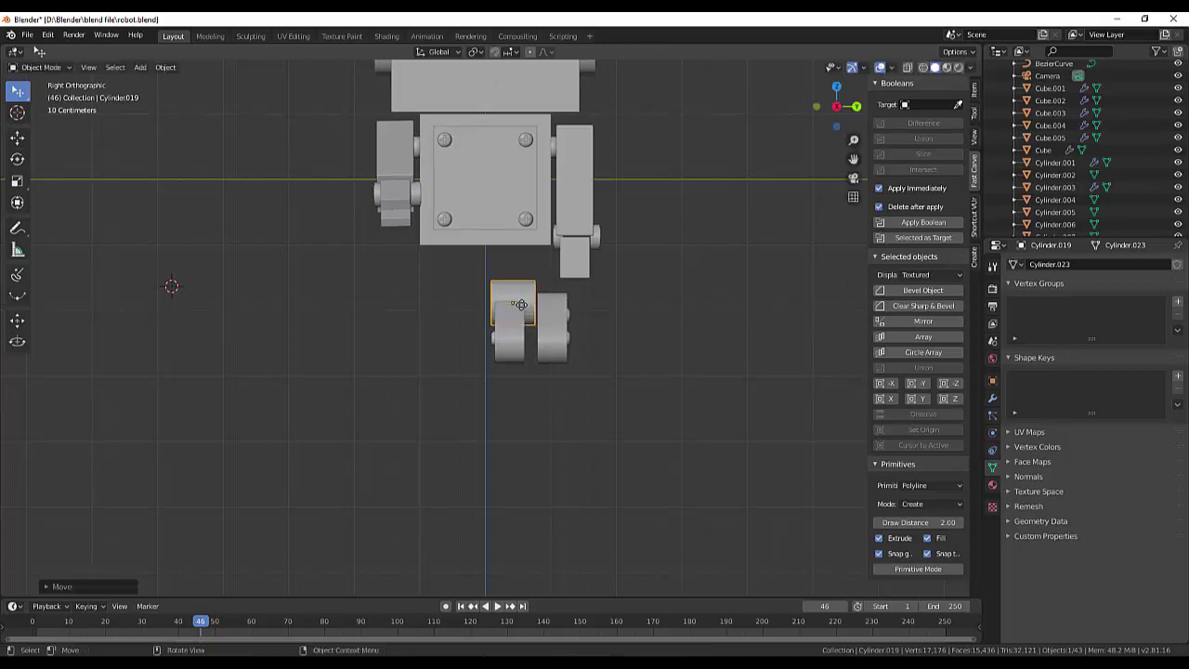
mouse_move(669, 347)
middle_mouse_down()
mouse_move(739, 364)
mouse_move(697, 352)
mouse_move(729, 352)
middle_mouse_up()
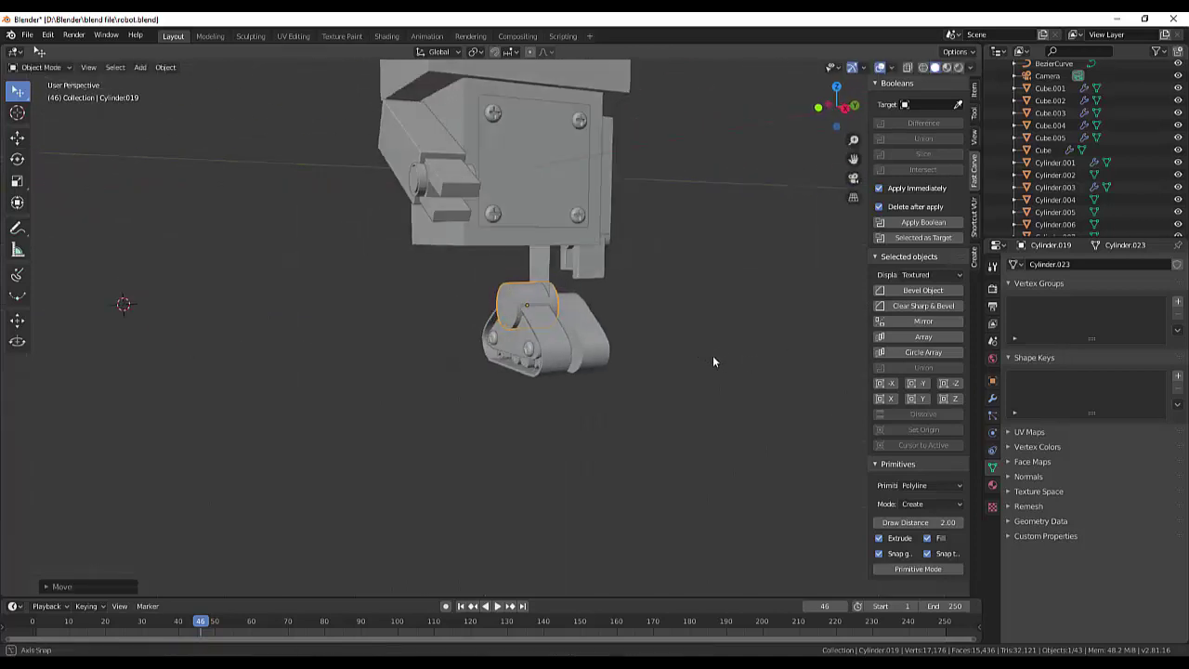
Set Plane as the boolean target object with the eyedropper.
left_click(542, 271)
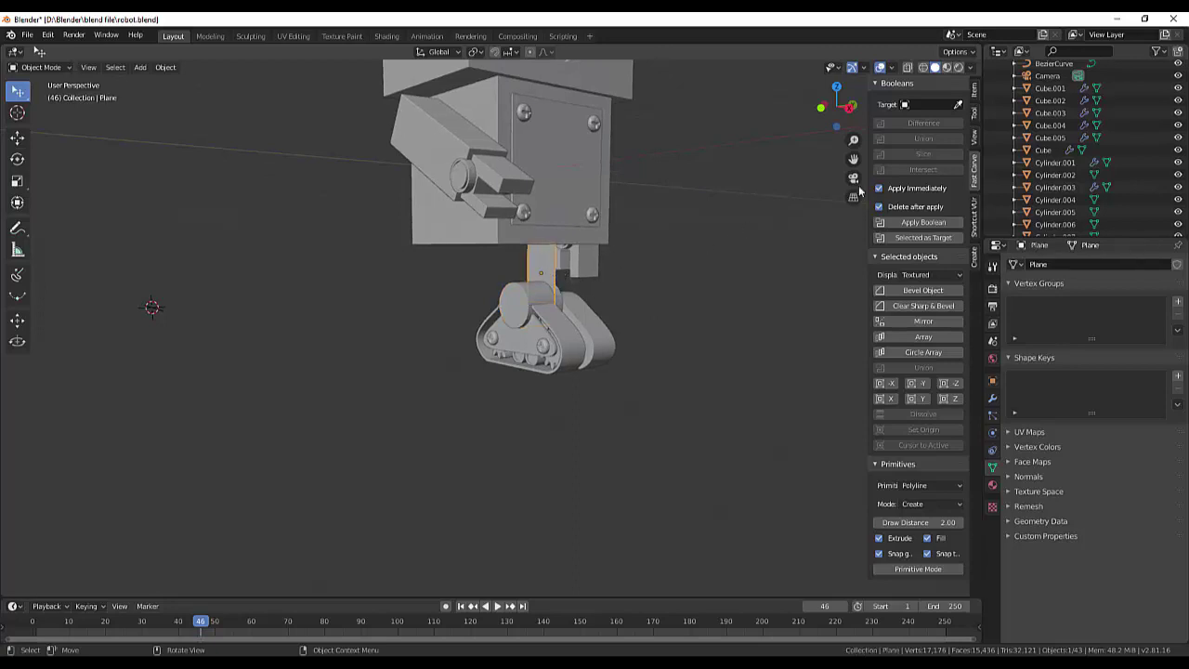
left_click(958, 105)
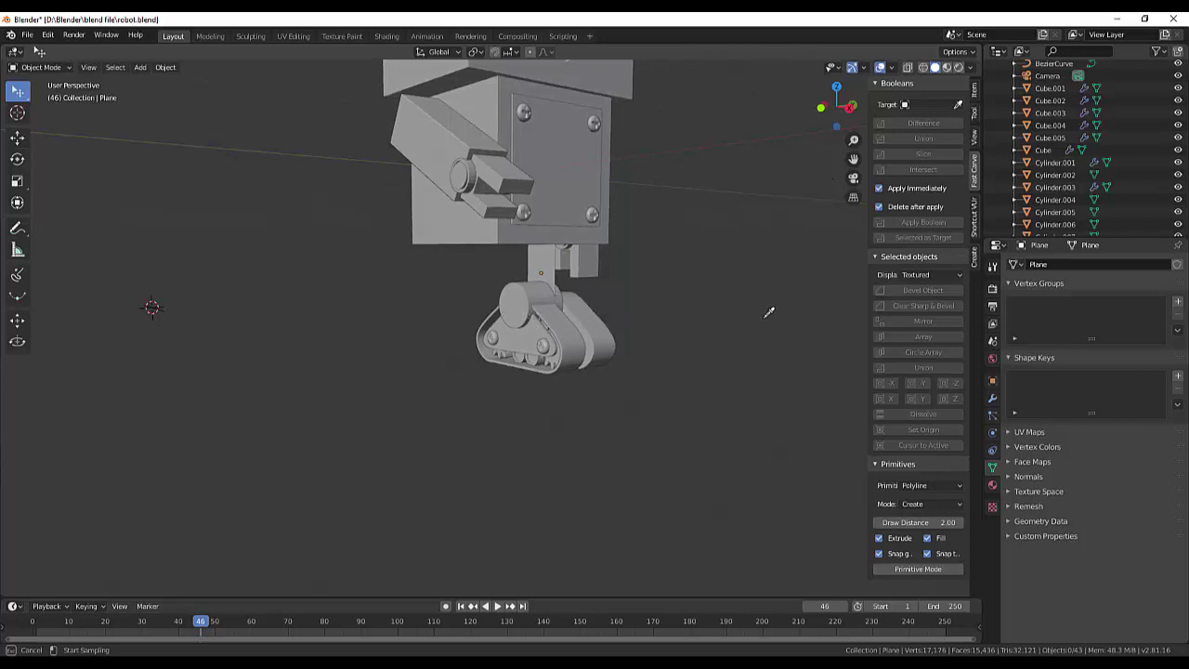
key("Escape")
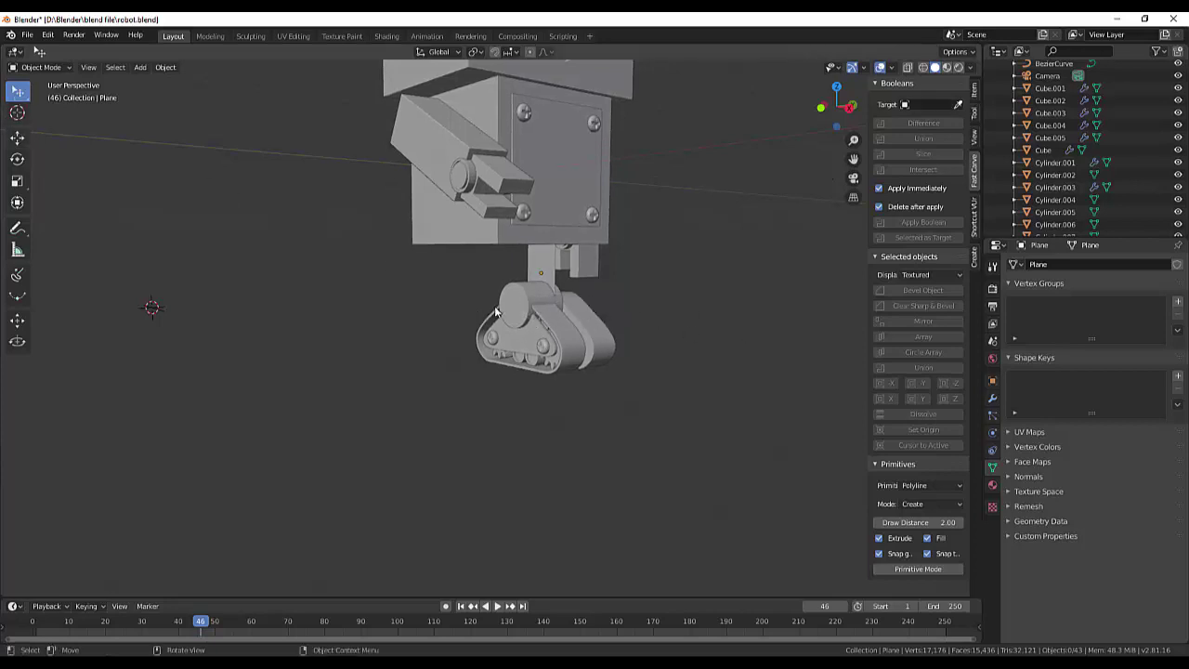
left_click(515, 308)
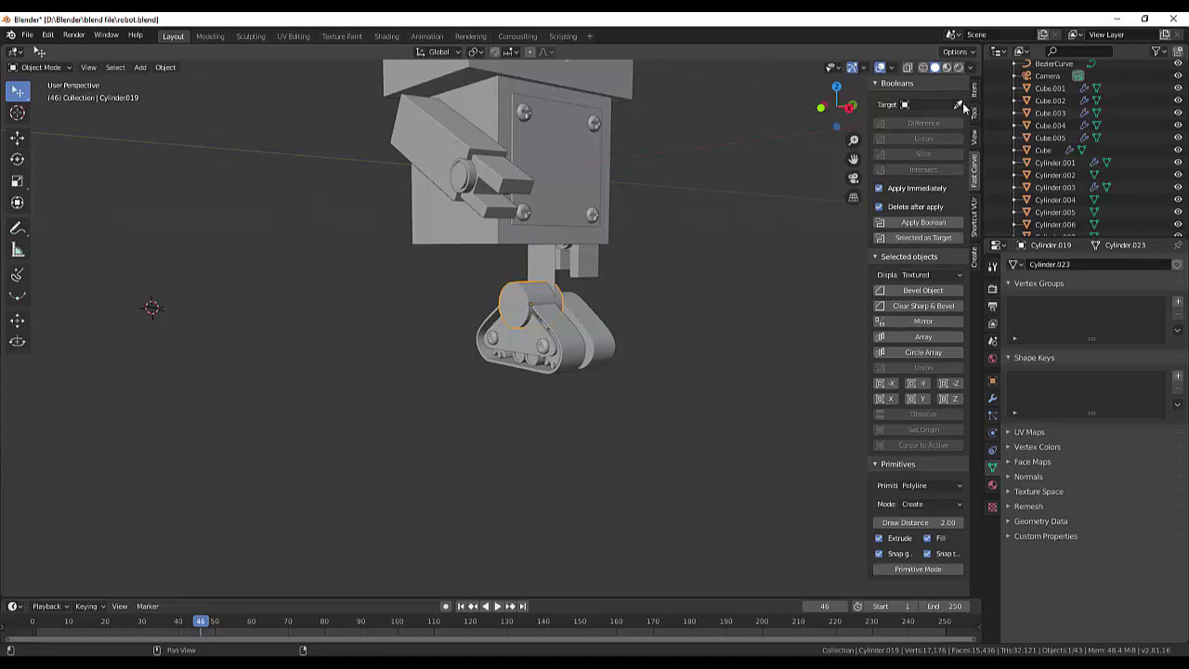
key("alt+a")
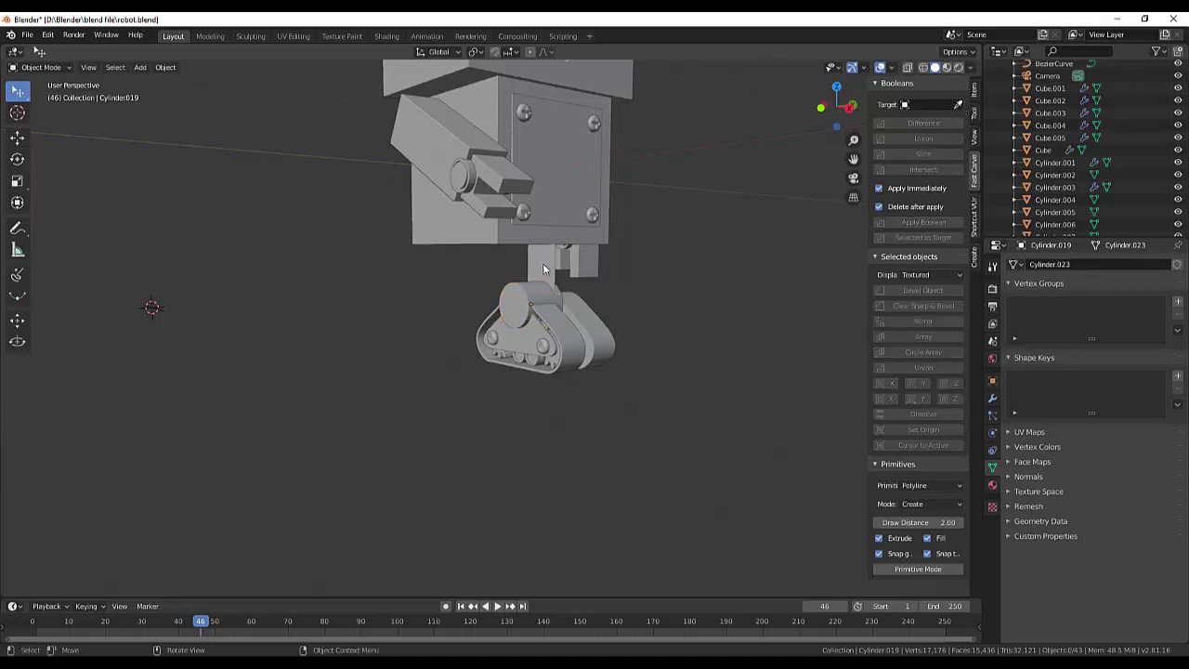
left_click(544, 268)
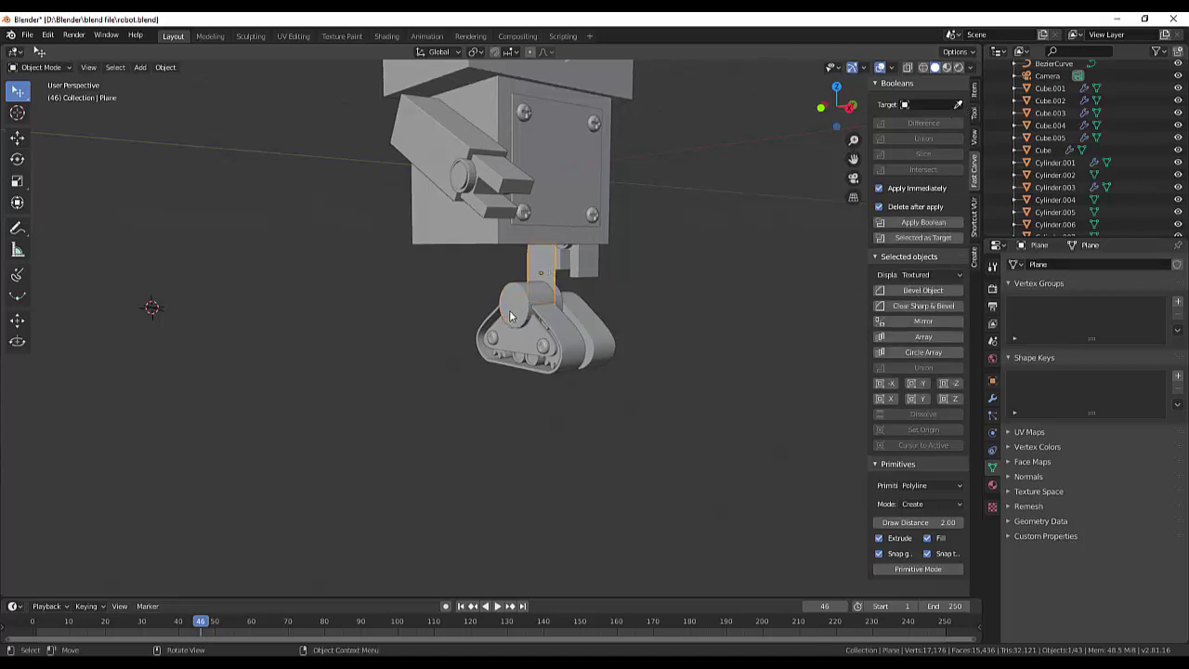
key("ctrl+z")
left_click(958, 104)
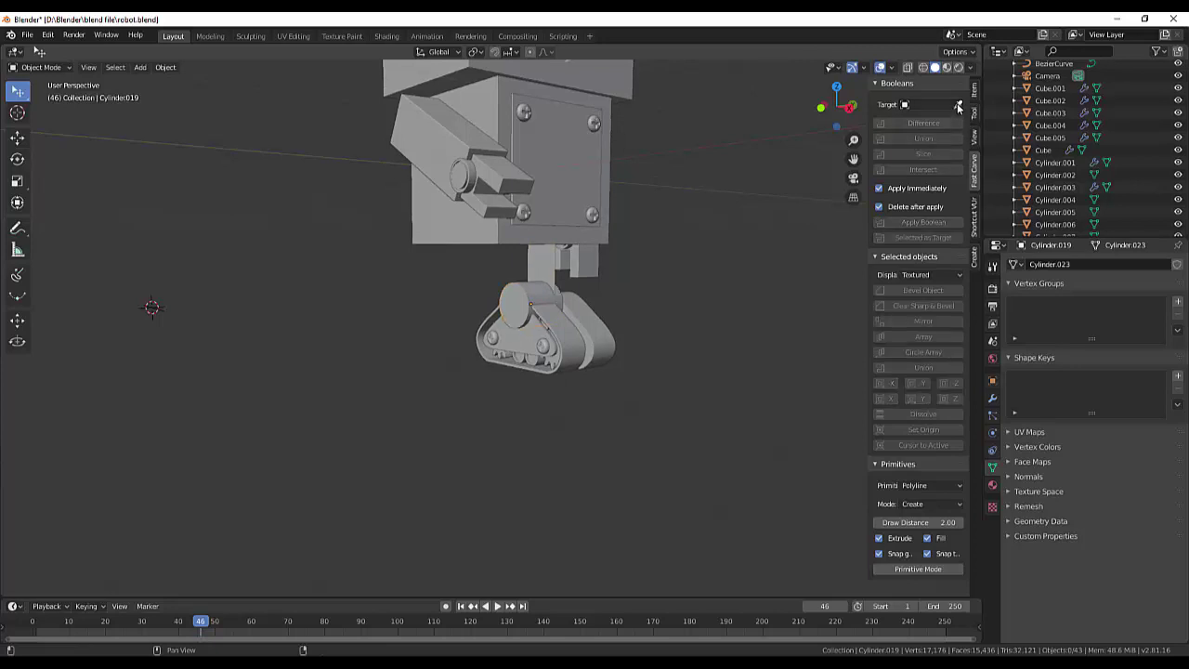
left_click(548, 255)
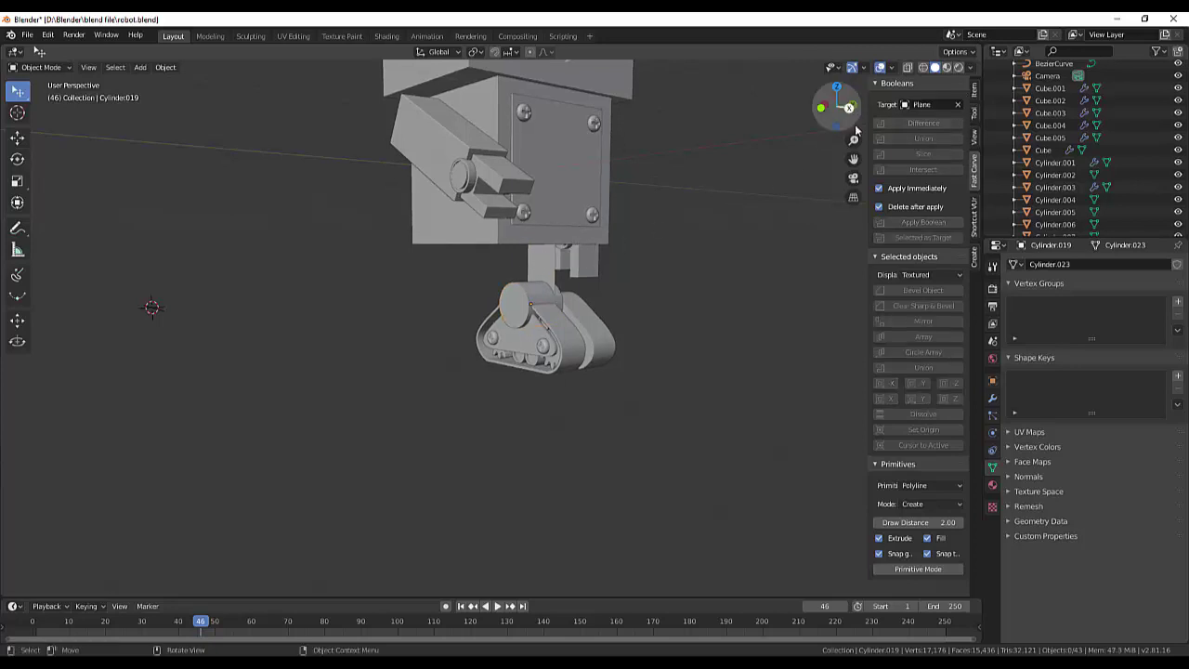
Select Plane and the wheel cylinder together and apply a boolean Difference.
left_click(551, 267)
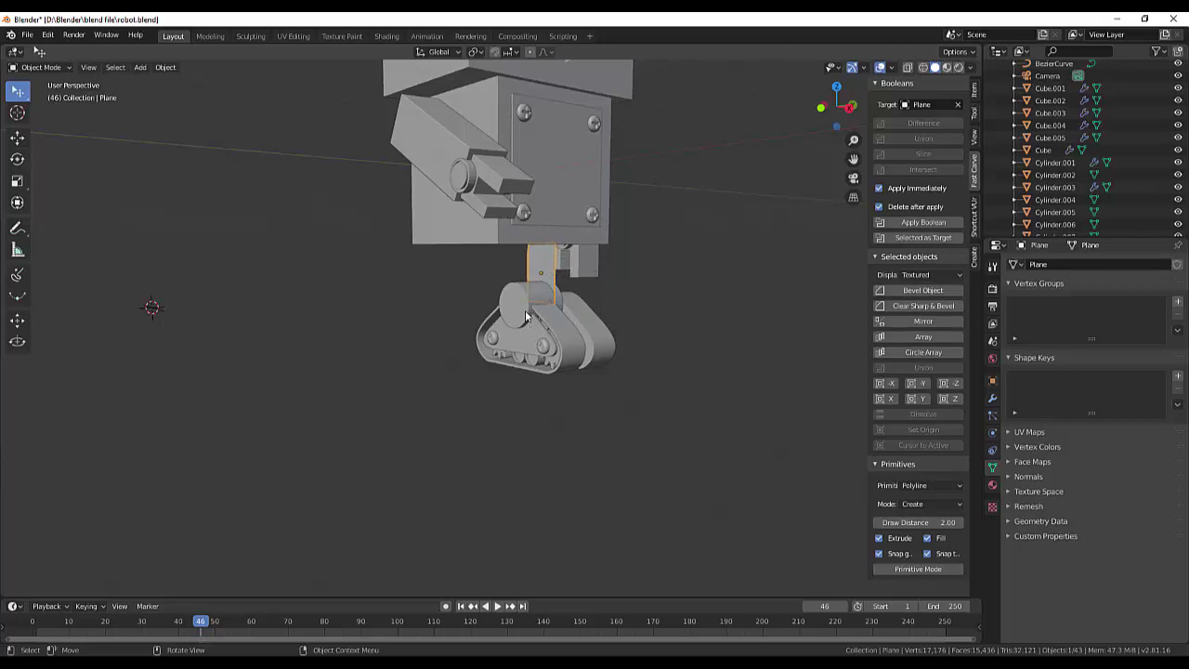
left_click(522, 314, "shift")
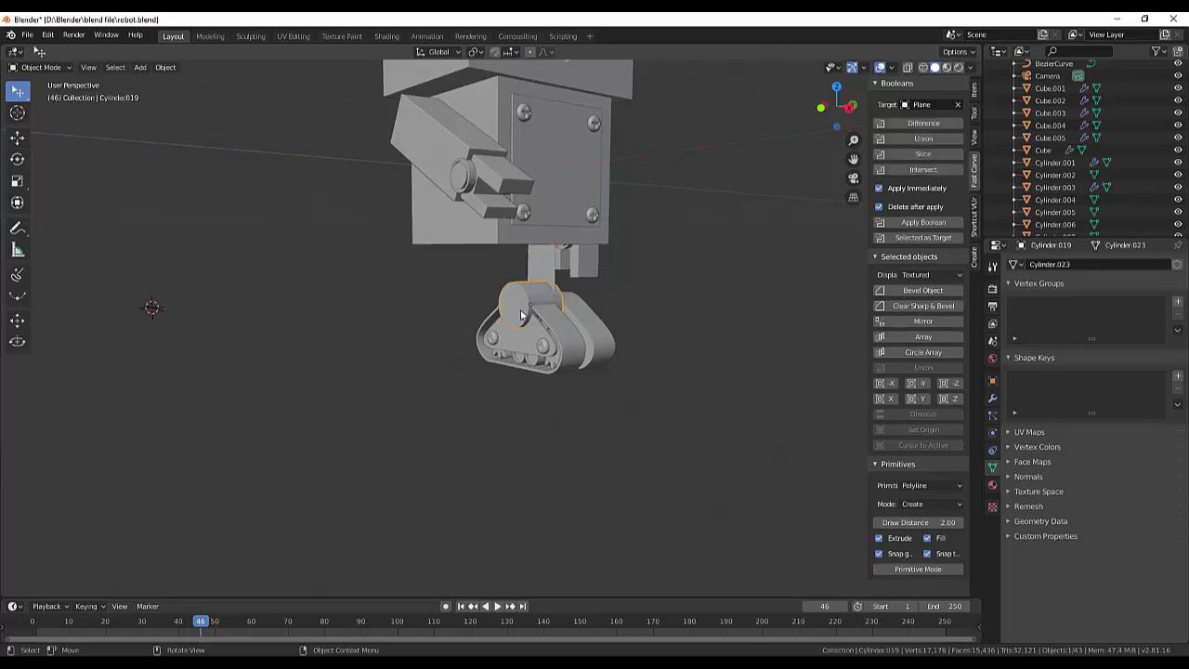
left_click(909, 121)
mouse_move(580, 330)
middle_mouse_down()
mouse_move(784, 330)
mouse_move(525, 293)
middle_mouse_up()
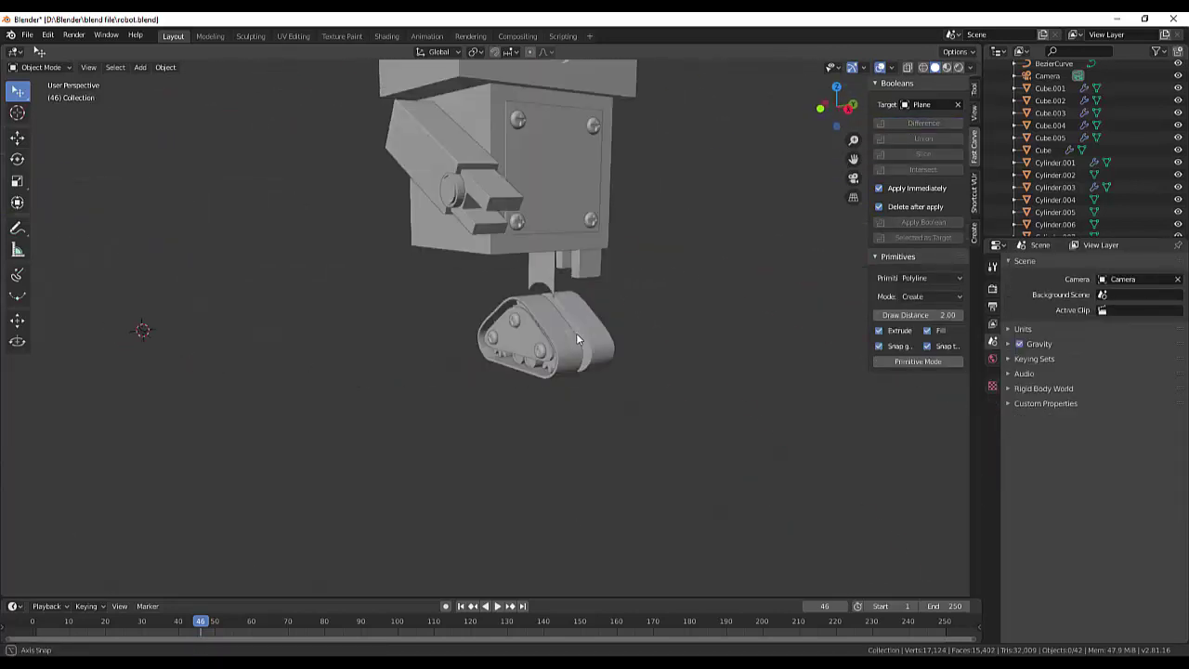
Enter Edit Mode on the Plane and extrude its edges along the X axis.
left_click(547, 269)
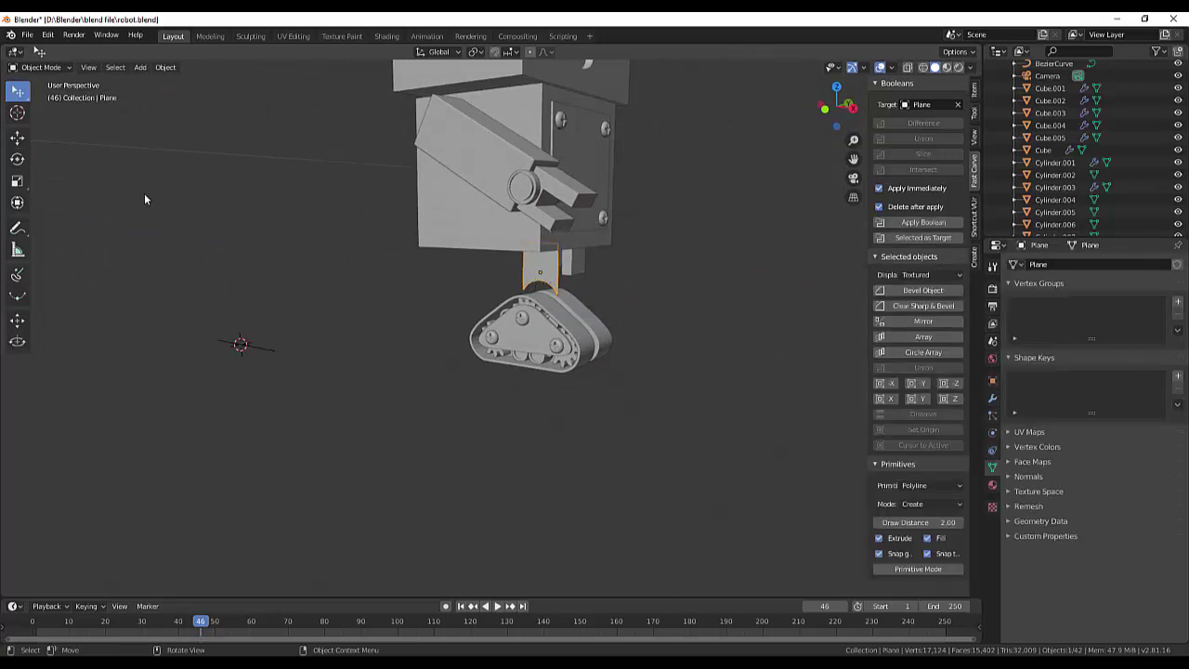
left_click(28, 68)
left_click(40, 96)
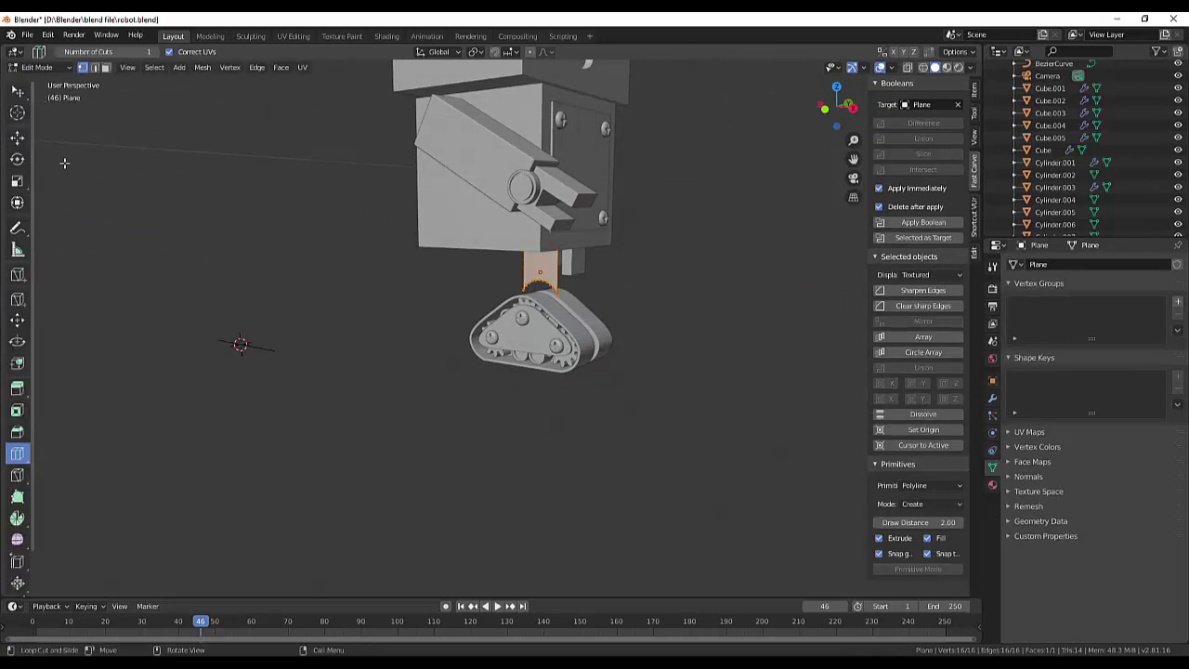
left_click(17, 391)
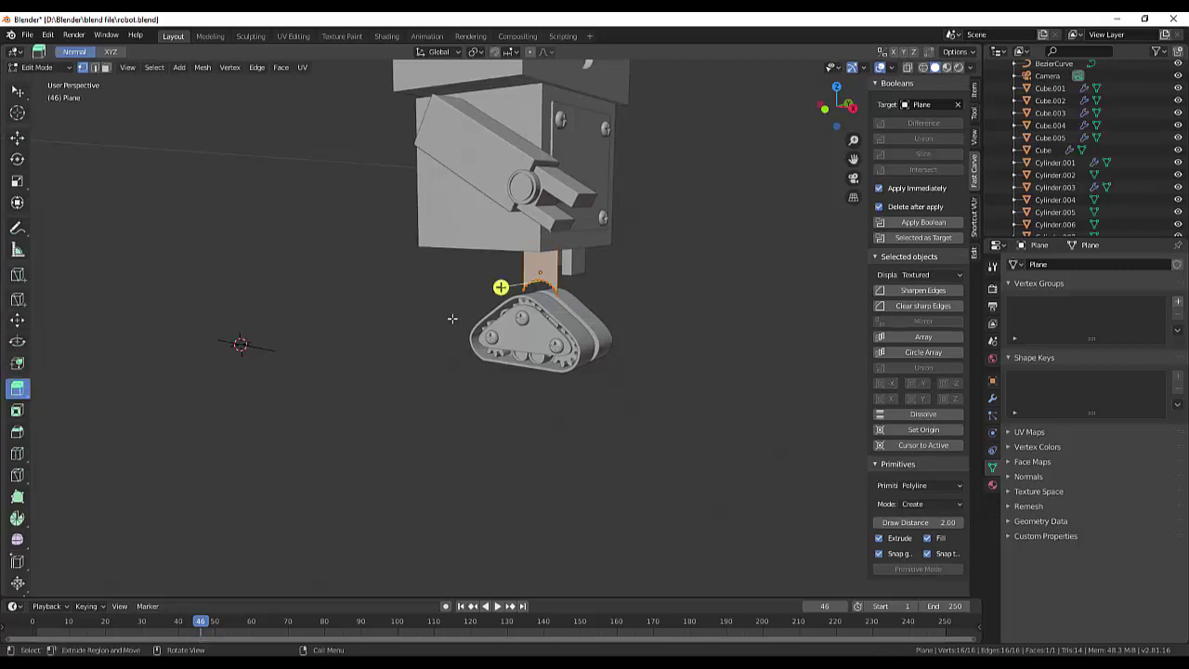
key("e")
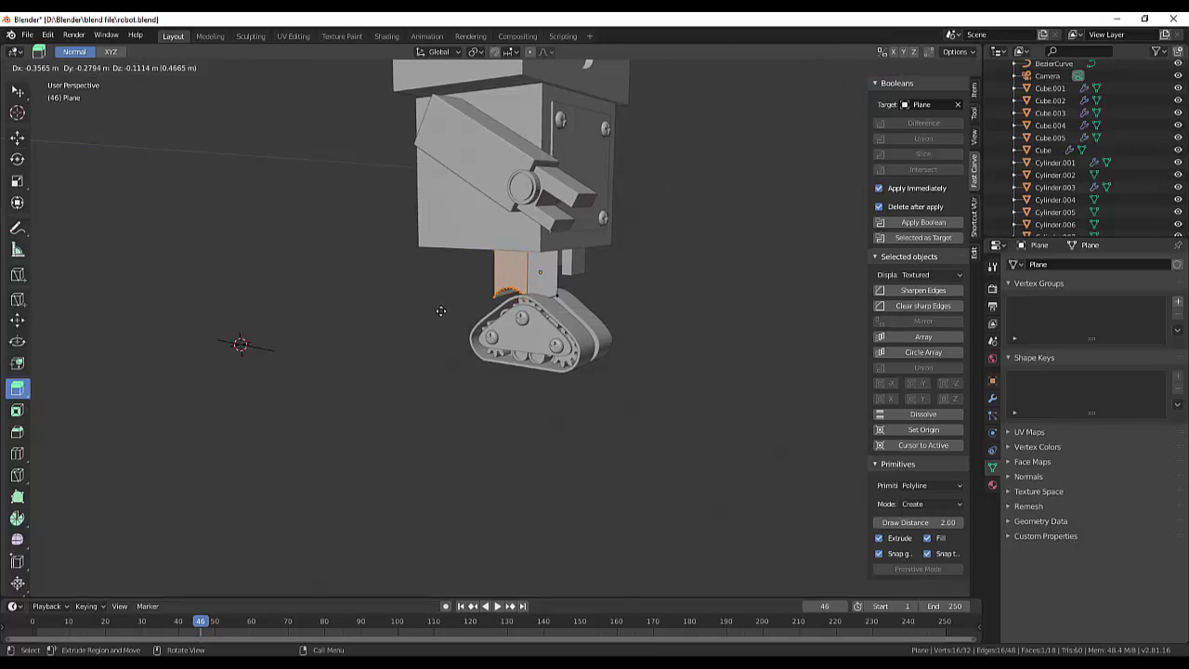
key("x")
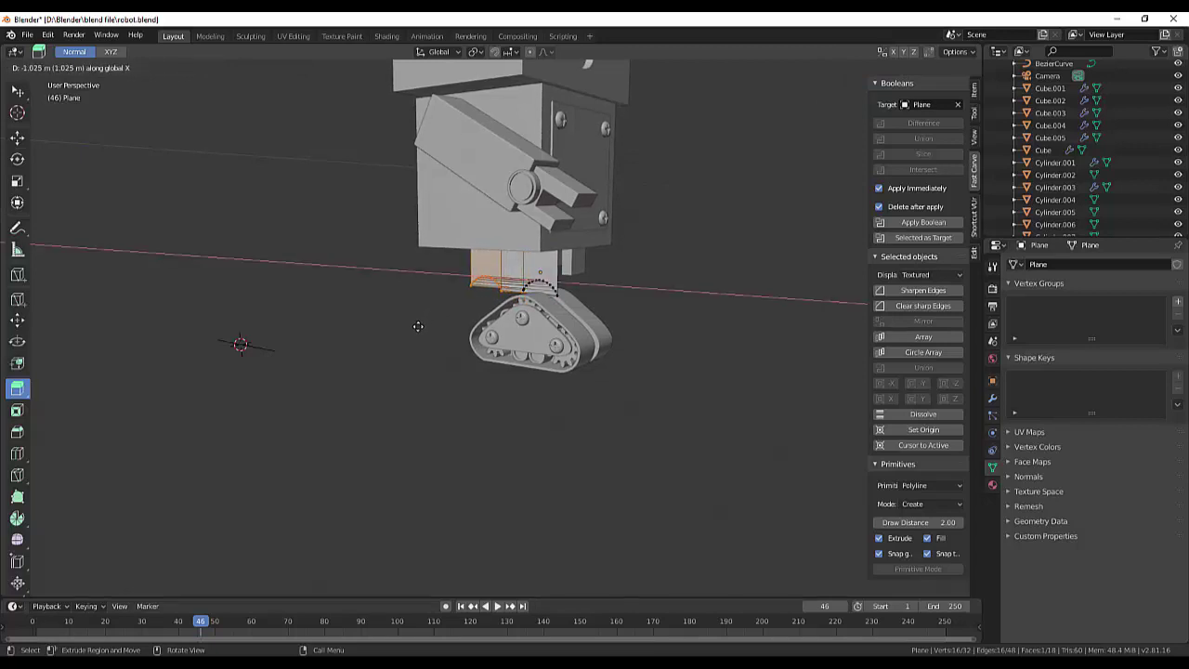
left_click(485, 318)
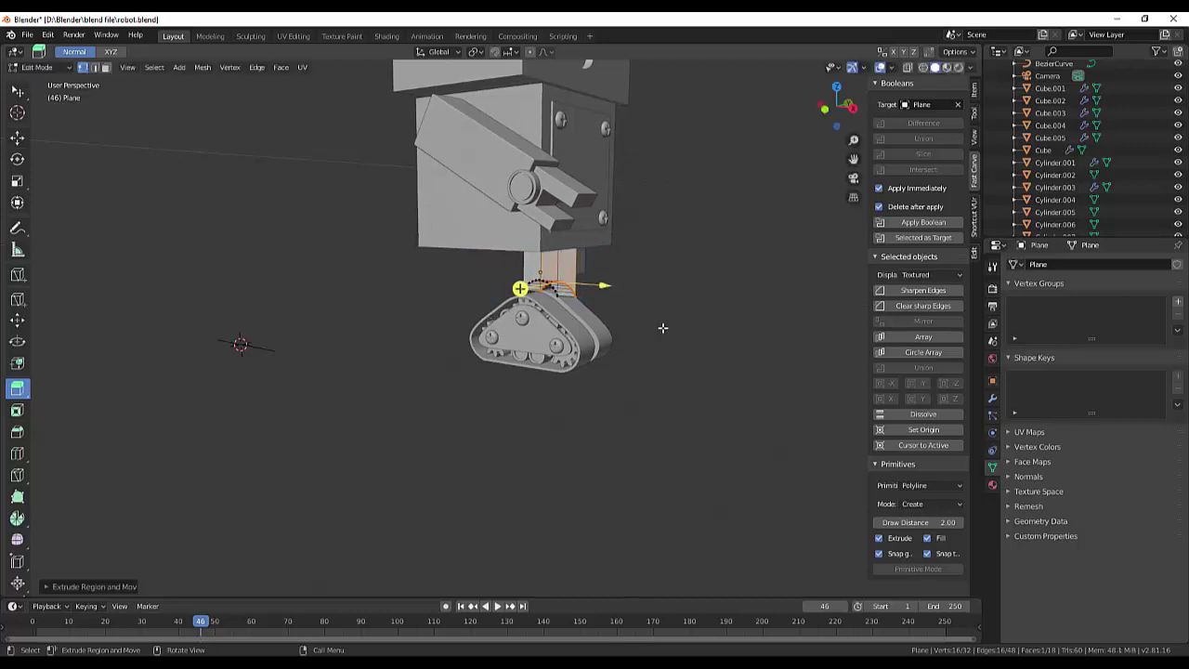
Undo that extrusion, extrude the plane downward into a block, deselect, and return to Object Mode.
middle_click_drag(661, 329, 588, 335)
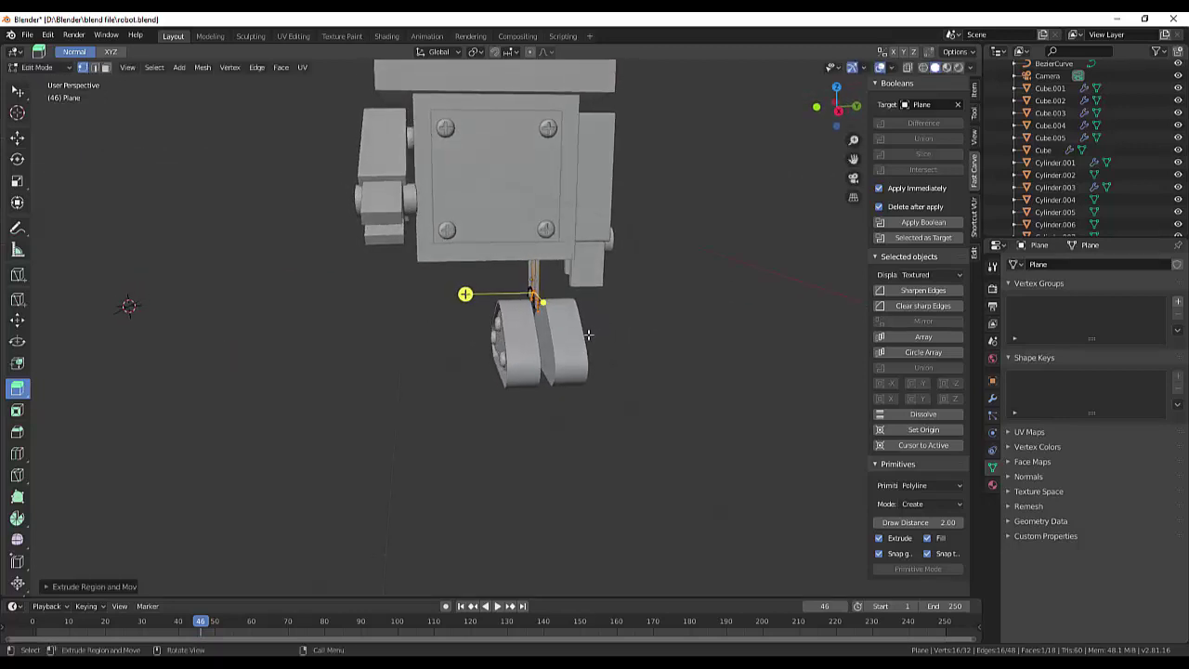
key("ctrl+z")
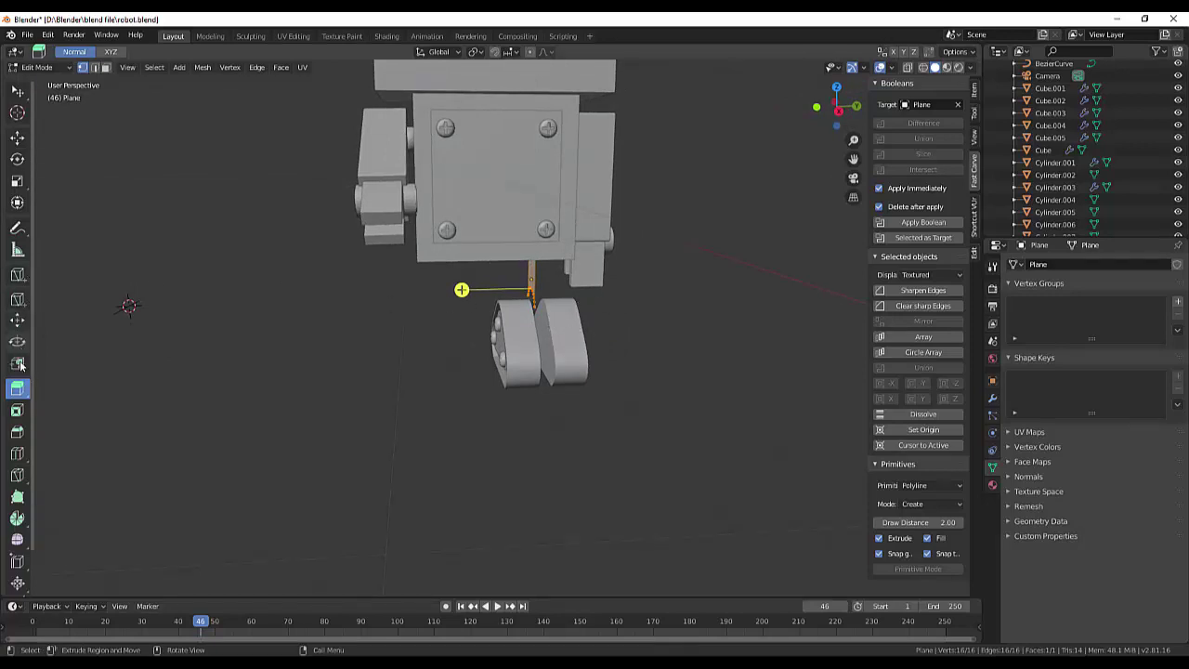
left_click_drag(462, 289, 414, 290)
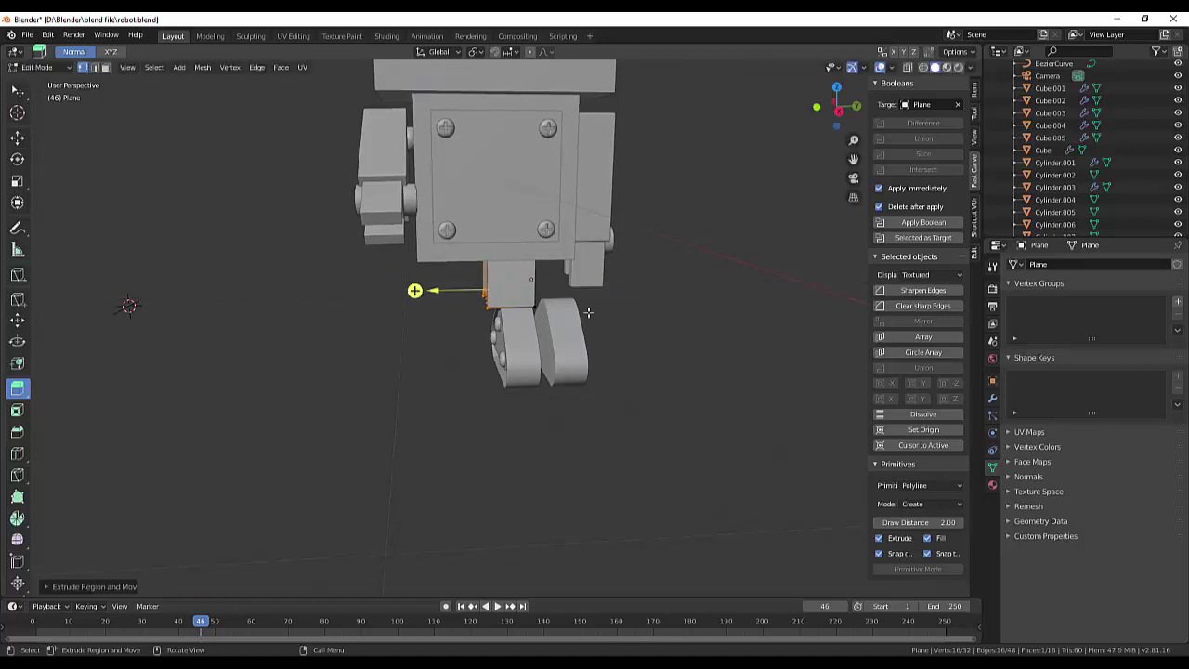
mouse_move(671, 293)
middle_mouse_down()
mouse_move(954, 291)
mouse_move(543, 271)
middle_mouse_up()
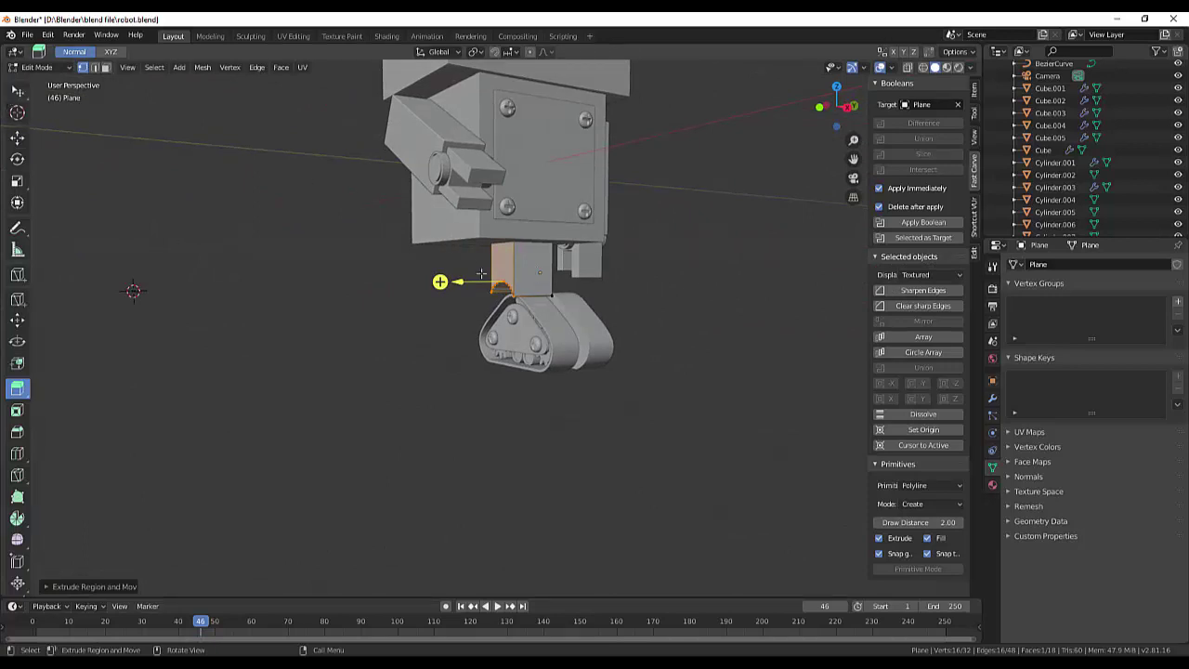
left_click(523, 279)
left_click(689, 329)
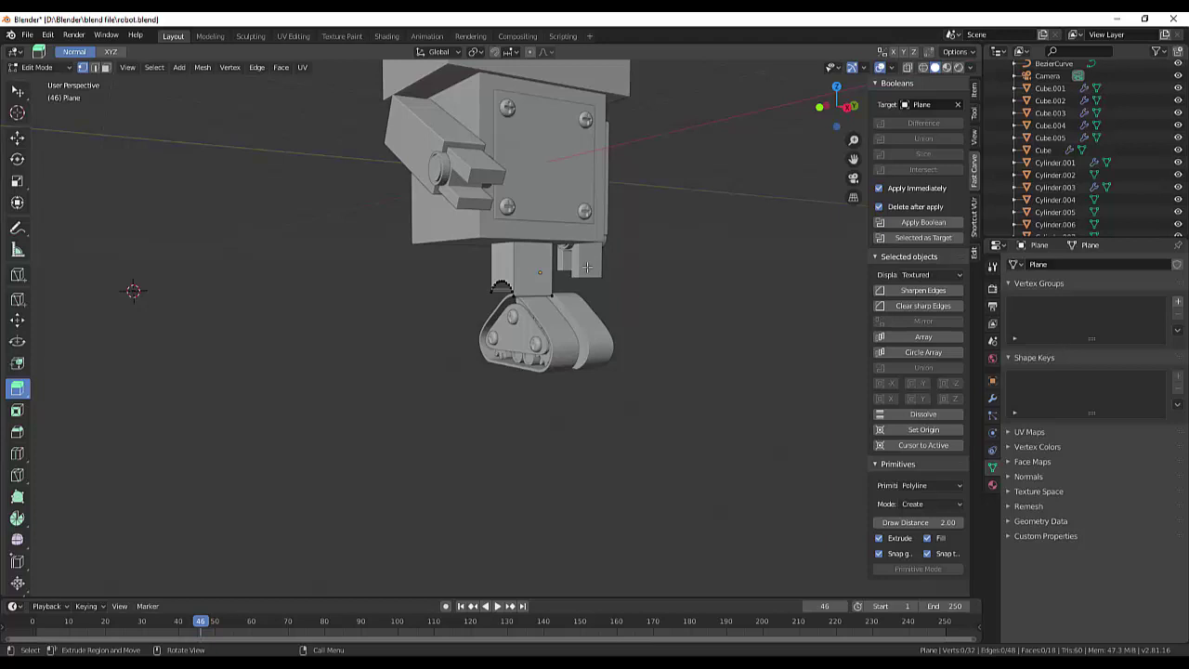
left_click(42, 67)
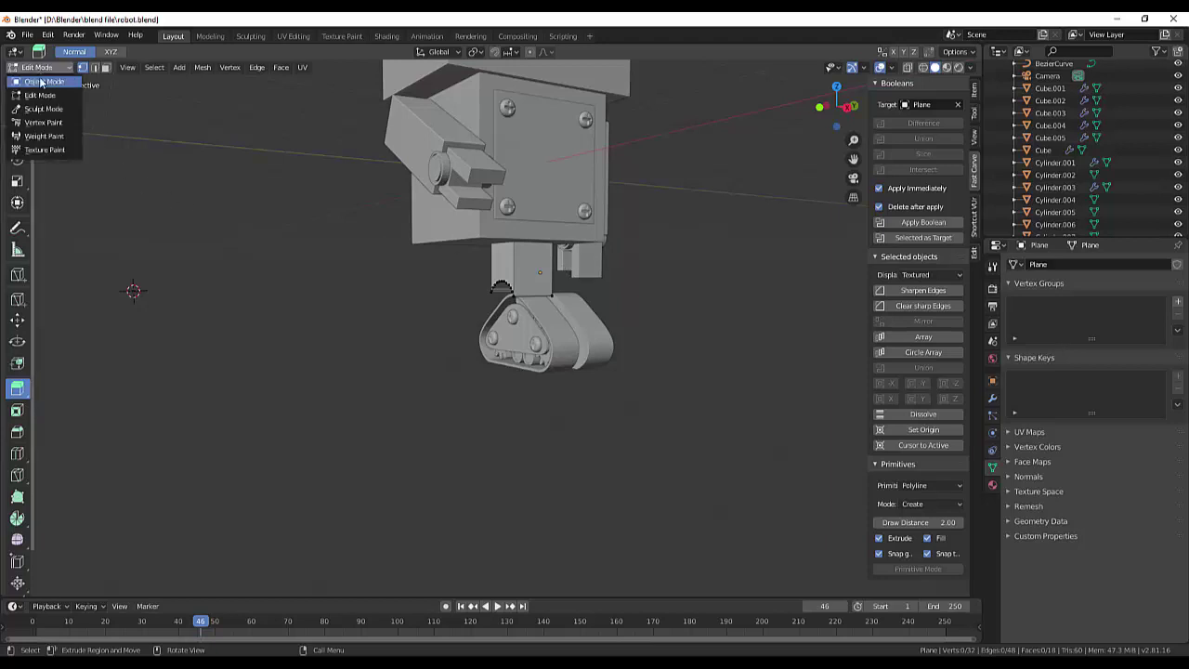
Add a Bevel modifier to the leg block with a 1.38 m width, then deselect it.
left_click(42, 82)
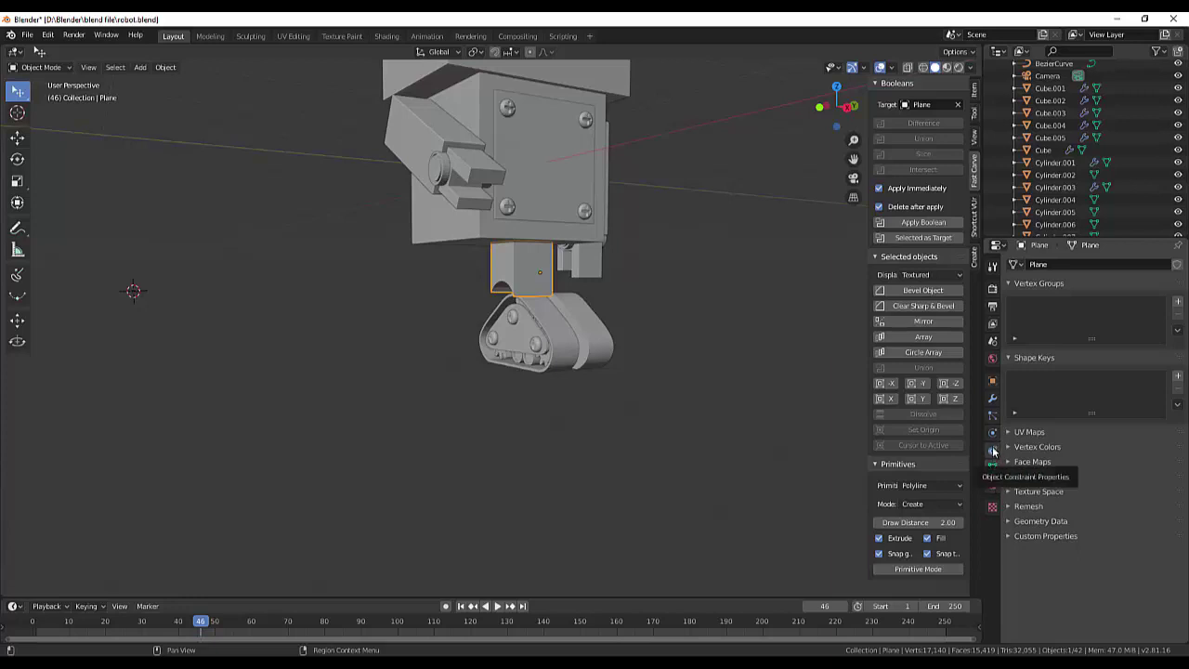
left_click(992, 398)
left_click(1077, 265)
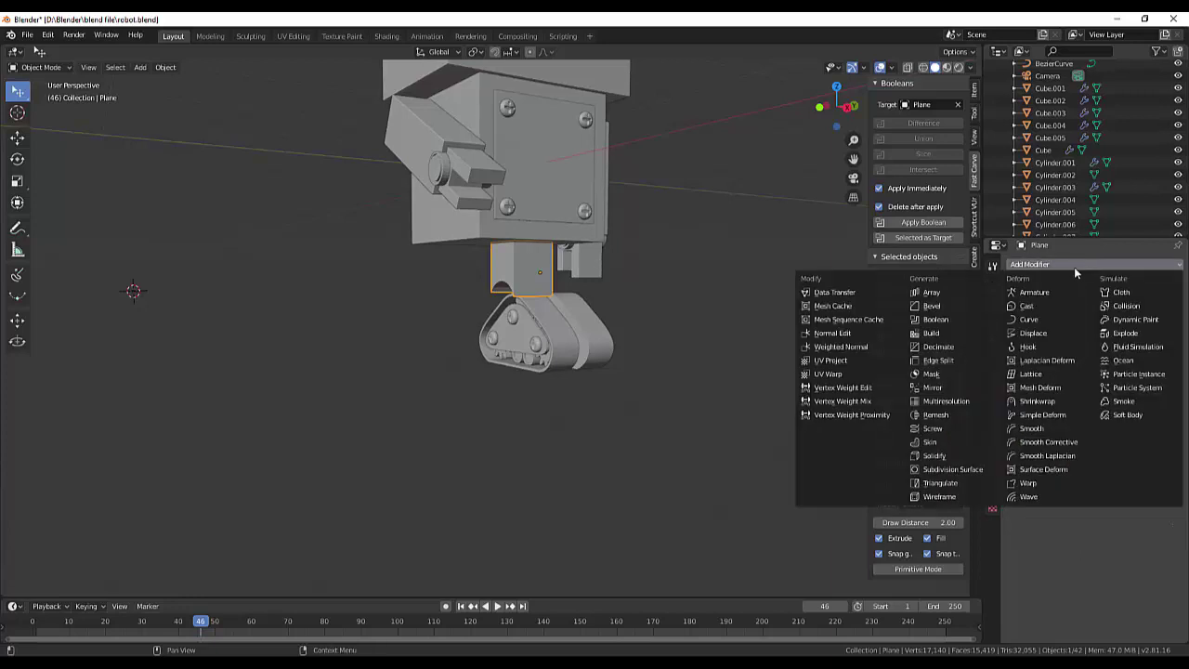
left_click(932, 306)
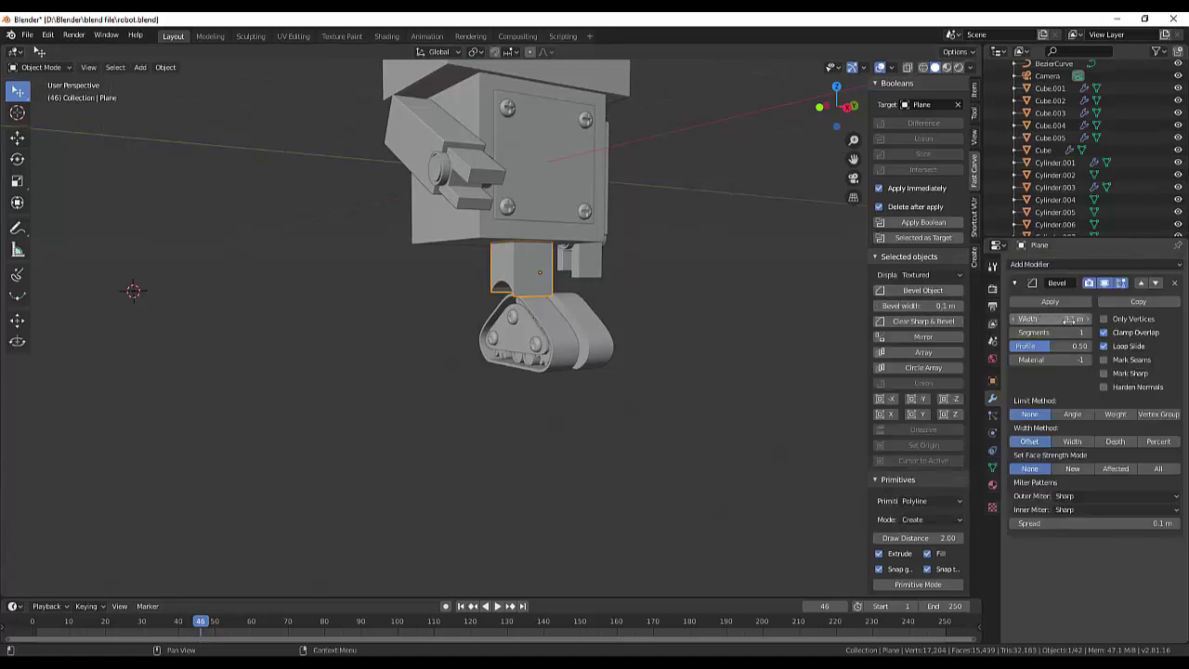
left_click_drag(1070, 319, 1016, 331)
scroll(576, 286, "up", 3)
mouse_move(576, 286)
middle_mouse_down()
mouse_move(468, 175)
mouse_move(547, 184)
middle_mouse_up()
scroll(548, 186, "up", 3)
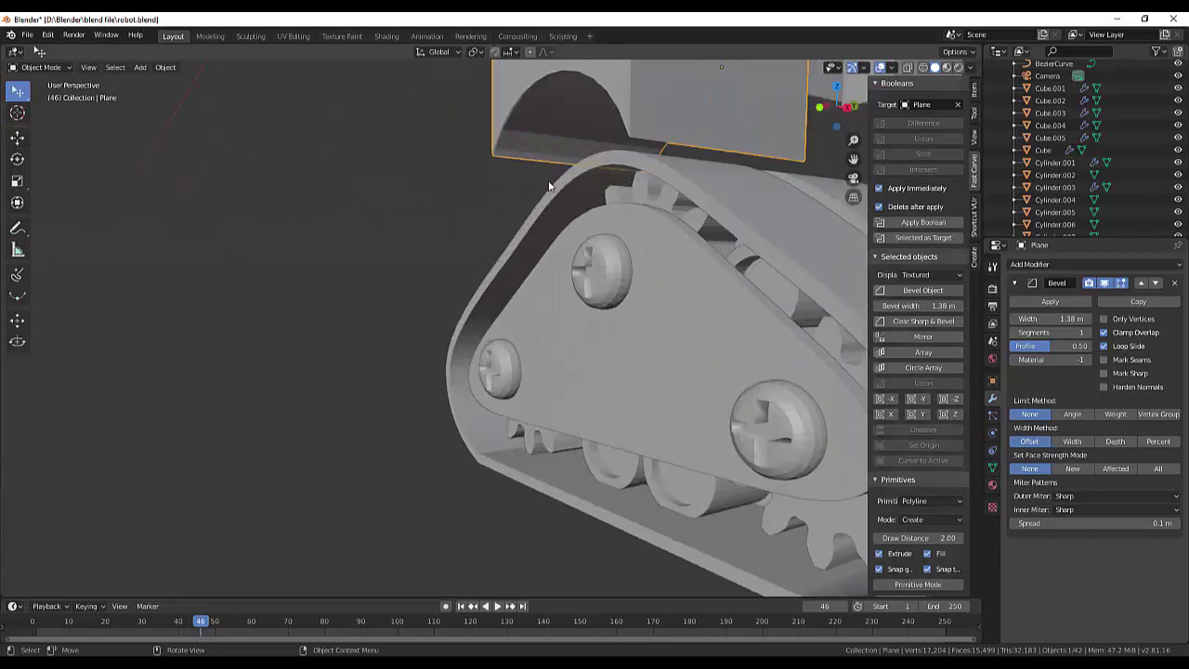
left_click(453, 195)
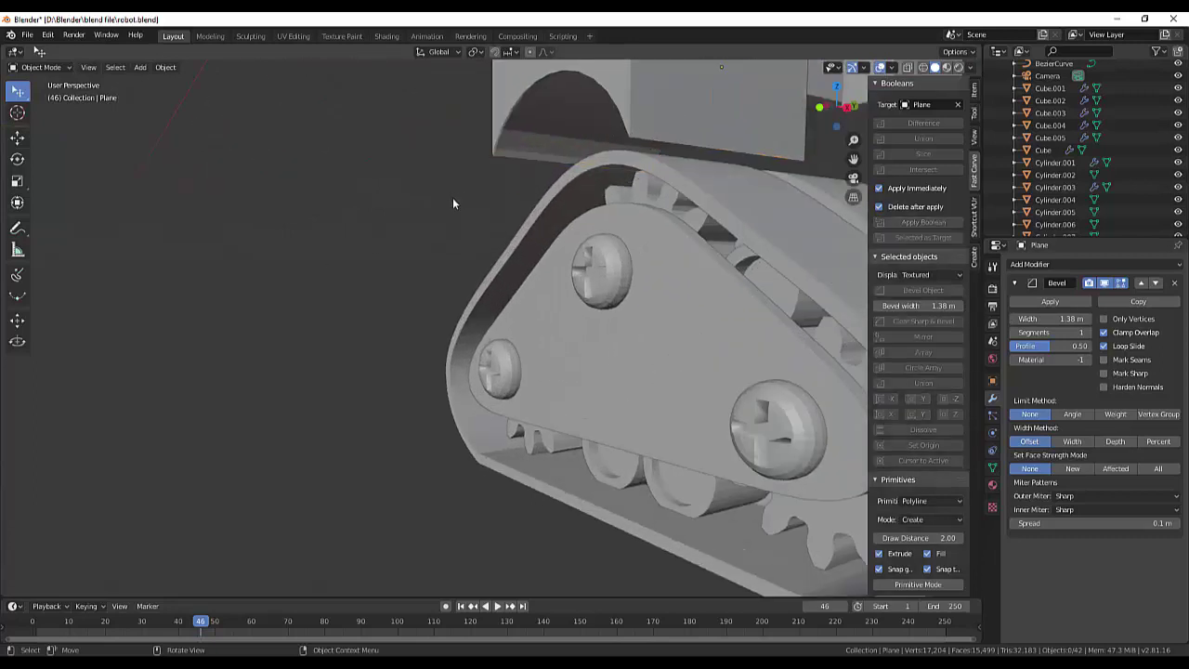
scroll(454, 197, "down", 3)
scroll(455, 205, "down", 2)
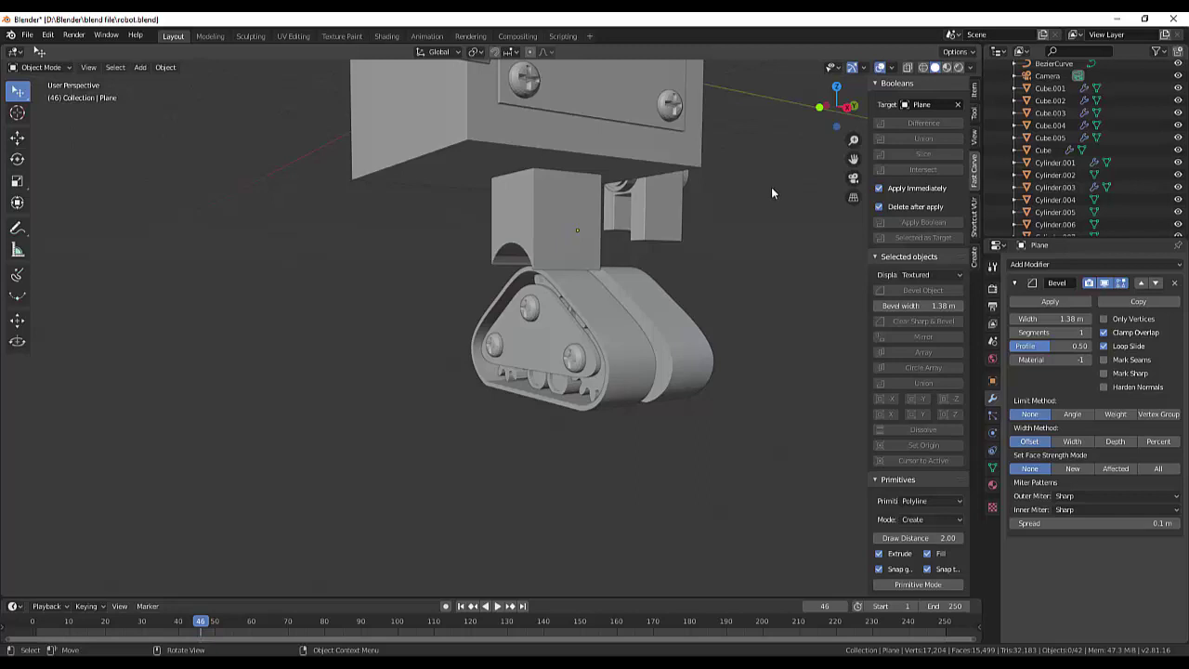
In Right Orthographic view, shift the leg block about 0.38 m along Y above the tracks.
middle_click_drag(771, 187, 719, 195, "alt")
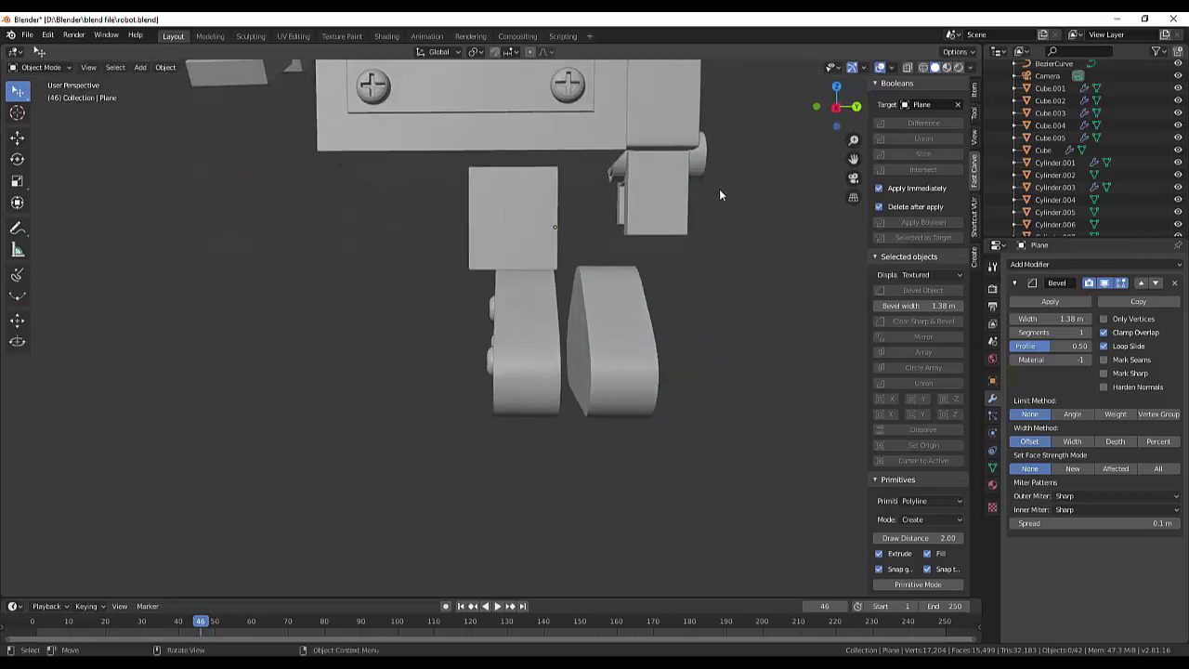
key("KP_3")
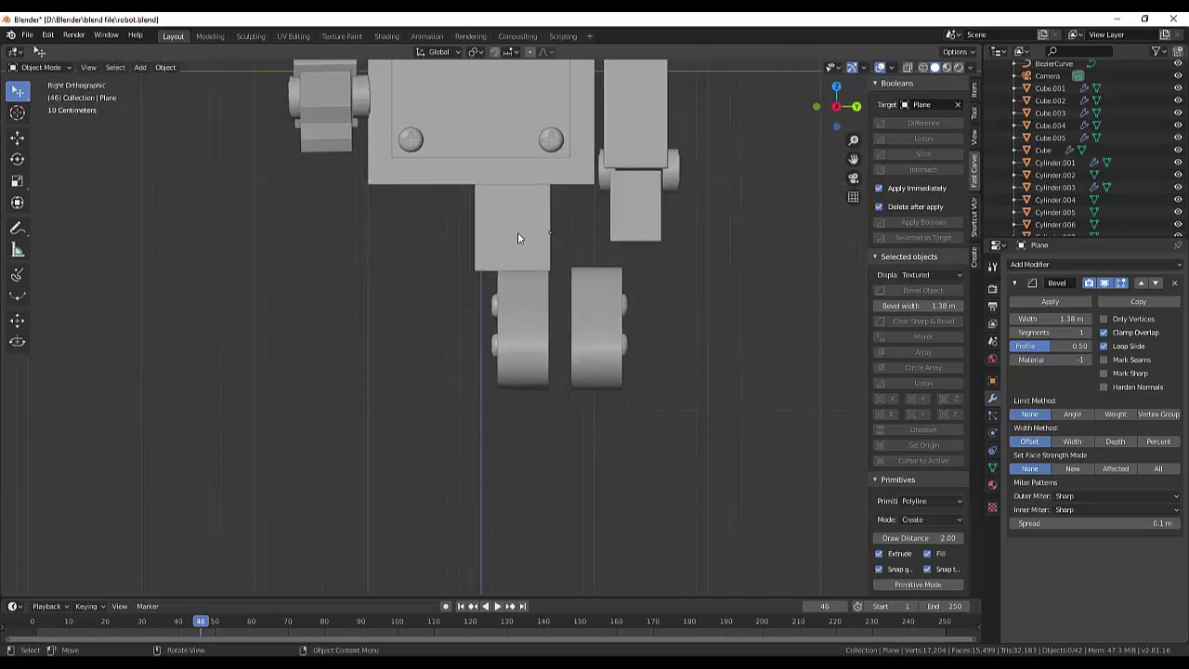
left_click(517, 232)
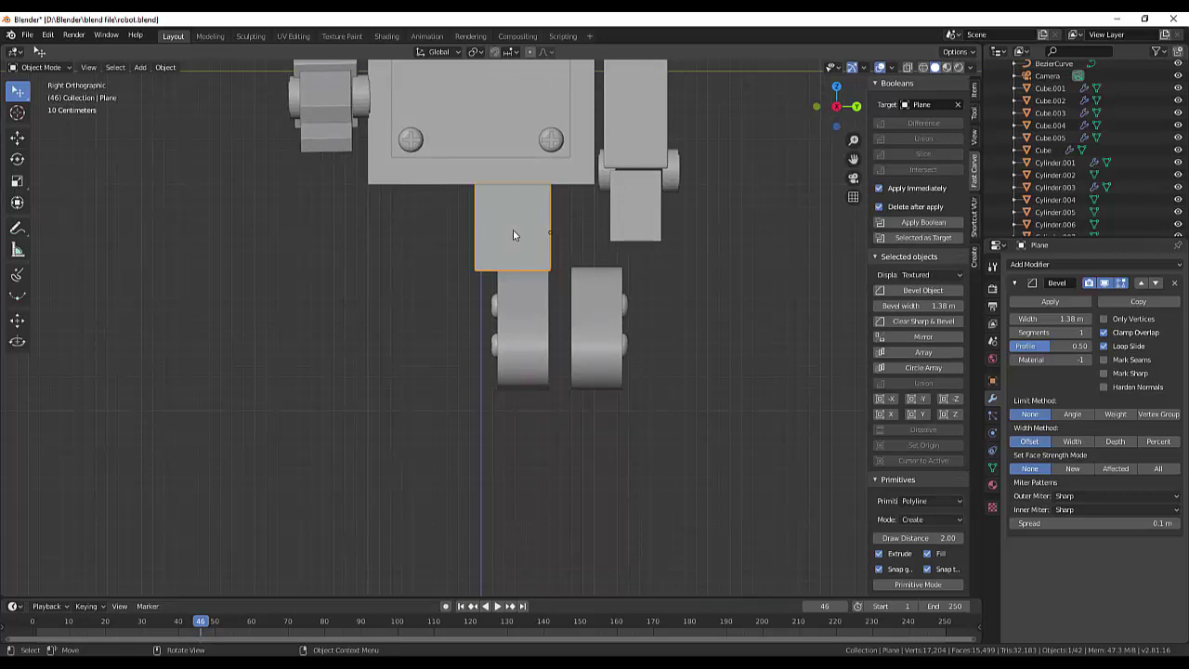
key("g")
key("y")
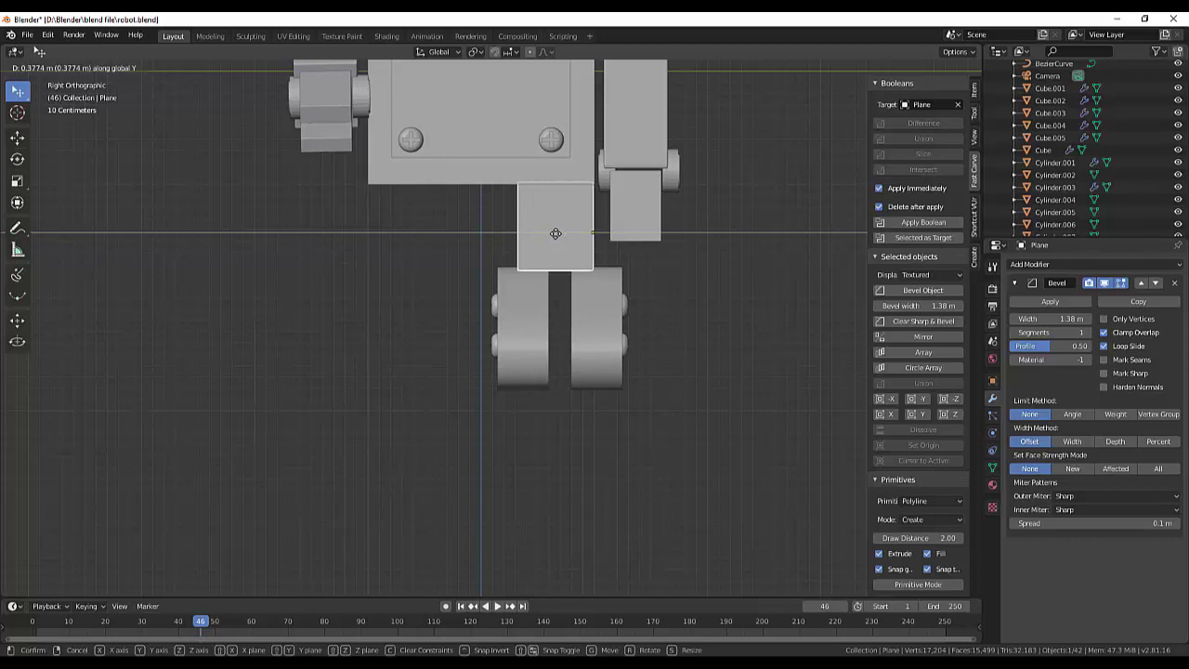
left_click(555, 233)
mouse_move(696, 255)
middle_mouse_down()
mouse_move(599, 242)
mouse_move(594, 272)
mouse_move(567, 261)
mouse_move(817, 261)
mouse_move(673, 270)
mouse_move(695, 279)
mouse_move(694, 259)
middle_mouse_up()
left_click(700, 299)
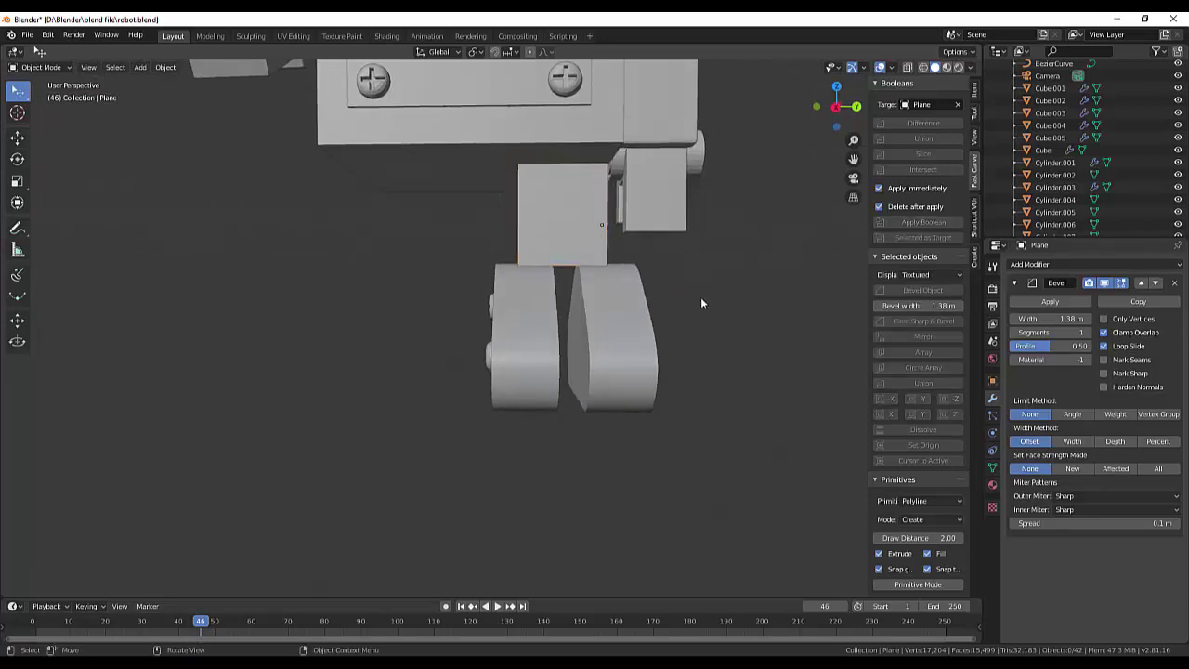
Select both feet and scale them along Y to about 0.8, then deselect.
scroll(700, 299, "down", 4)
left_click(547, 339)
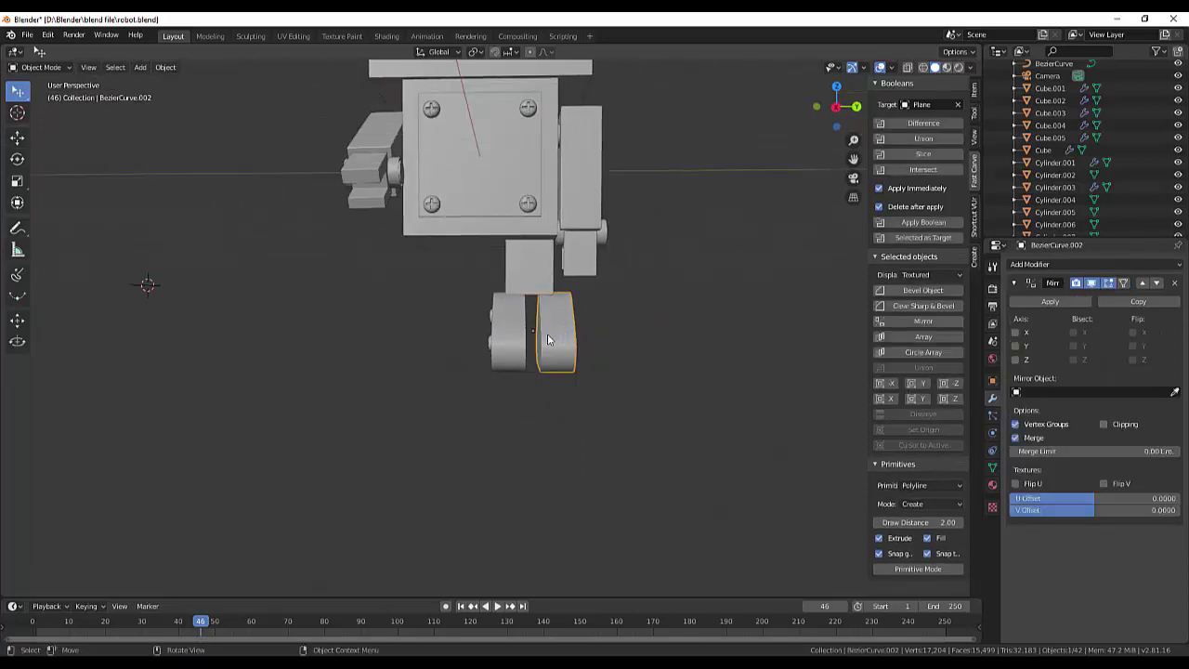
left_click(498, 339, "shift")
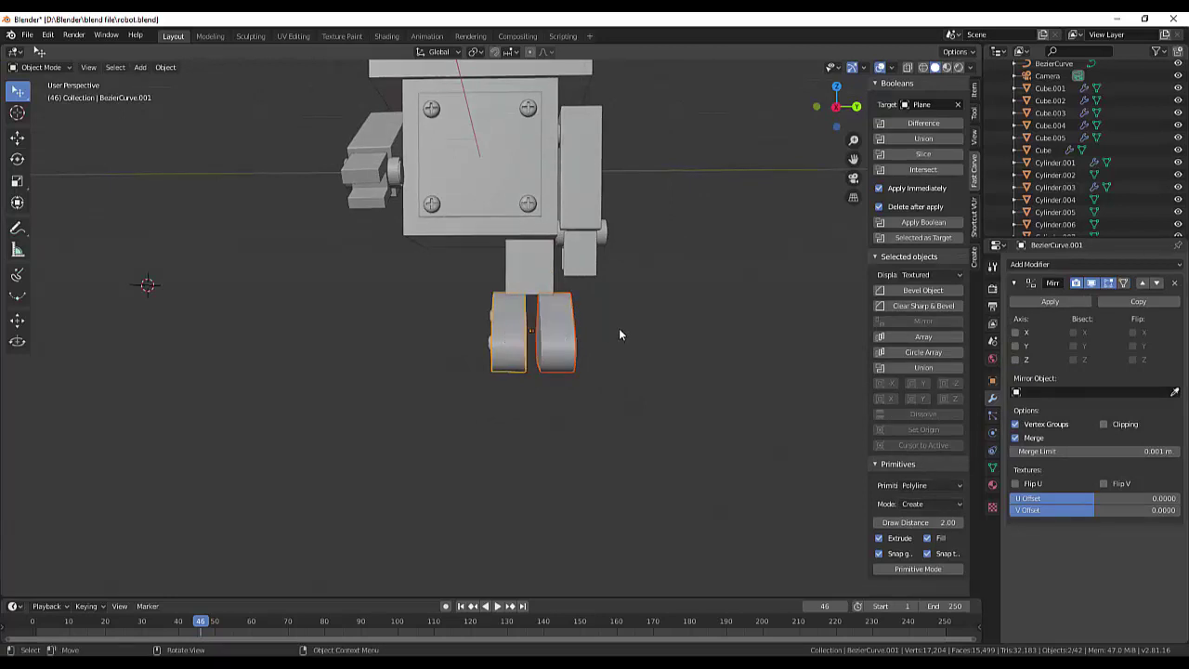
key("s")
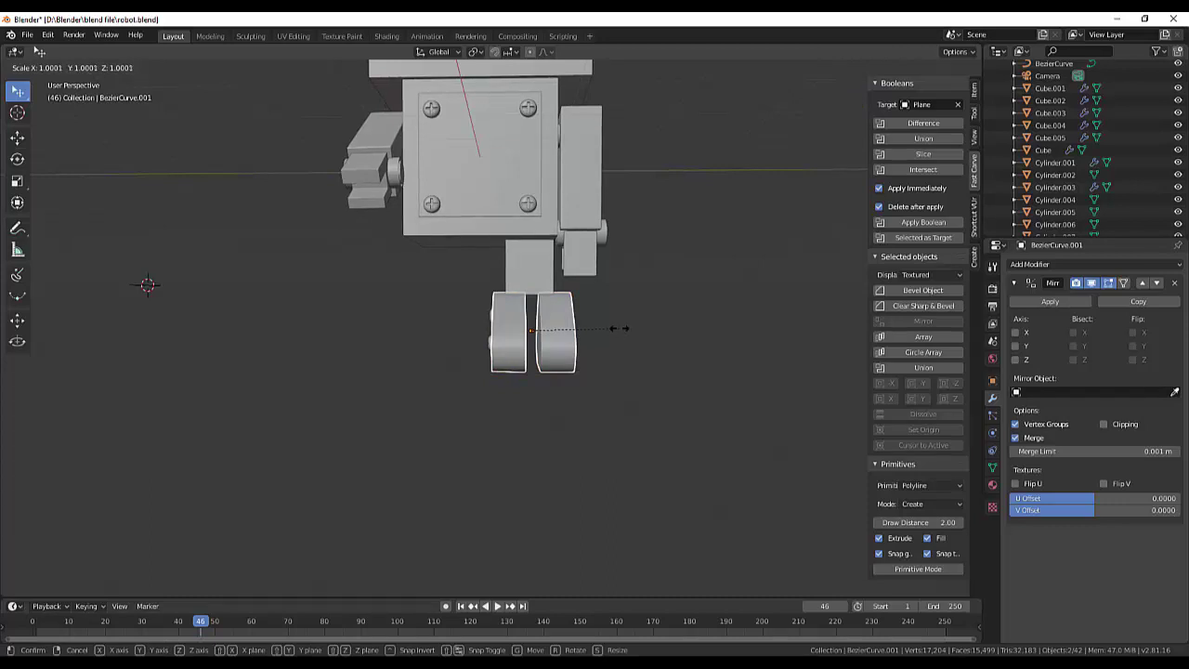
key("y")
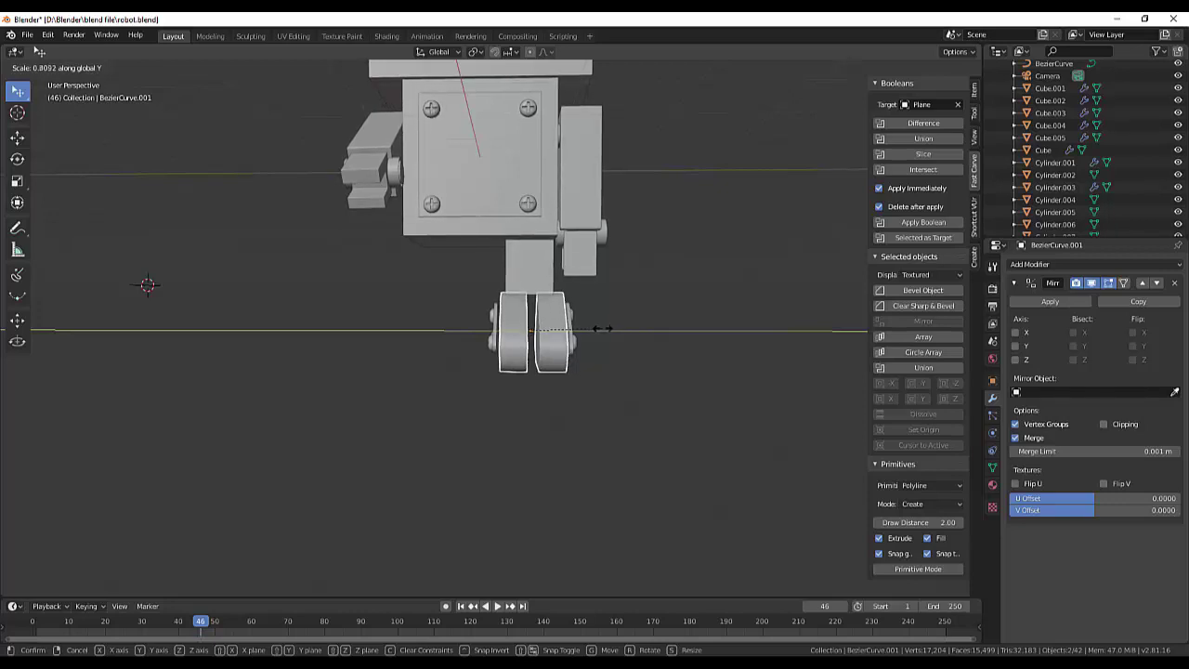
left_click(602, 328)
mouse_move(604, 327)
middle_mouse_down()
mouse_move(688, 353)
mouse_move(878, 341)
mouse_move(158, 327)
mouse_move(288, 327)
mouse_move(205, 356)
middle_mouse_up()
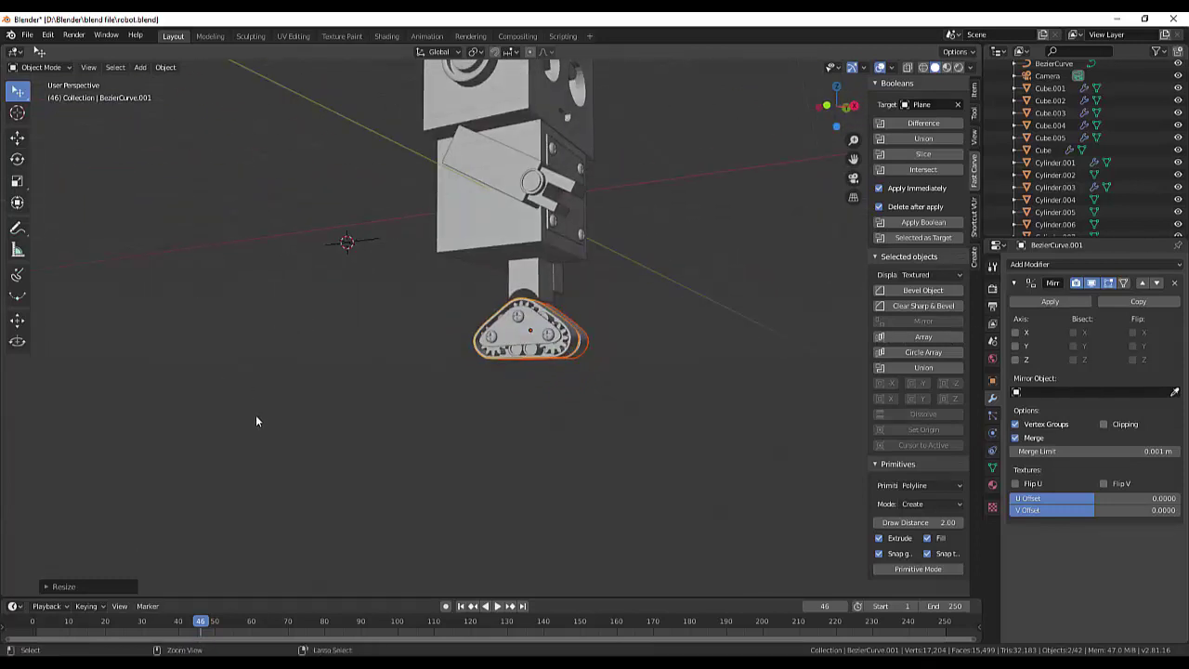
left_click(495, 463)
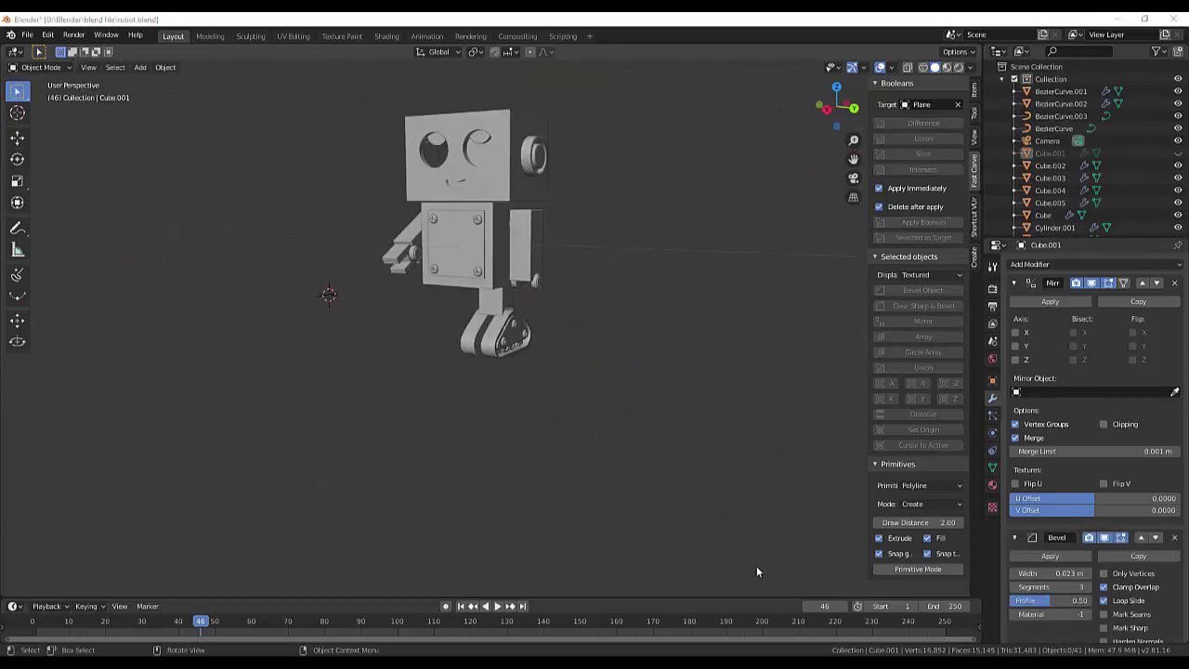
Inspect a narrowed foot up close and call up the Add object menu.
scroll(547, 374, "up", 4)
scroll(537, 328, "up", 2)
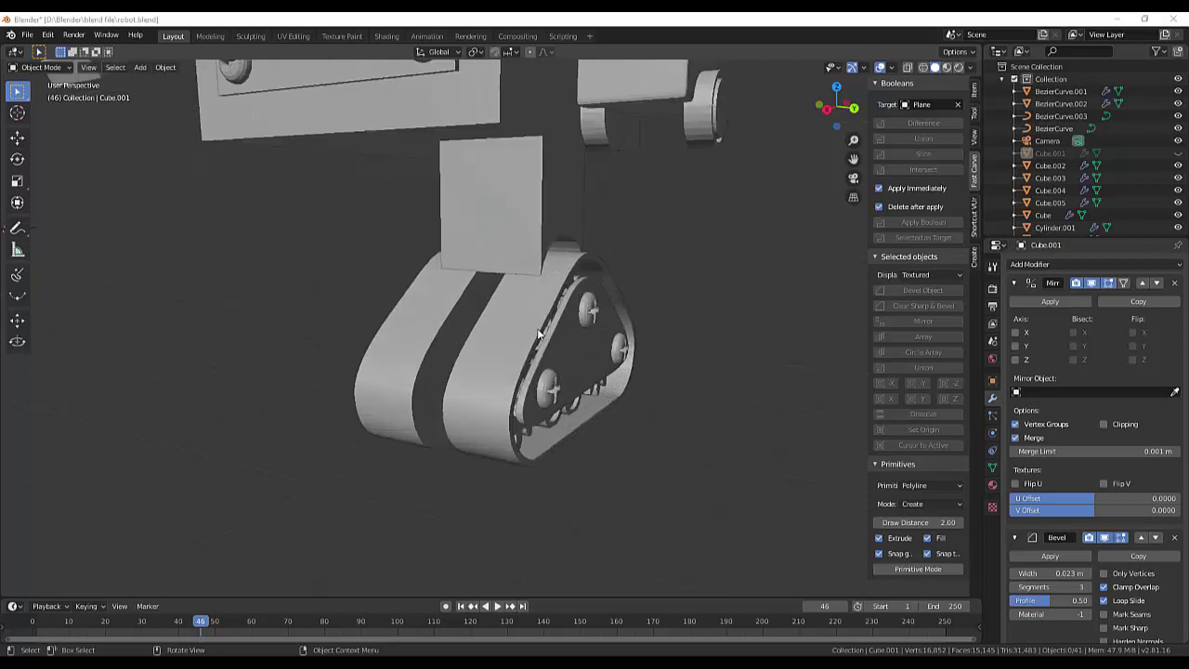
middle_click_drag(732, 313, 752, 290)
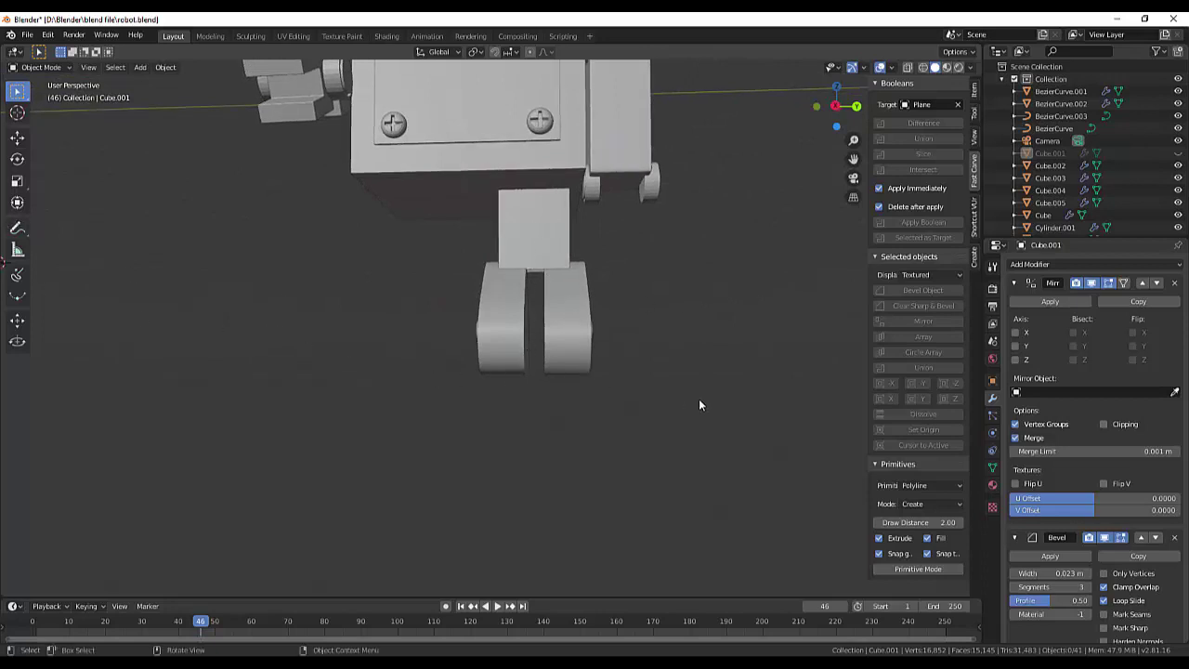
key("shift")
key("shift+a")
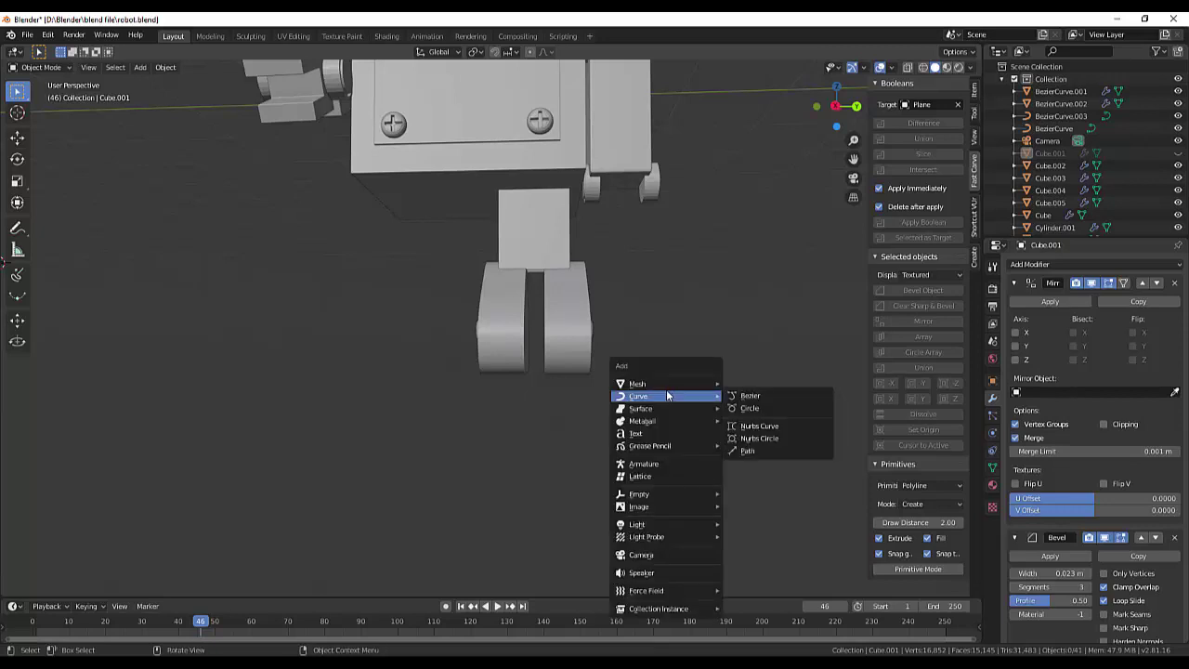
Add a new cube and shrink it down in front view.
mouse_move(638, 384)
left_click(751, 396)
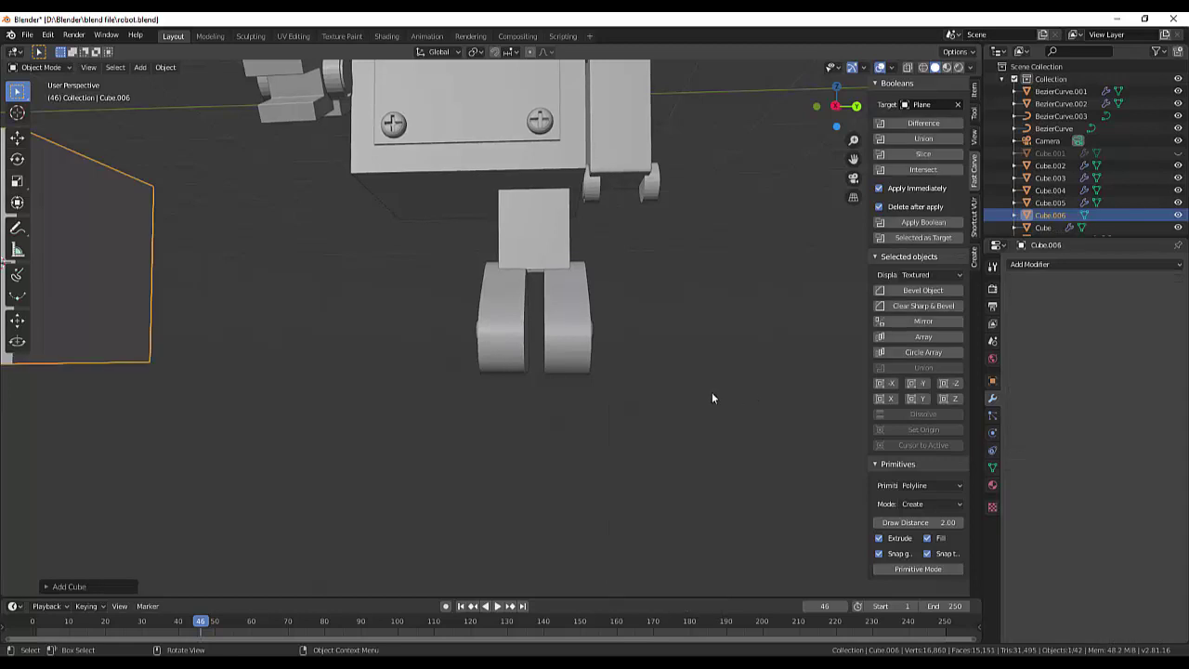
scroll(240, 353, "down", 5)
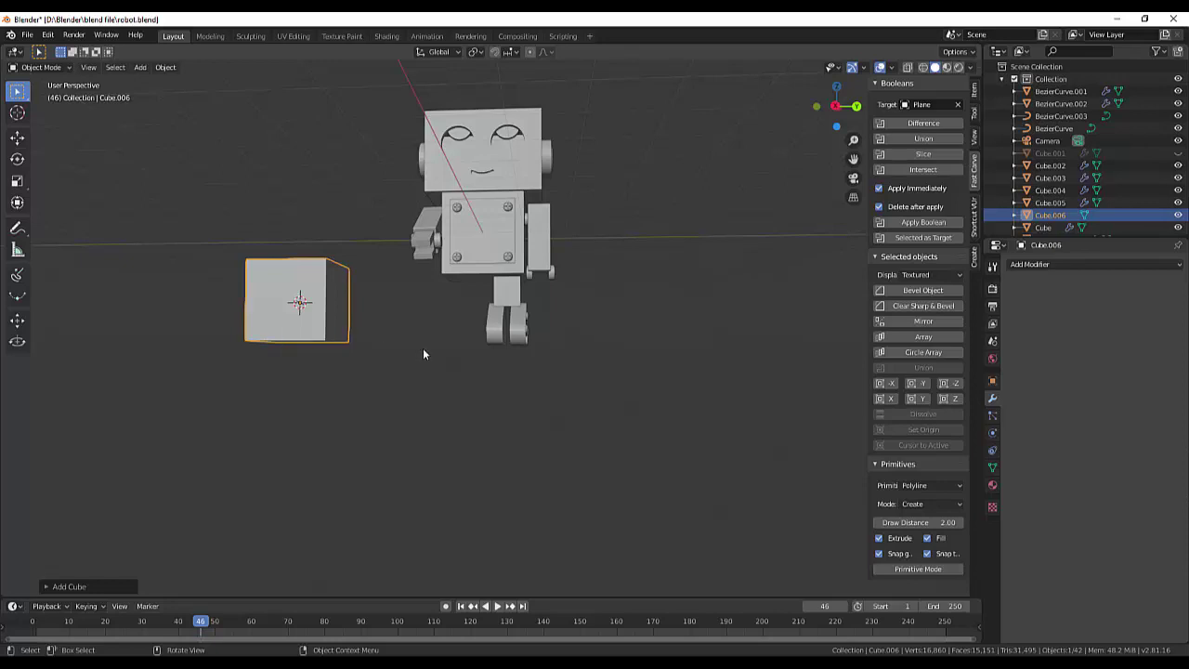
key("KP_1")
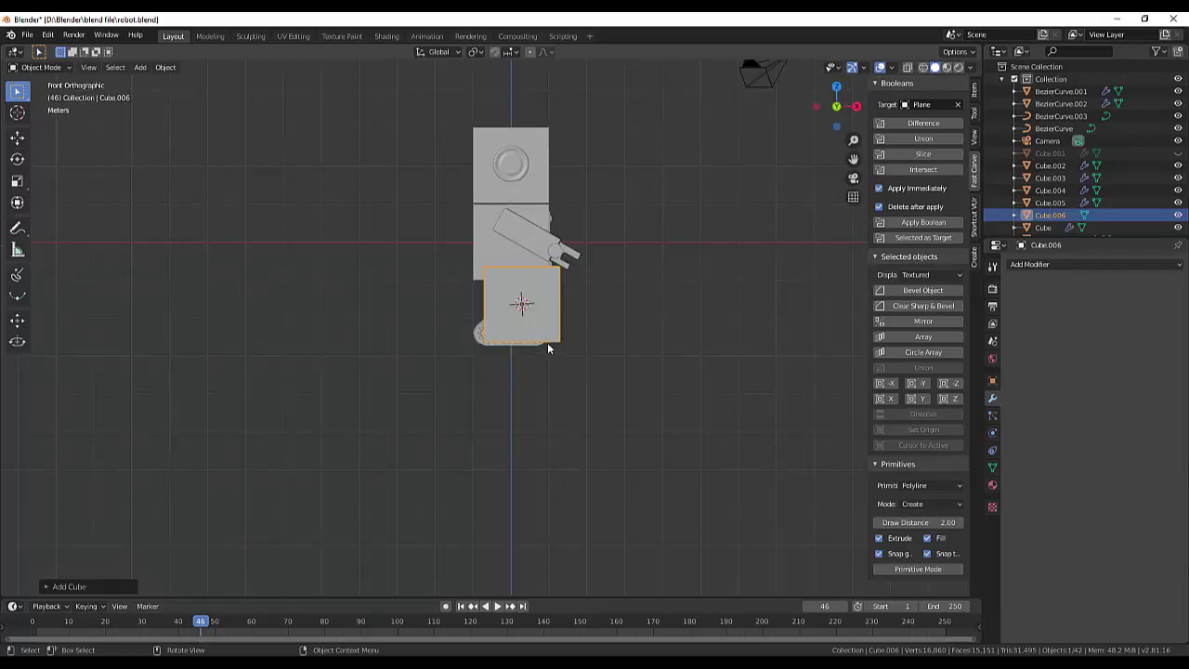
key("s")
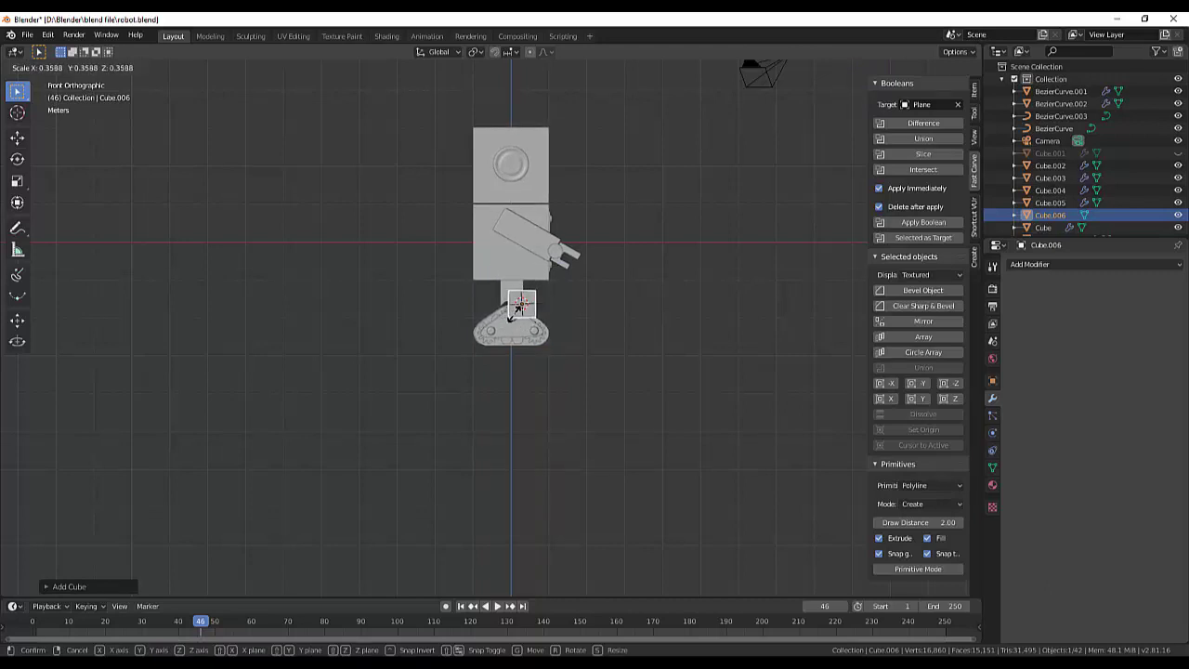
left_click(527, 314)
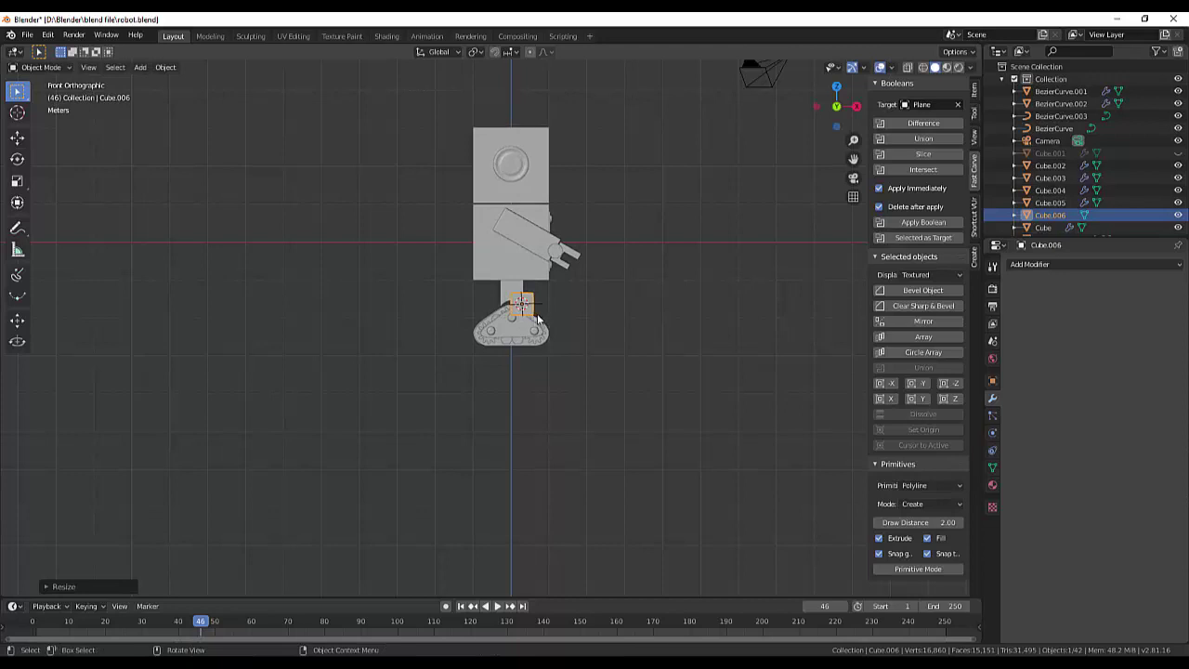
Move the small cube onto the top of the robot's leg track.
key("g")
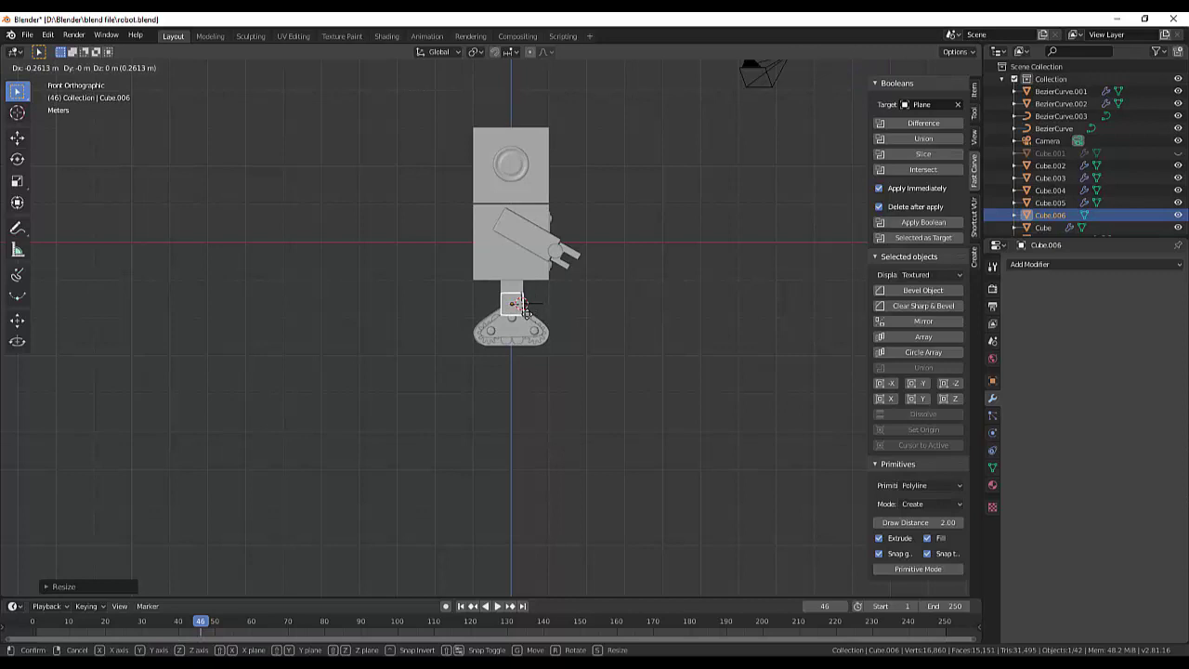
left_click(526, 310)
scroll(533, 315, "up", 1)
scroll(532, 315, "up", 4)
scroll(533, 316, "up", 1)
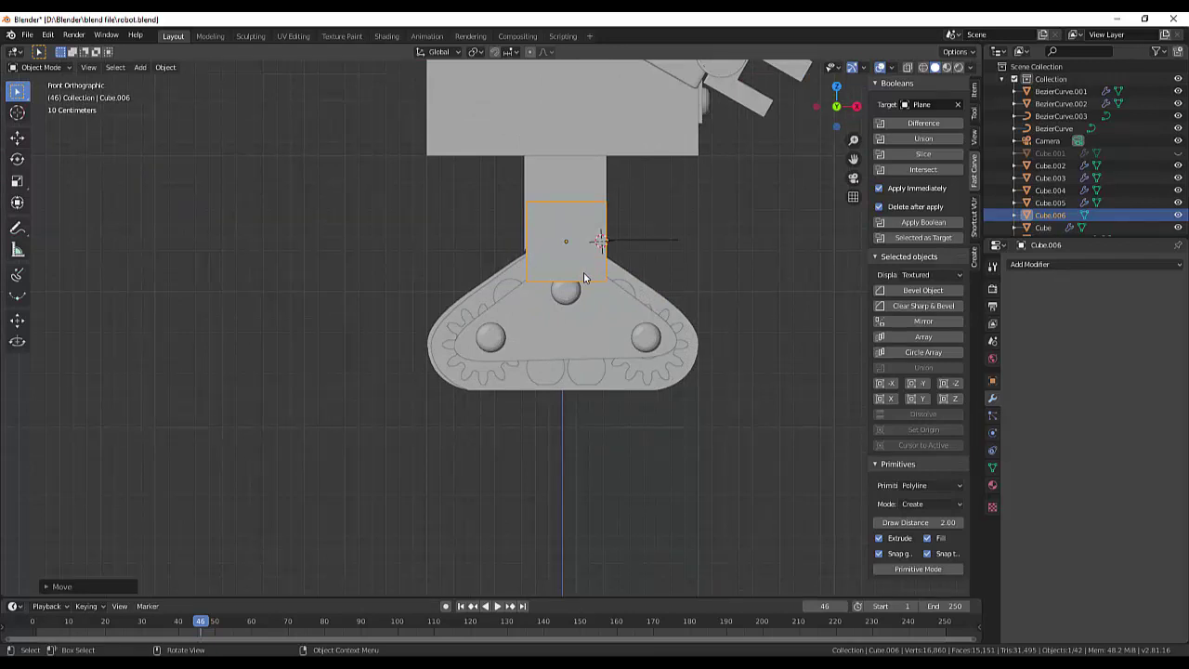
Narrow the cube along X to about 0.67.
key("s")
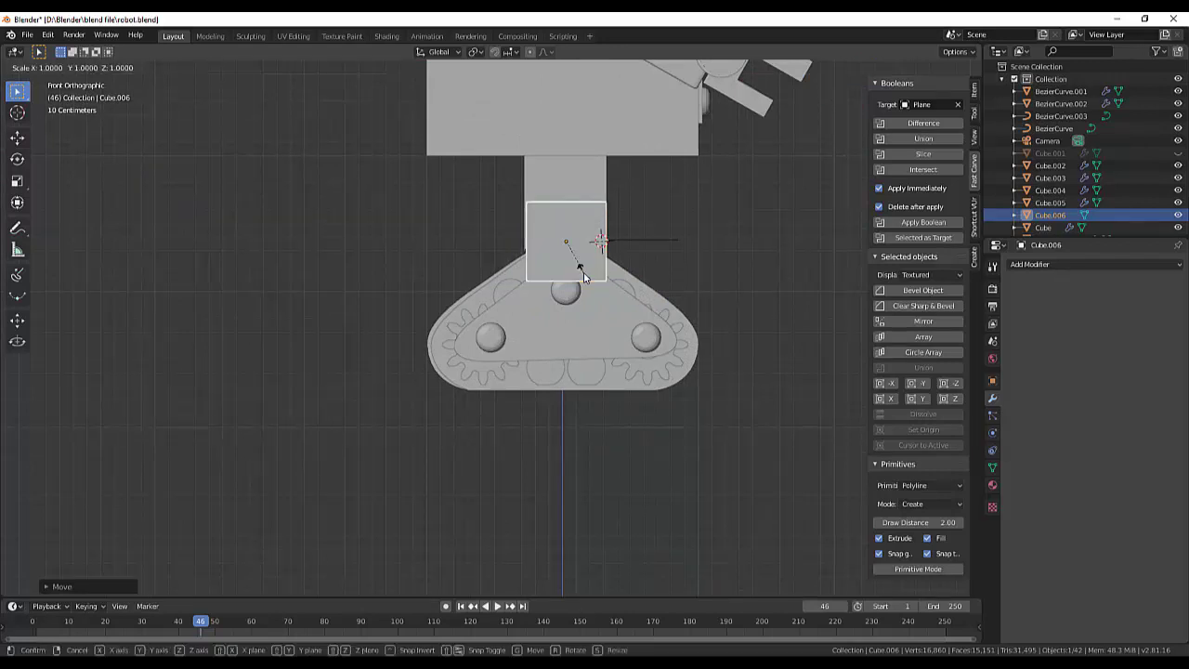
key("x")
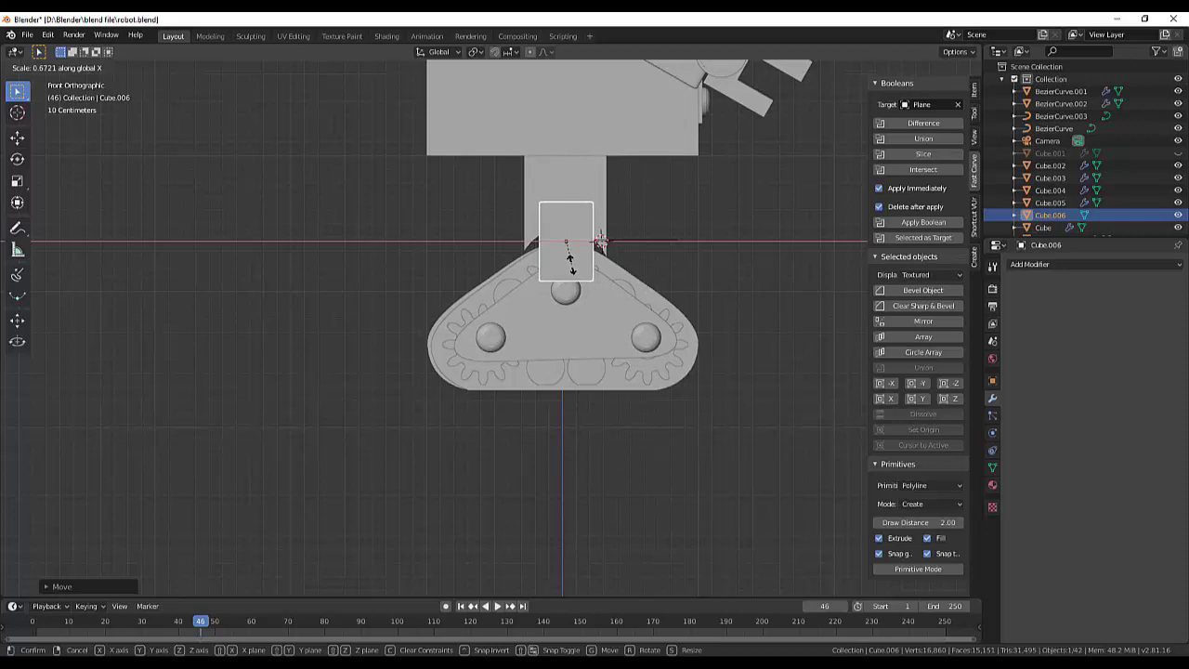
left_click(571, 266)
mouse_move(694, 267)
middle_mouse_down()
mouse_move(599, 298)
mouse_move(454, 279)
mouse_move(920, 298)
mouse_move(892, 290)
middle_mouse_up()
In right side view, thin the small cube along Y.
scroll(845, 299, "down", 1)
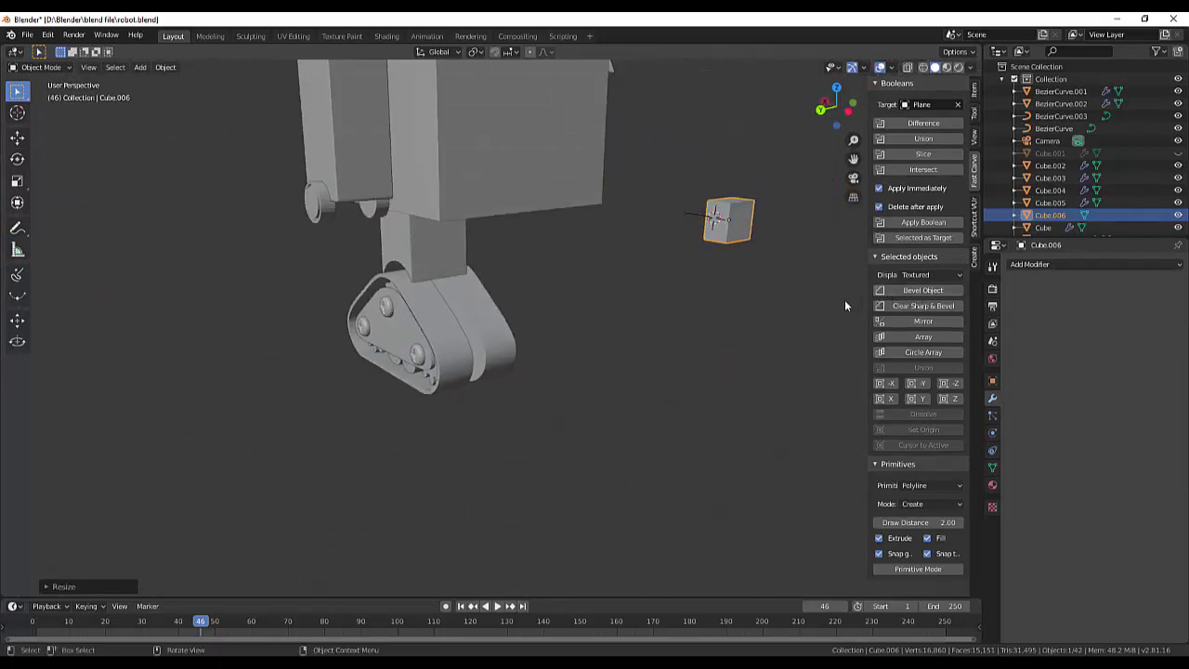
middle_click_drag(821, 258, 765, 257)
key("KP_3")
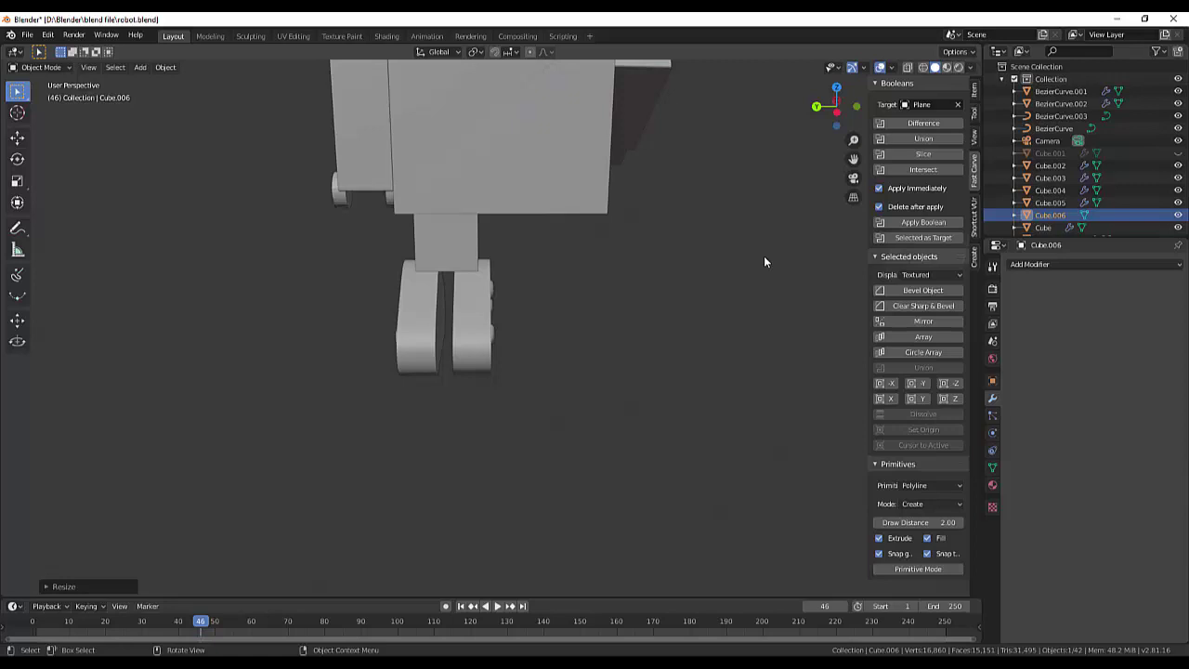
scroll(325, 306, "down", 3)
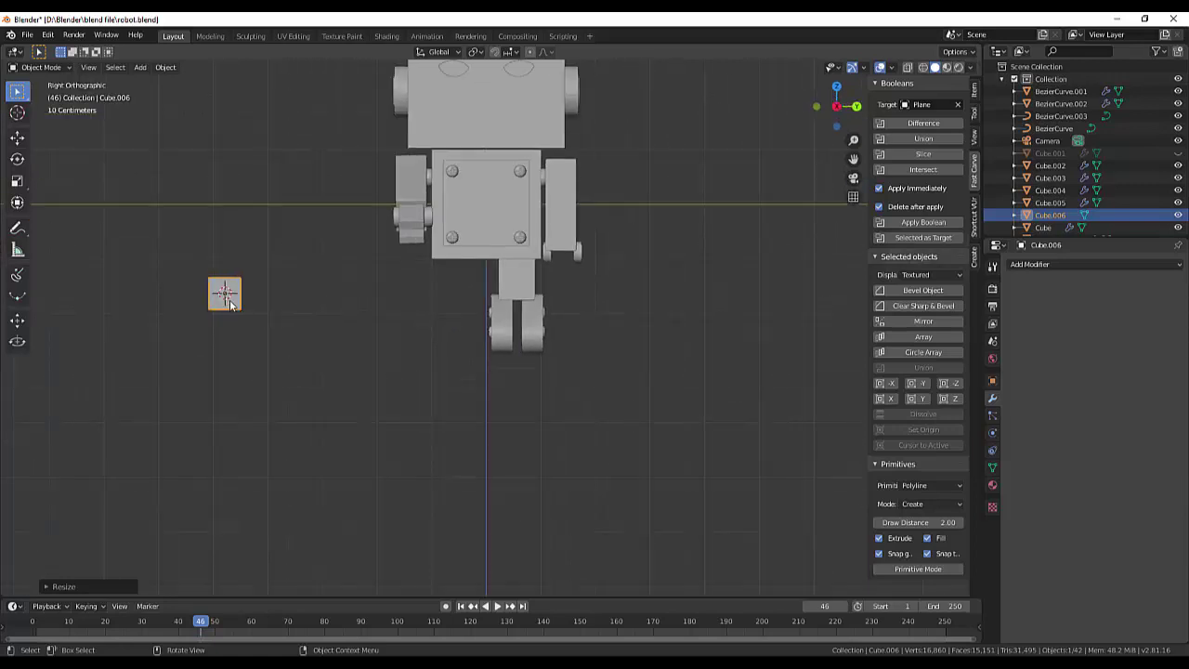
key("s")
key("y")
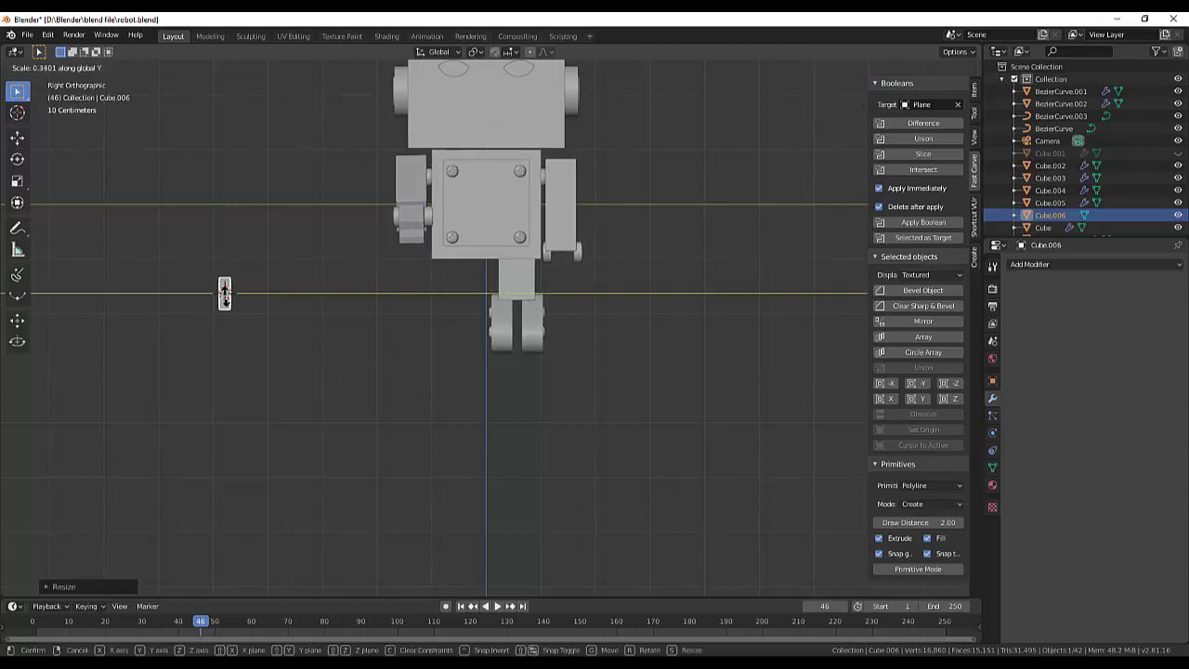
left_click(224, 294)
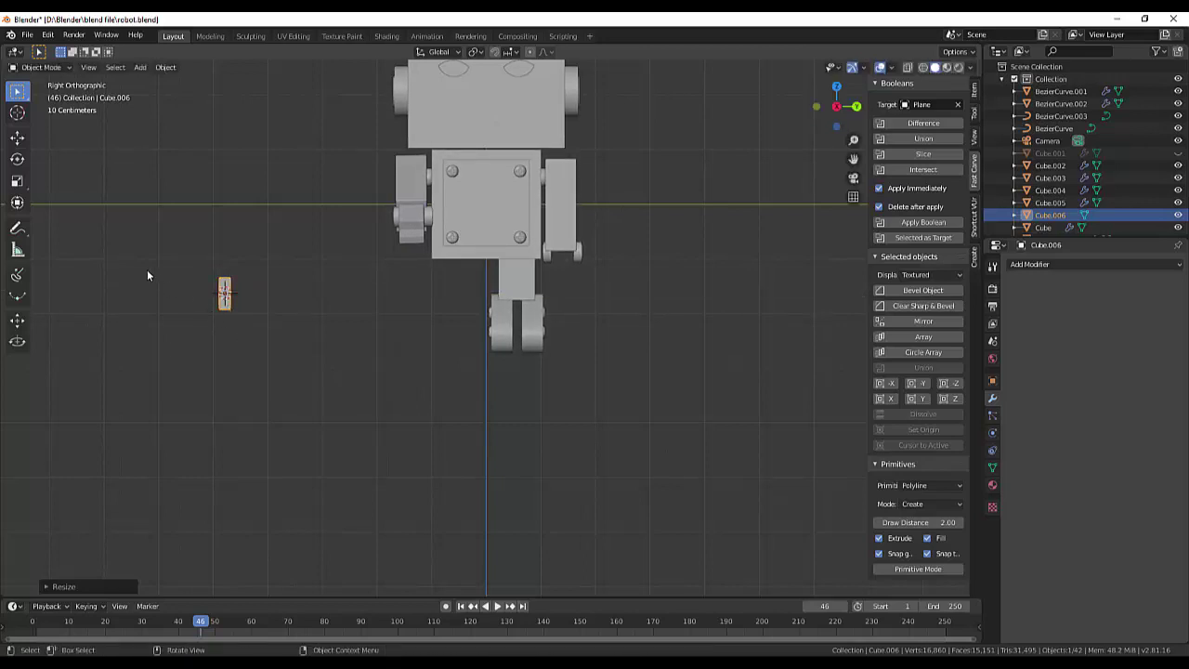
Slide the cube about 5.34 m along Y onto the leg and lower it about 0.35 m.
key("g")
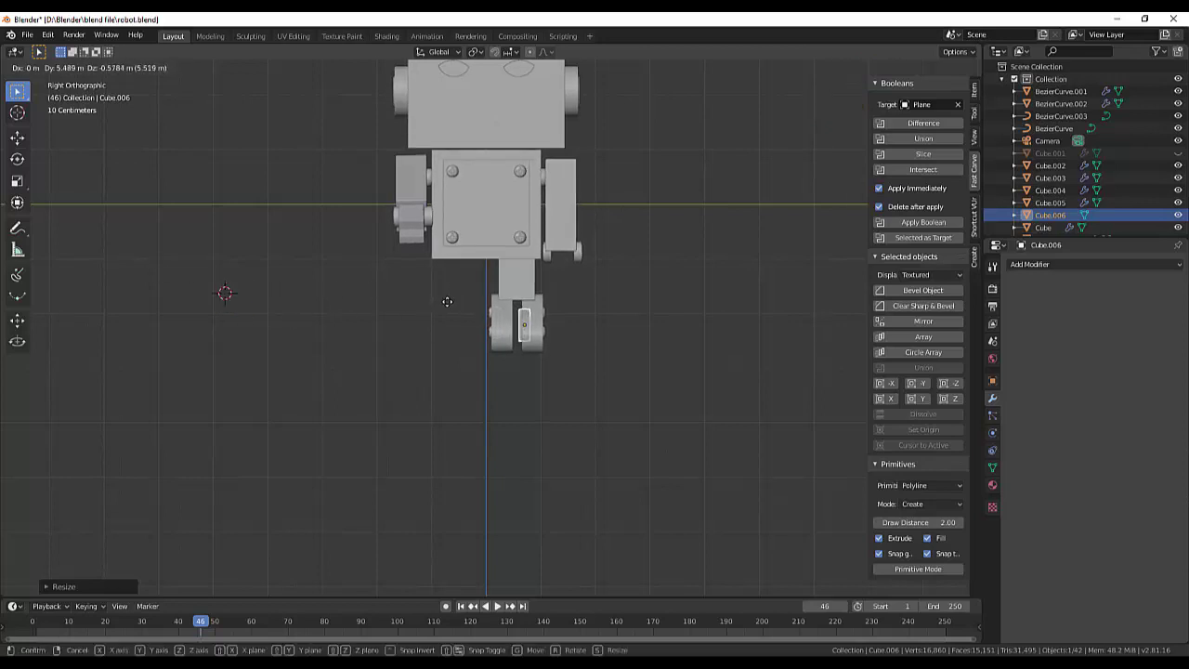
key("y")
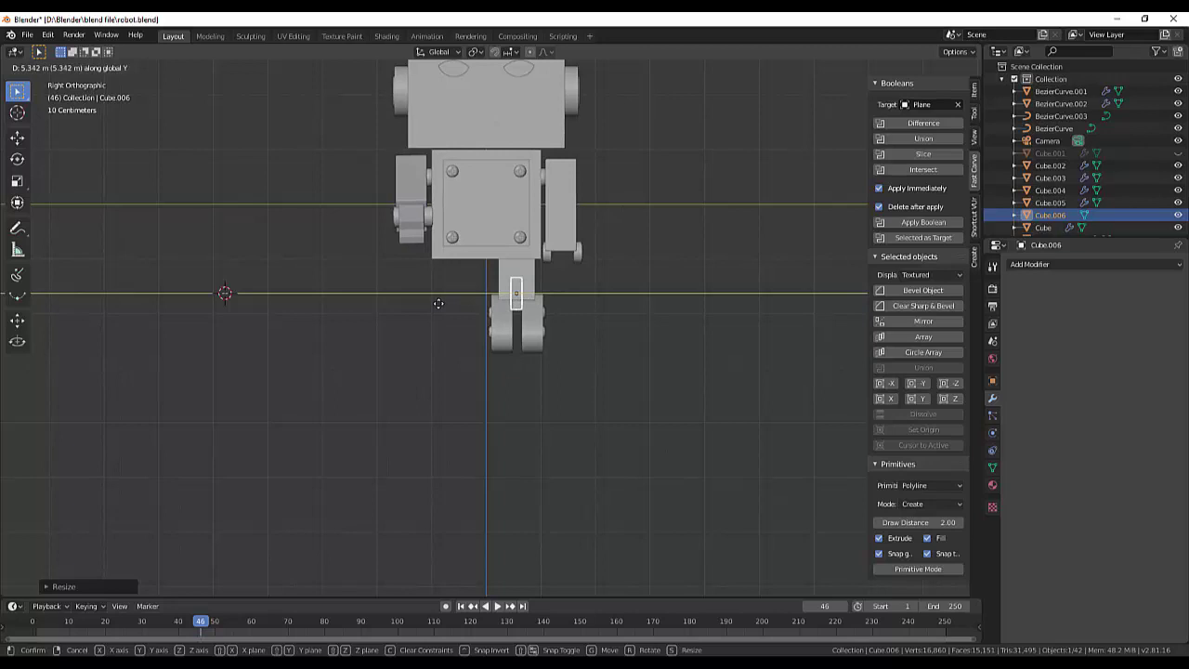
left_click(437, 303)
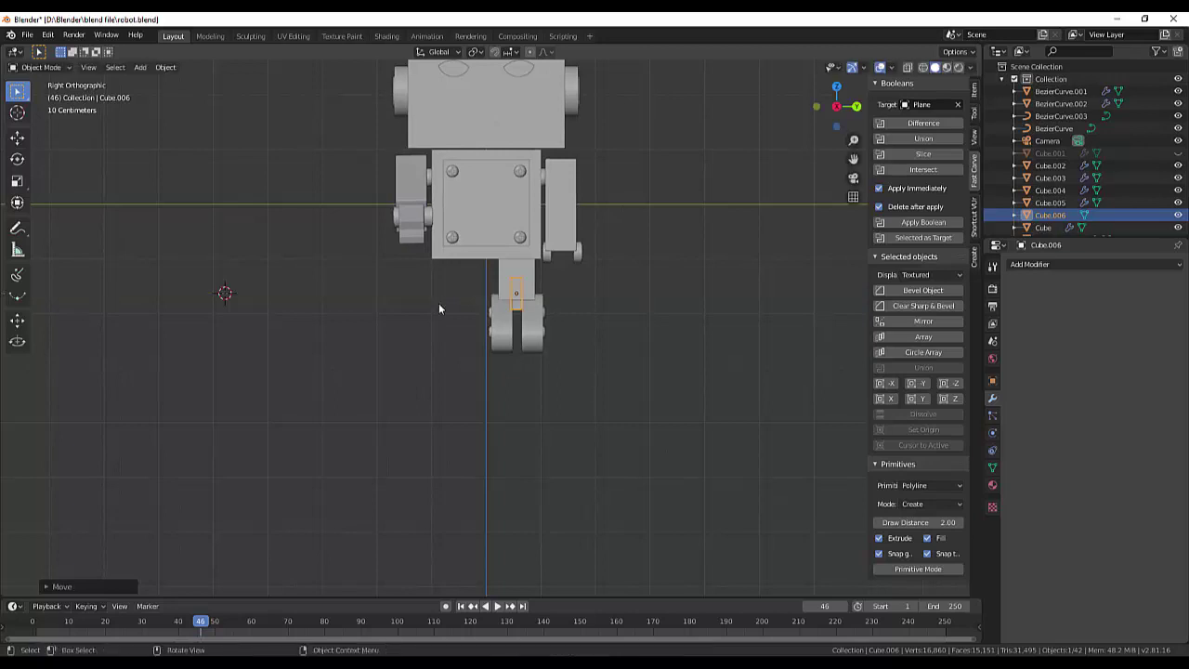
key("g")
key("z")
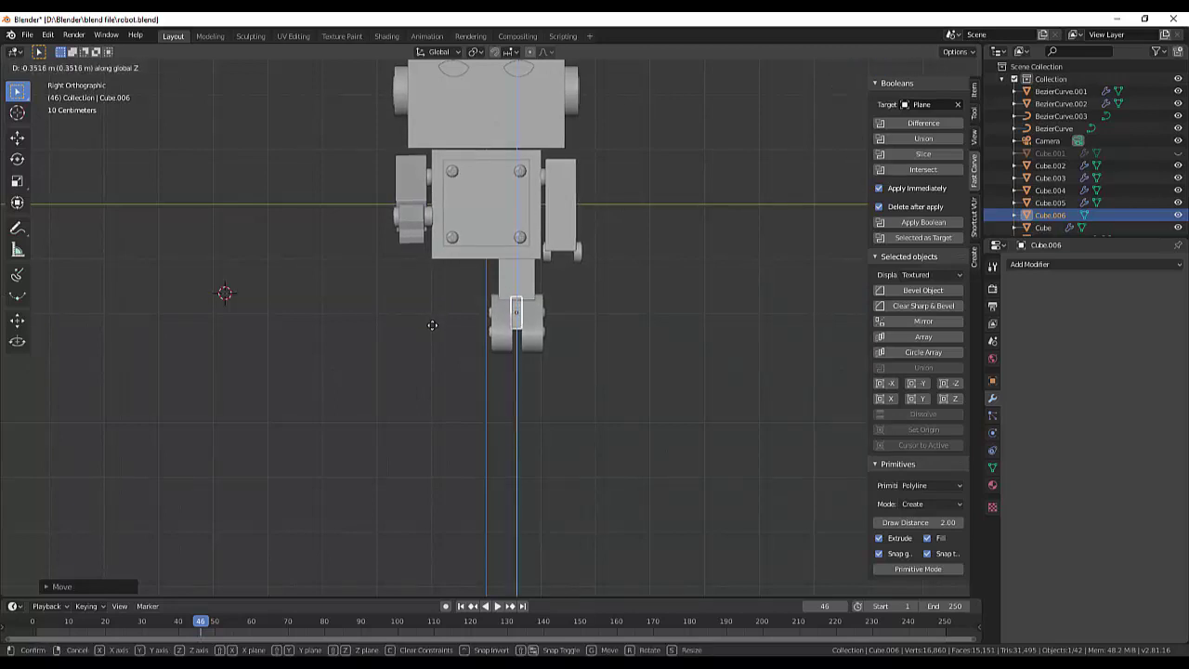
left_click(431, 325)
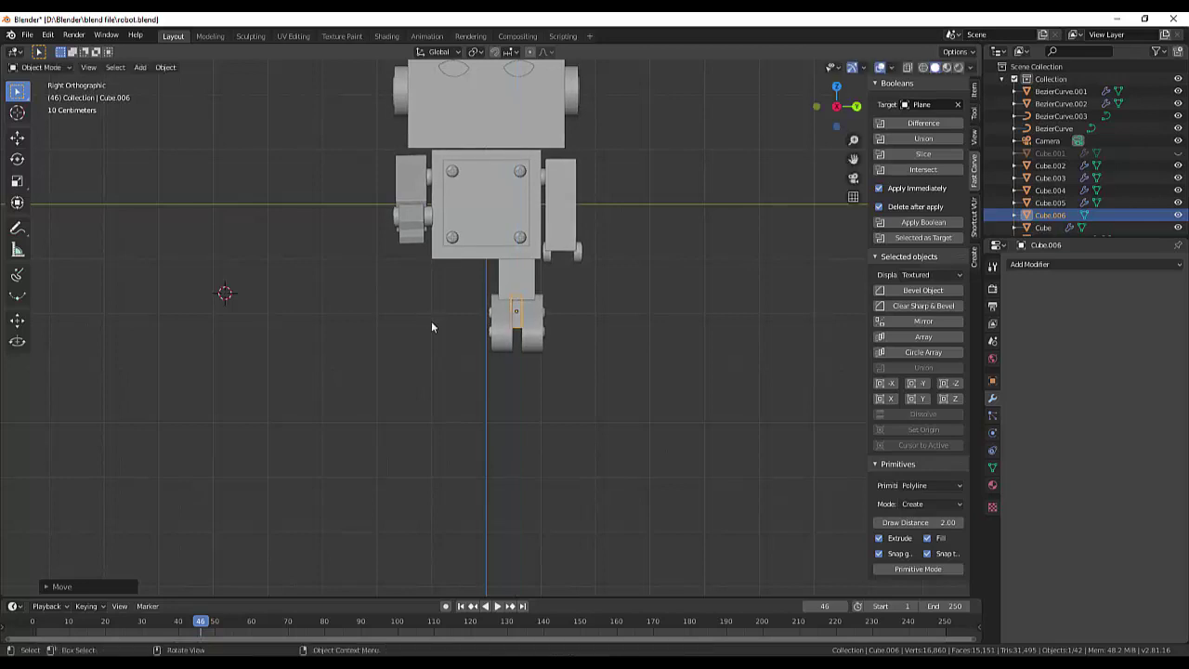
mouse_move(431, 321)
middle_mouse_down()
mouse_move(596, 343)
mouse_move(524, 335)
mouse_move(497, 367)
mouse_move(522, 376)
mouse_move(605, 340)
mouse_move(842, 356)
mouse_move(31, 338)
mouse_move(40, 386)
middle_mouse_up()
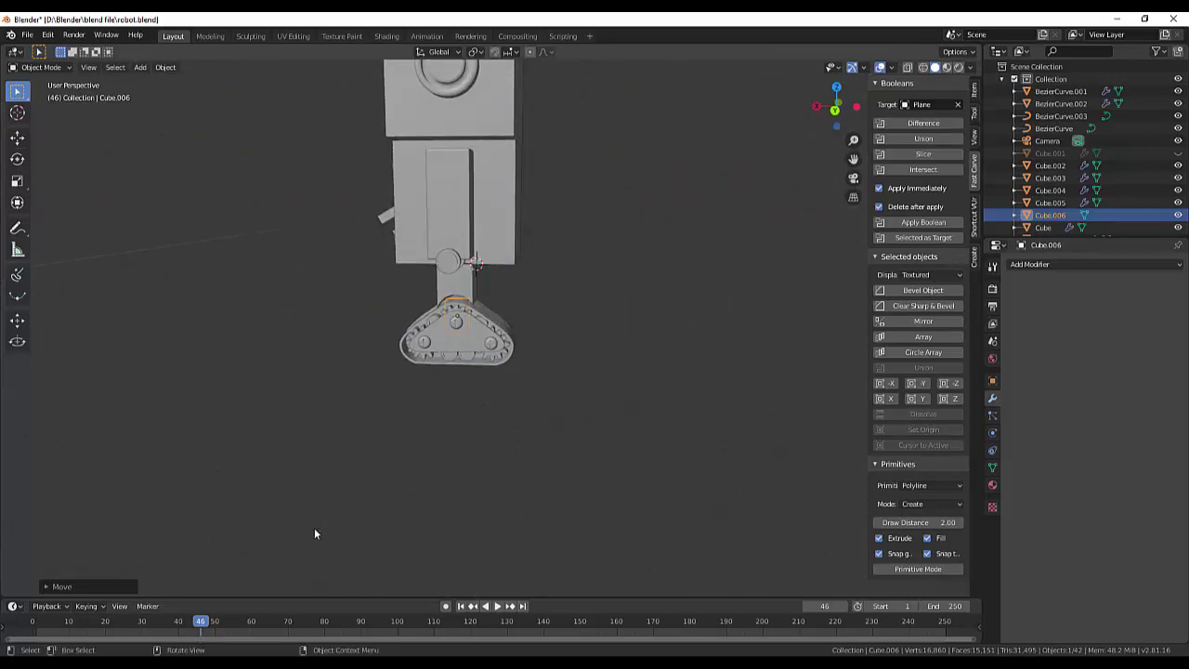
Shorten Cube.006 along Z and widen it along X into a thin strip above the track.
key("s")
key("z")
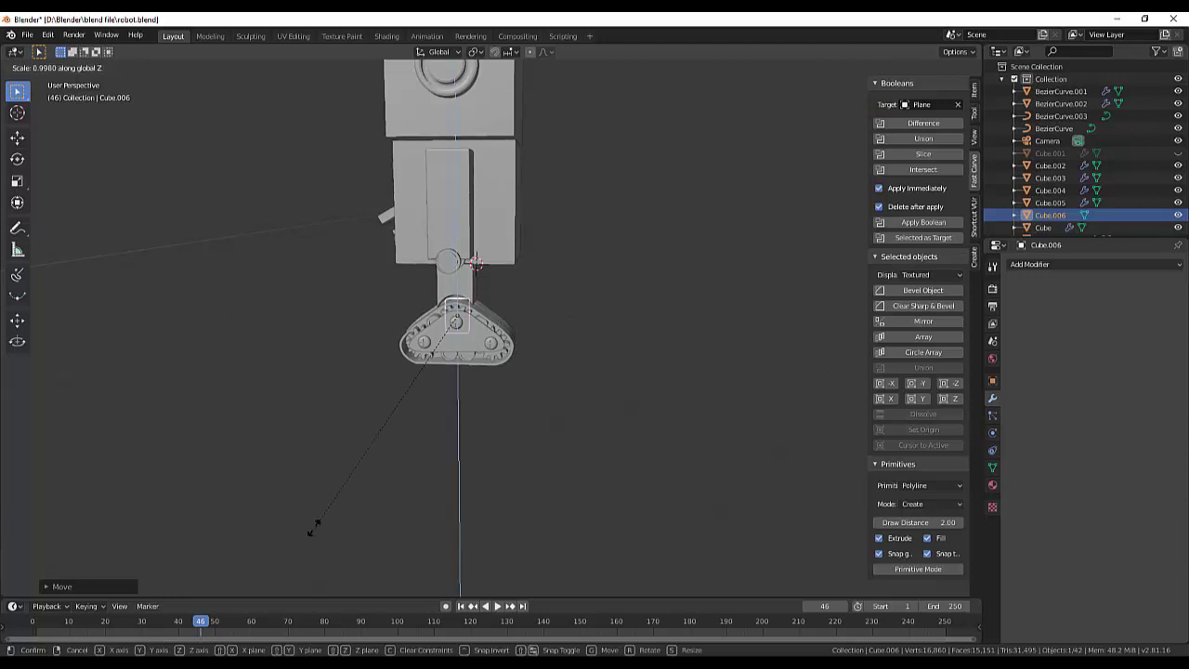
left_click(352, 274)
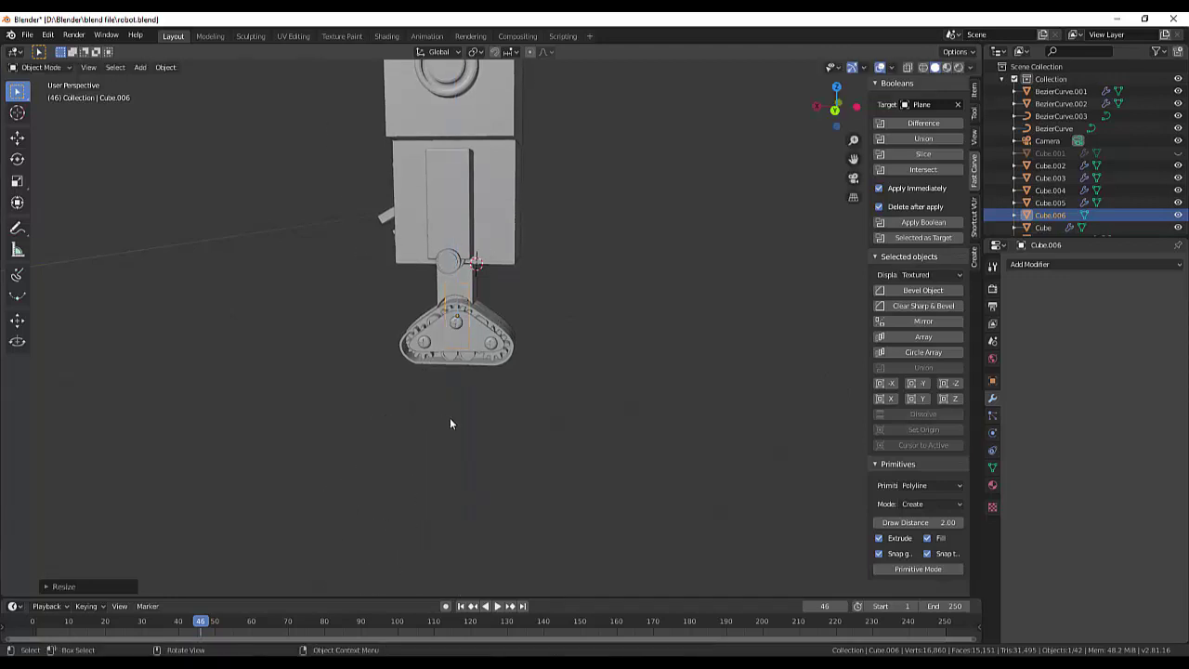
key("s")
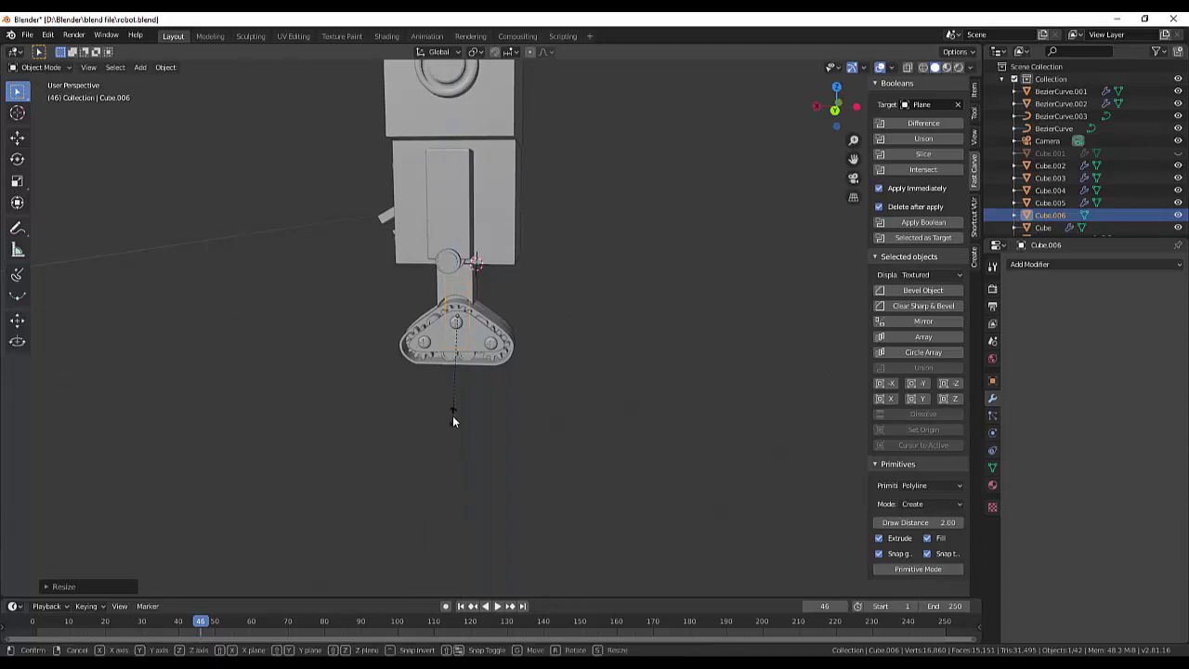
key("x")
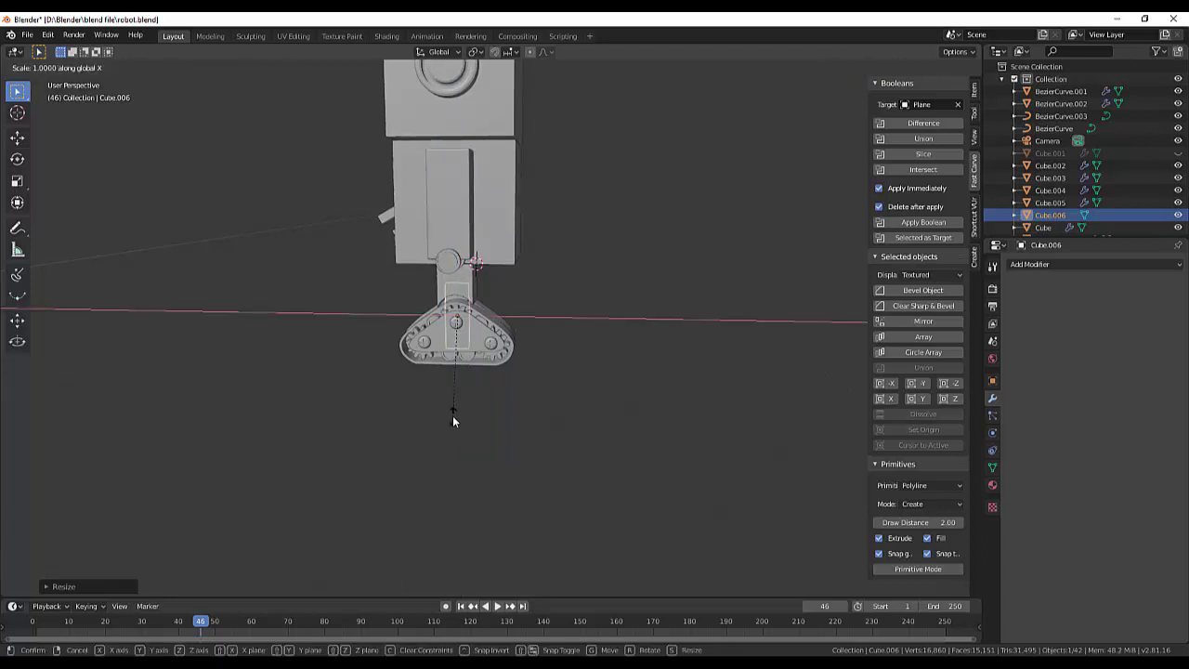
left_click(543, 413)
mouse_move(706, 335)
middle_mouse_down()
mouse_move(648, 355)
mouse_move(582, 324)
mouse_move(585, 94)
mouse_move(626, 557)
mouse_move(742, 578)
mouse_move(856, 280)
mouse_move(857, 342)
mouse_move(608, 333)
mouse_move(830, 335)
mouse_move(847, 303)
mouse_move(736, 299)
mouse_move(564, 332)
mouse_move(821, 329)
middle_mouse_up()
scroll(821, 329, "down", 3)
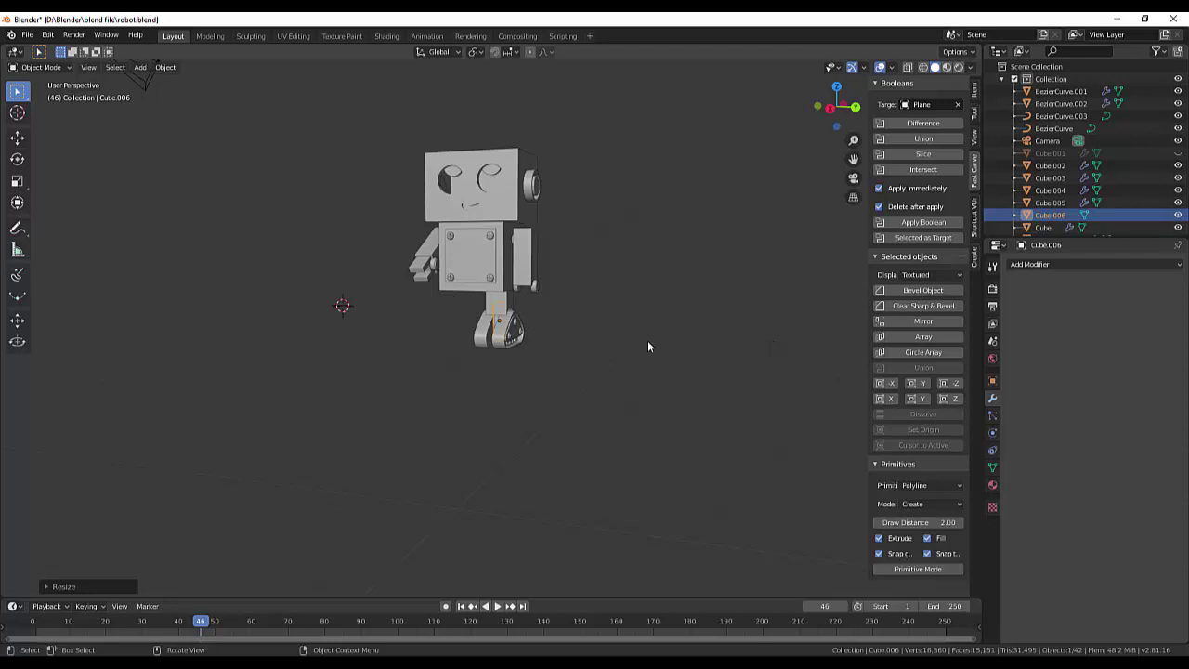
mouse_move(648, 345)
middle_mouse_down()
mouse_move(702, 323)
mouse_move(666, 338)
middle_mouse_up()
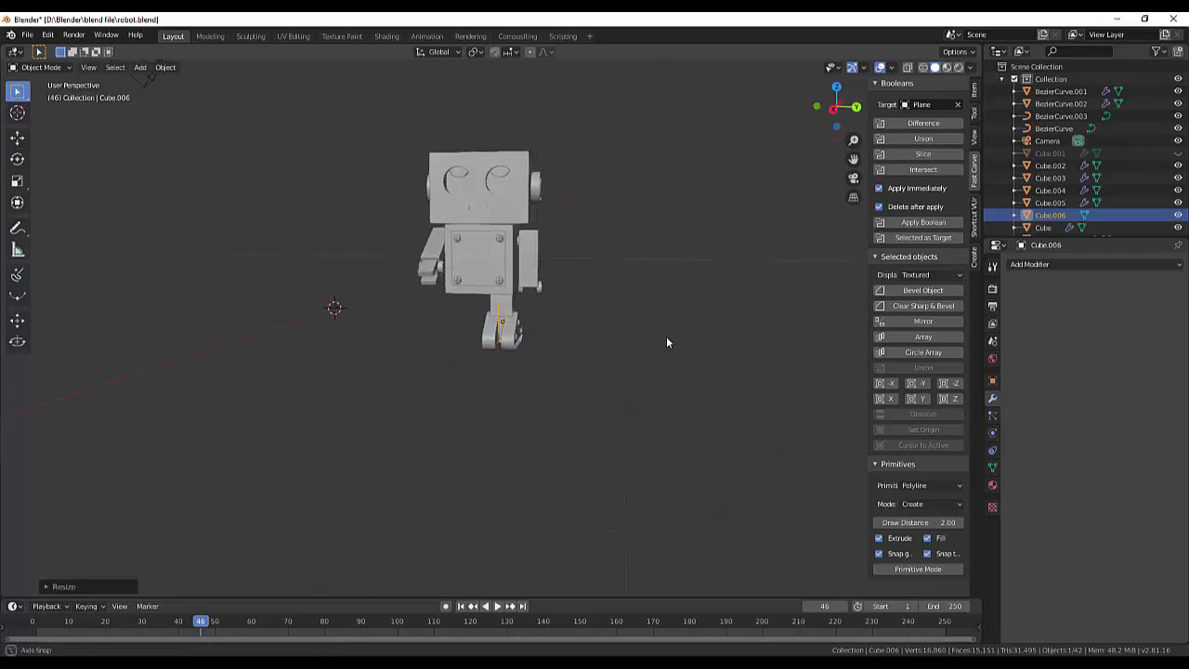
Select the torso 'telo' and hide it.
left_click(500, 296)
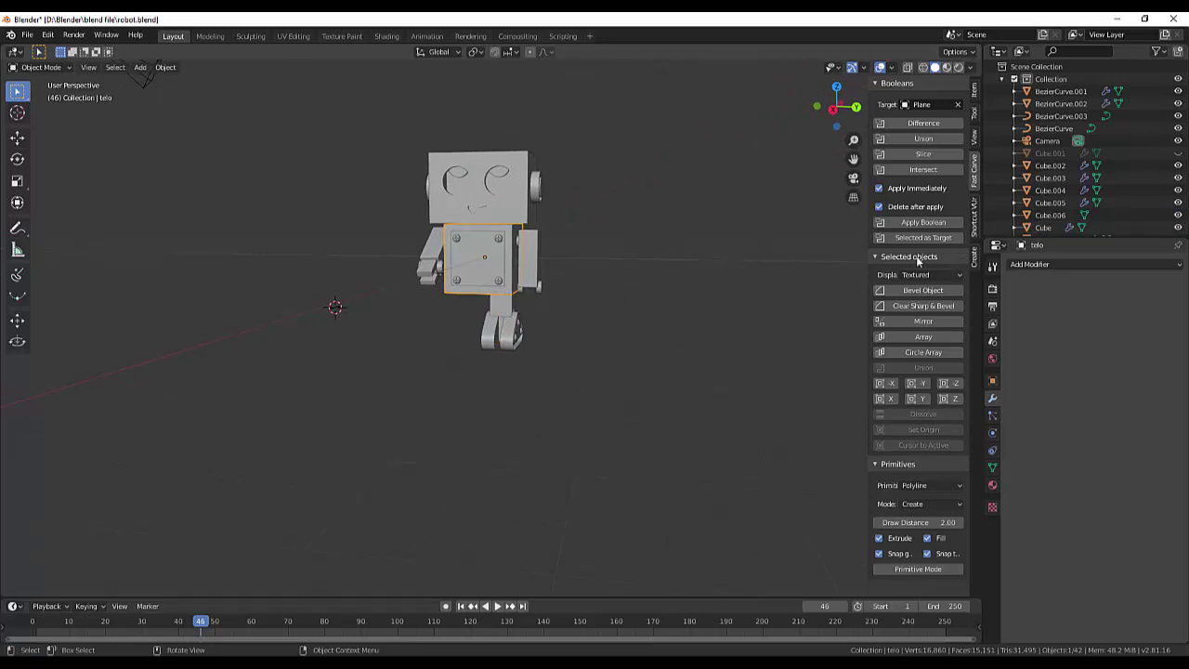
scroll(1139, 167, "down", 3)
scroll(1132, 167, "down", 2)
scroll(1132, 167, "down", 3)
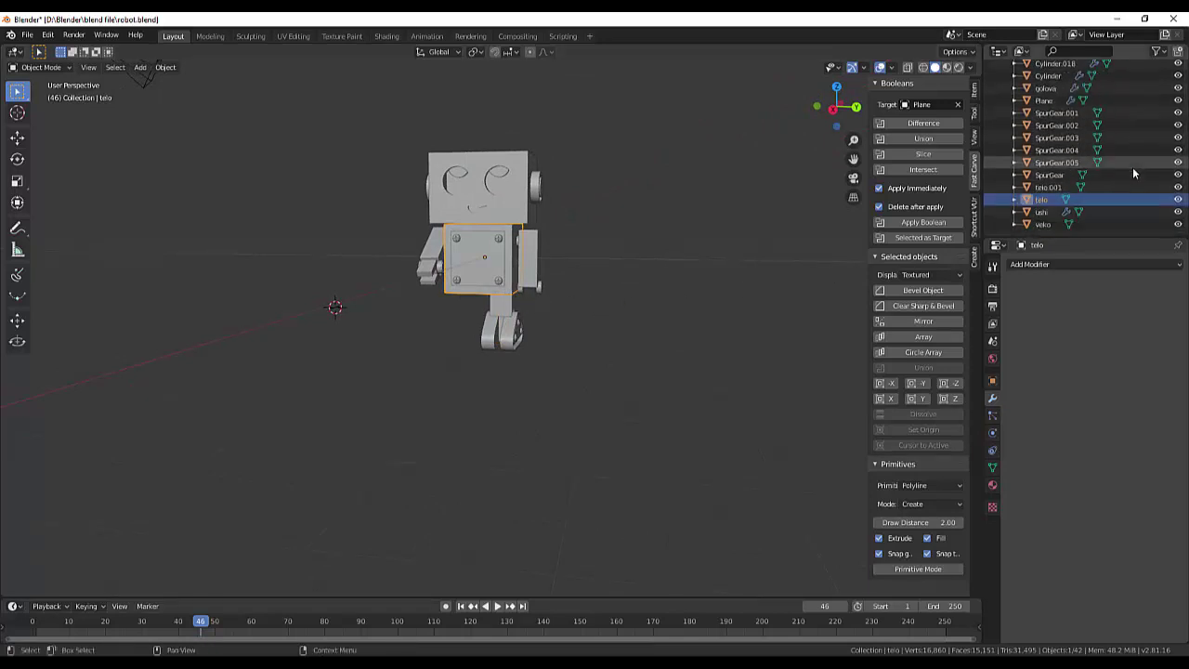
key("h")
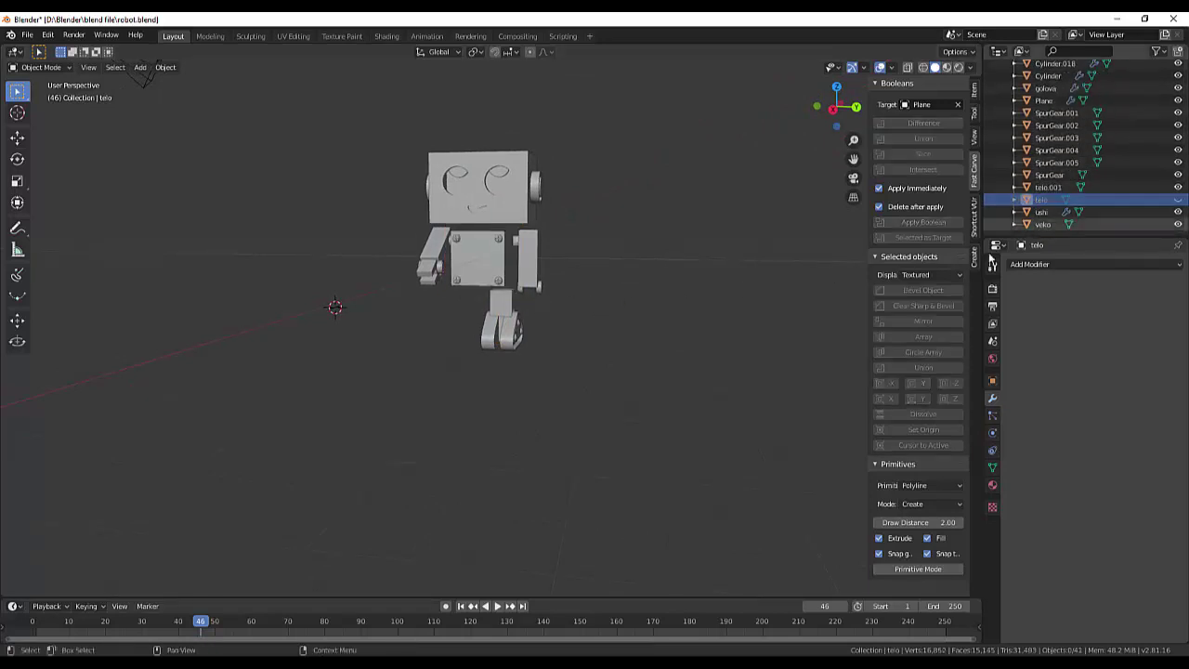
Box-select the robot's leg parts from a front-facing angle.
middle_click_drag(561, 331, 597, 283)
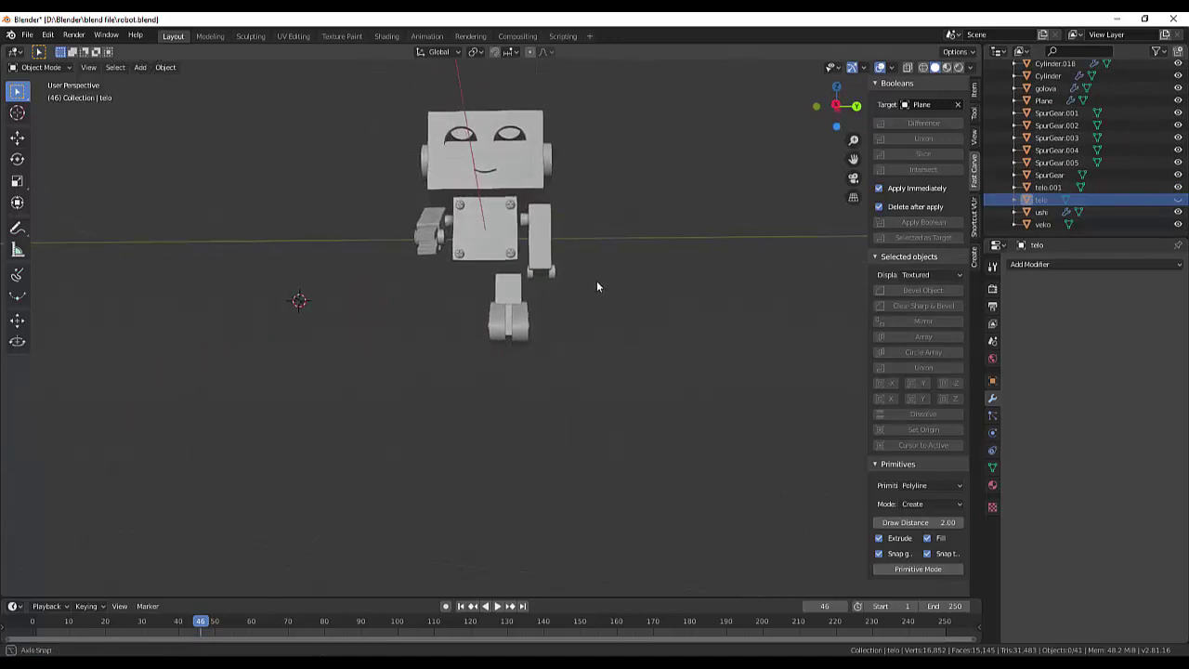
middle_click_drag(597, 278, 551, 265)
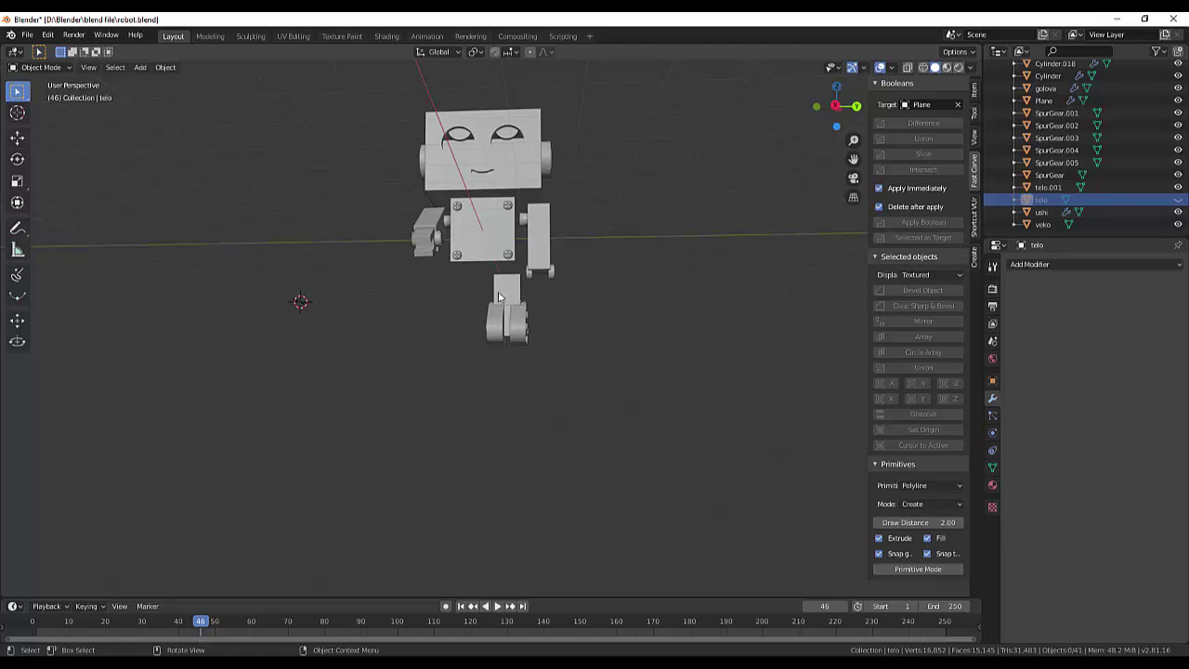
left_click_drag(474, 272, 529, 387)
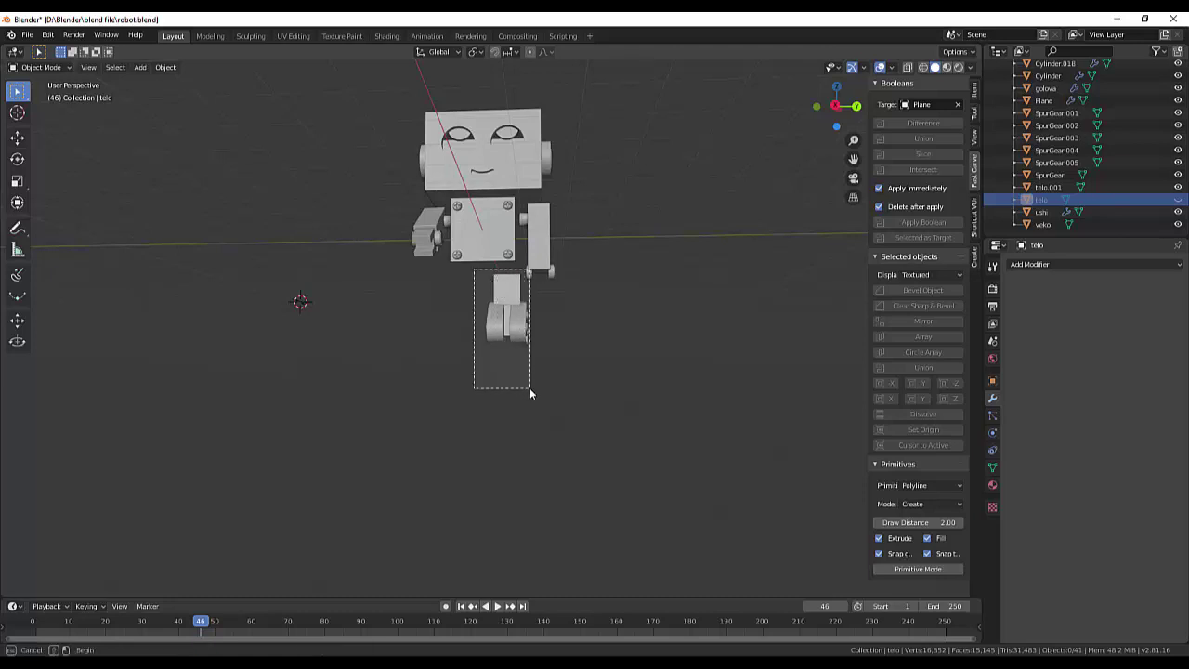
left_click(600, 378)
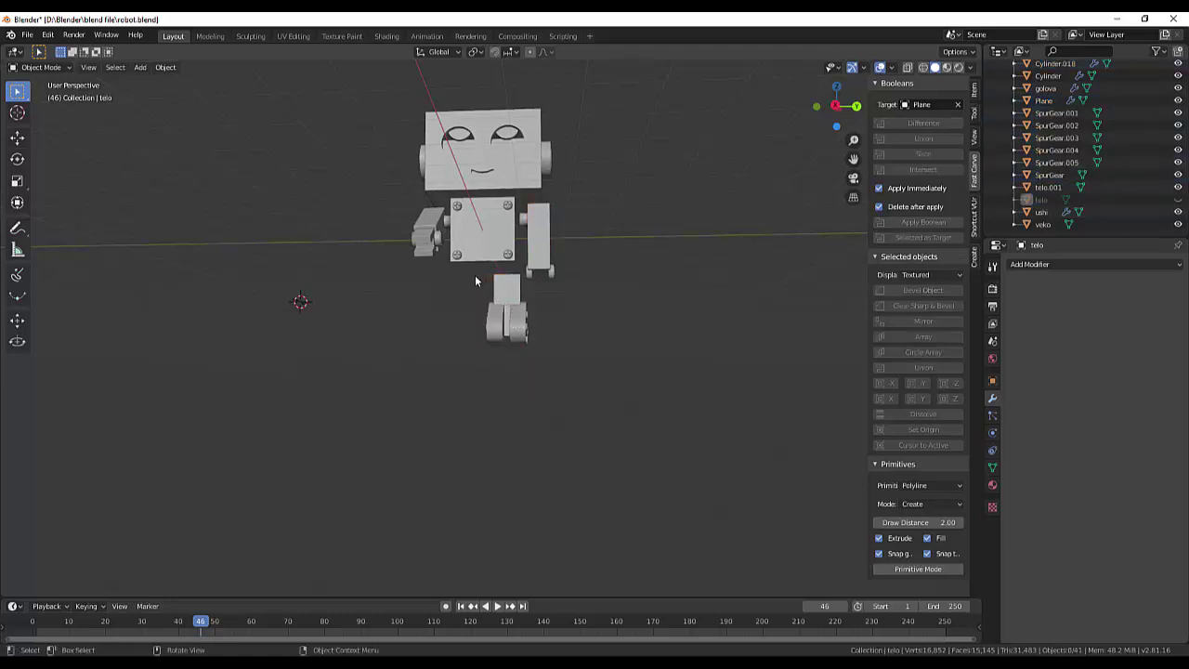
left_click_drag(476, 275, 546, 371)
left_click(414, 327)
left_click_drag(455, 287, 572, 393)
mouse_move(633, 351)
middle_mouse_down()
mouse_move(494, 377)
mouse_move(388, 360)
mouse_move(346, 369)
mouse_move(655, 368)
middle_mouse_up()
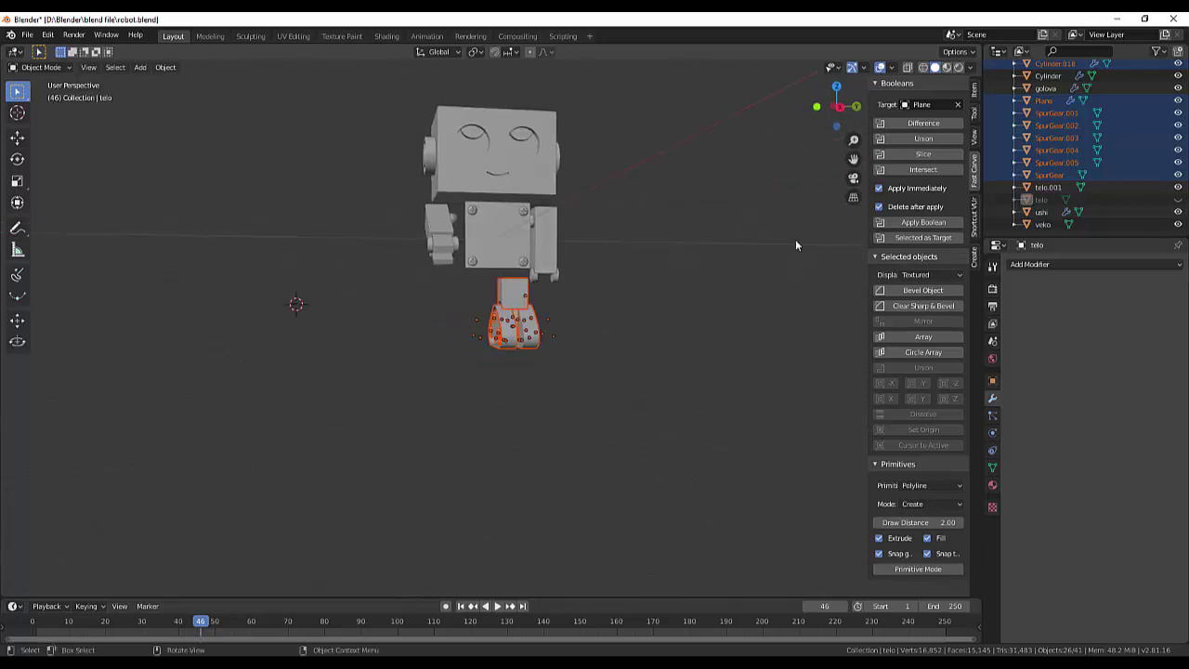
Turn on X-ray, clear the selection, and box-select all leg parts in right view.
left_click(908, 67)
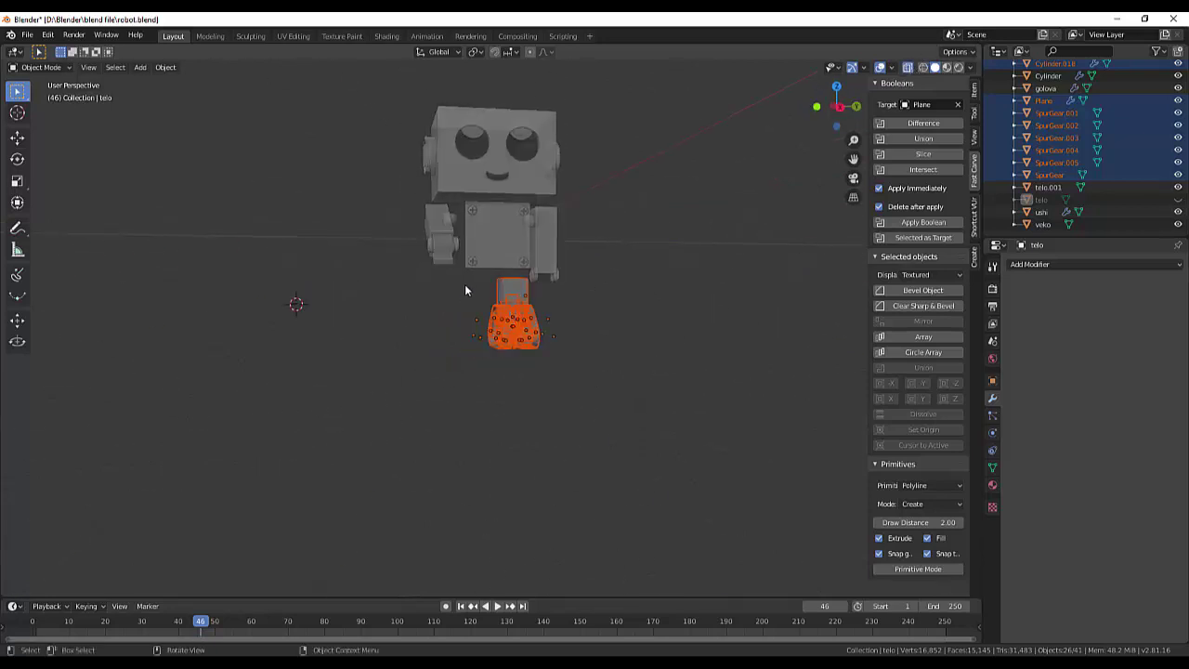
left_click(613, 399)
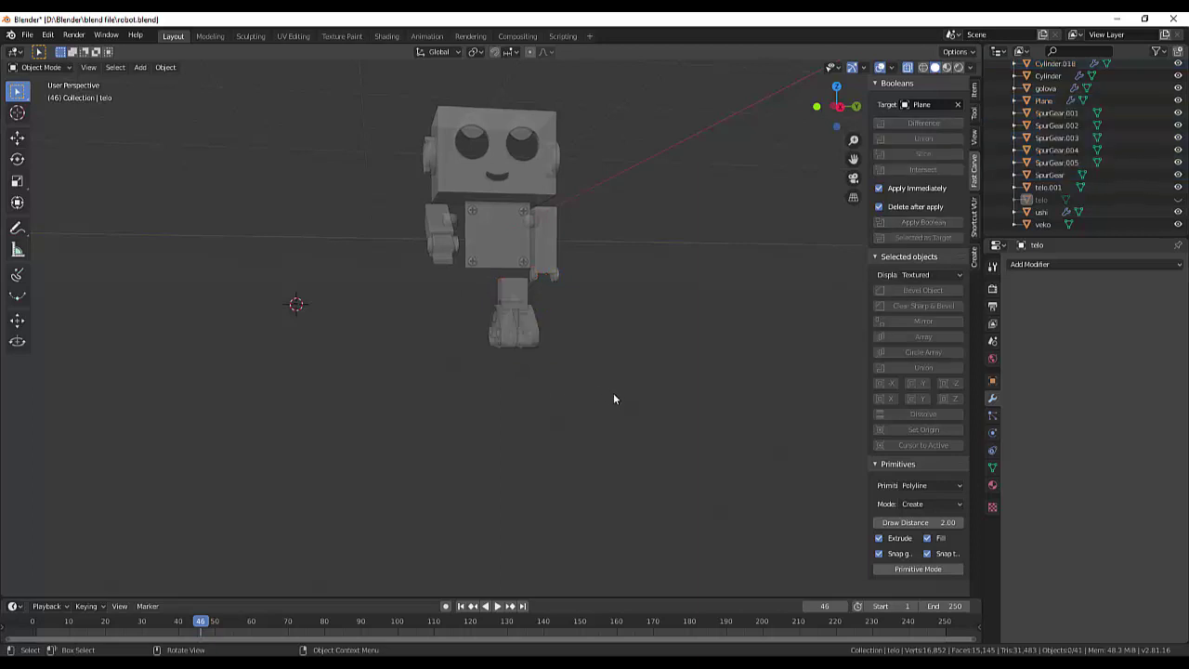
key("KP_1")
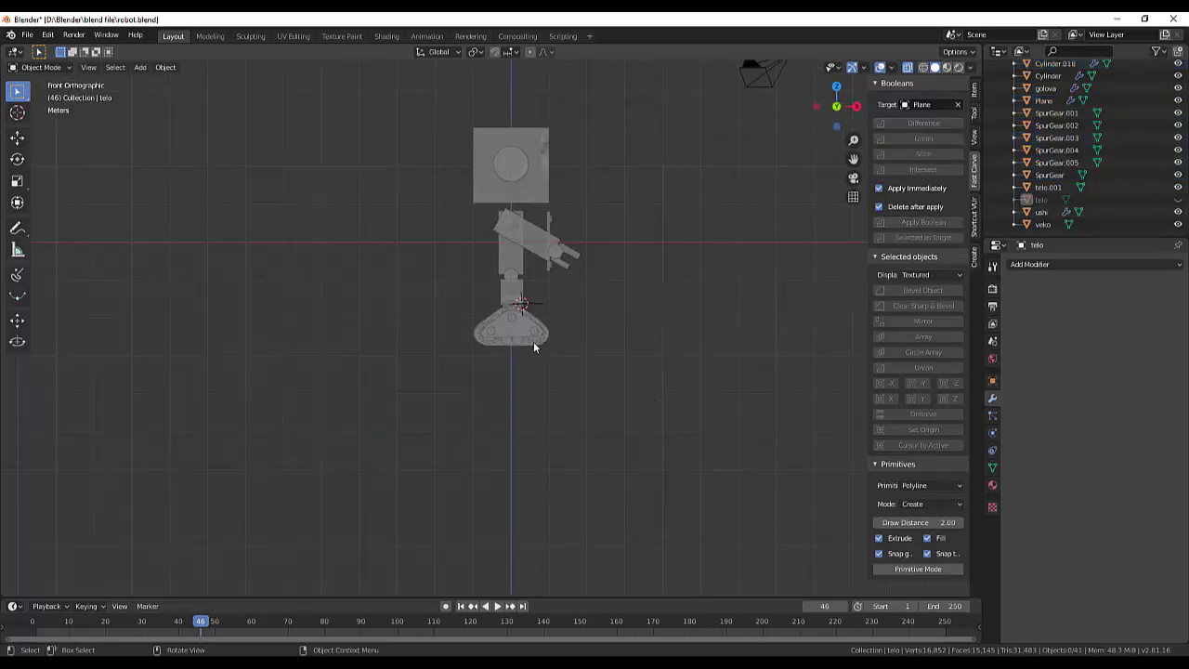
middle_click_drag(533, 341, 524, 334)
key("KP_3")
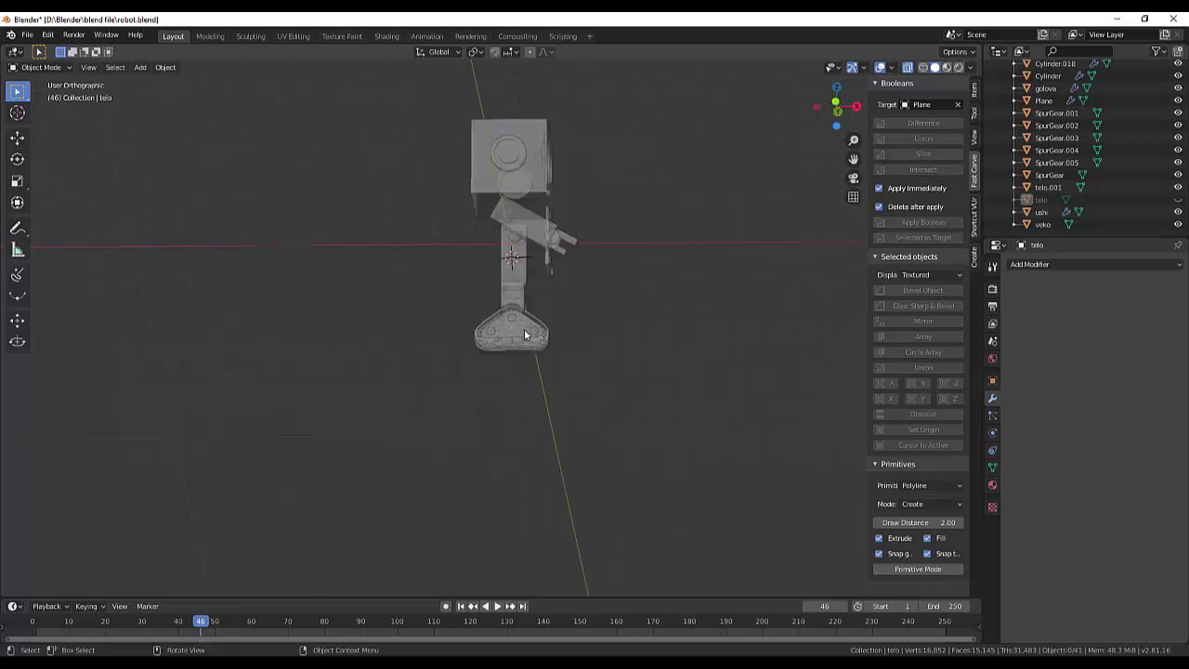
left_click_drag(481, 276, 524, 381)
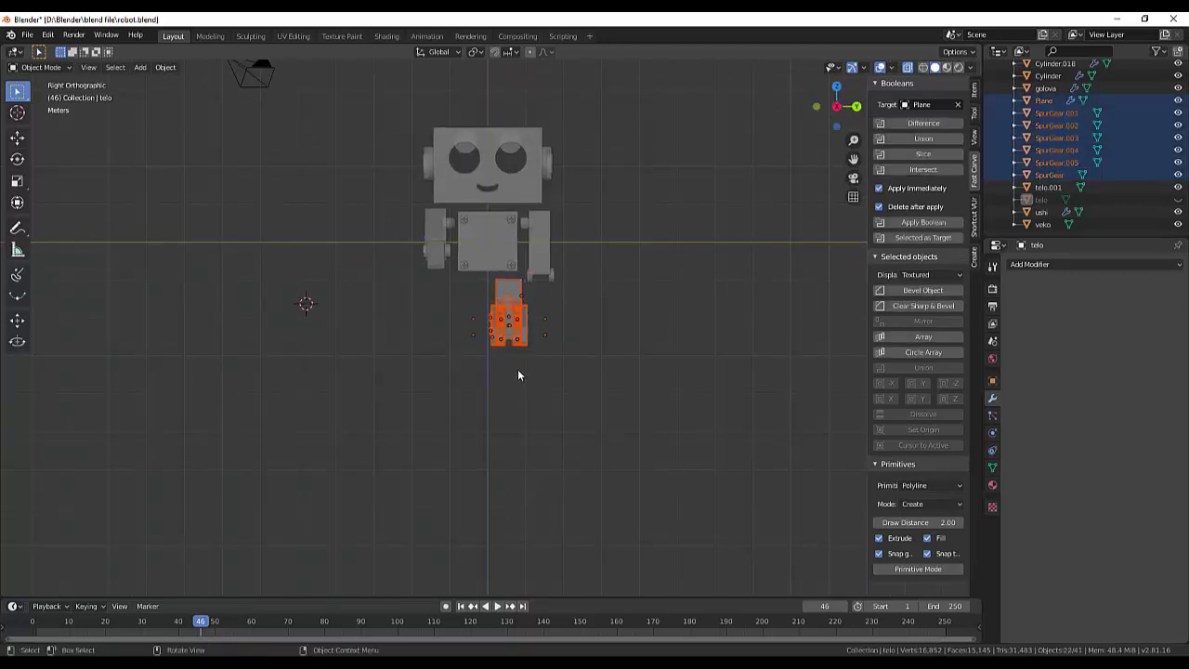
left_click_drag(478, 288, 543, 385)
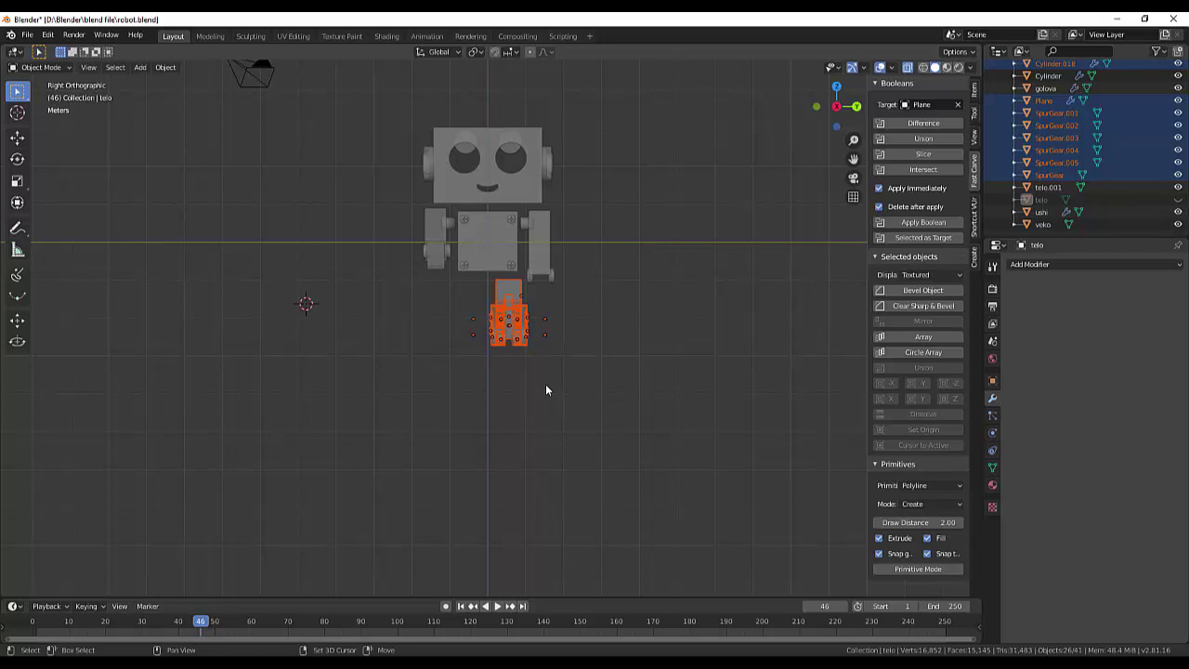
Duplicate the leg-and-track set and shift the copy about 0.13 m along Y.
key("shift+d")
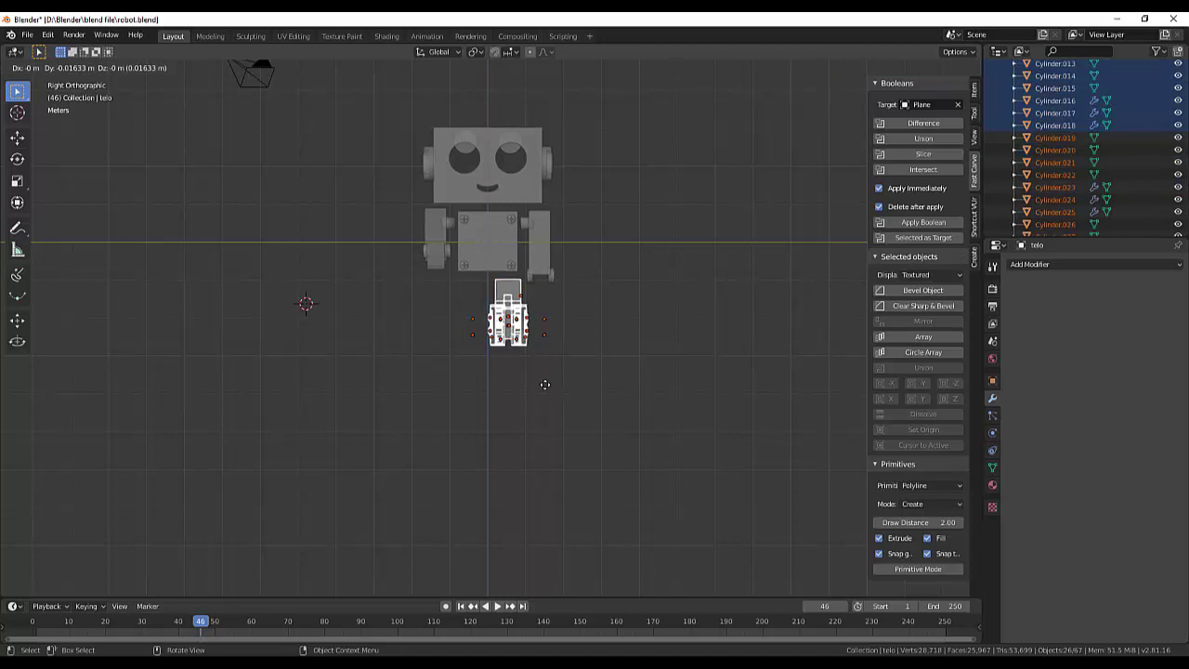
key("y")
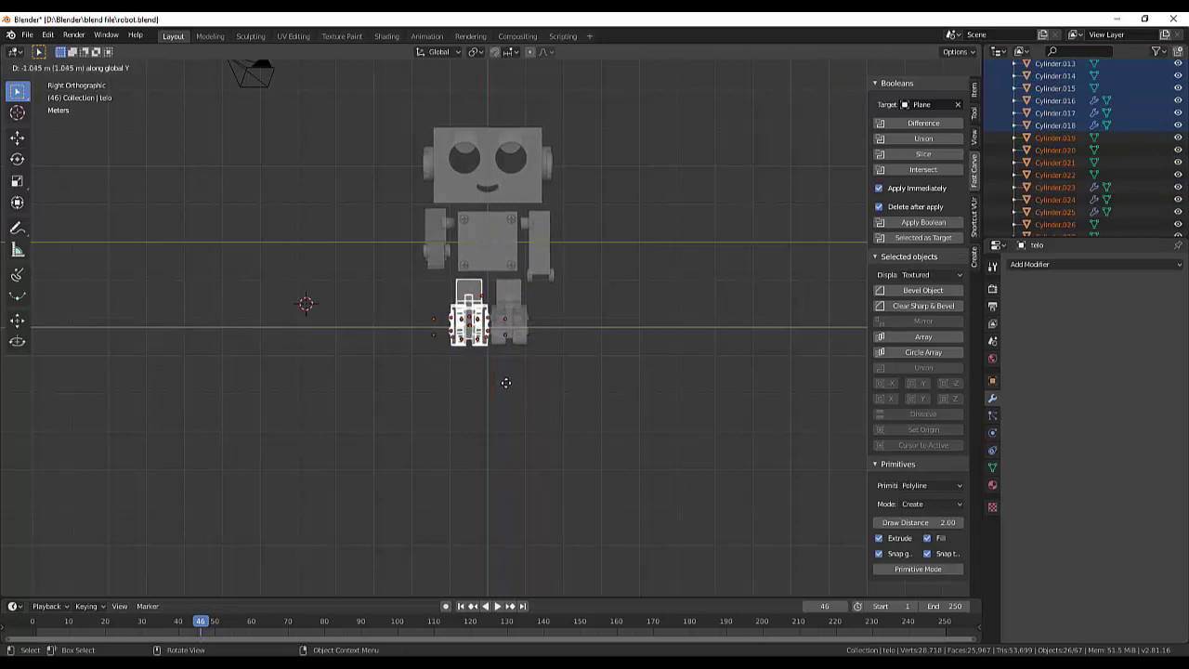
left_click(506, 383)
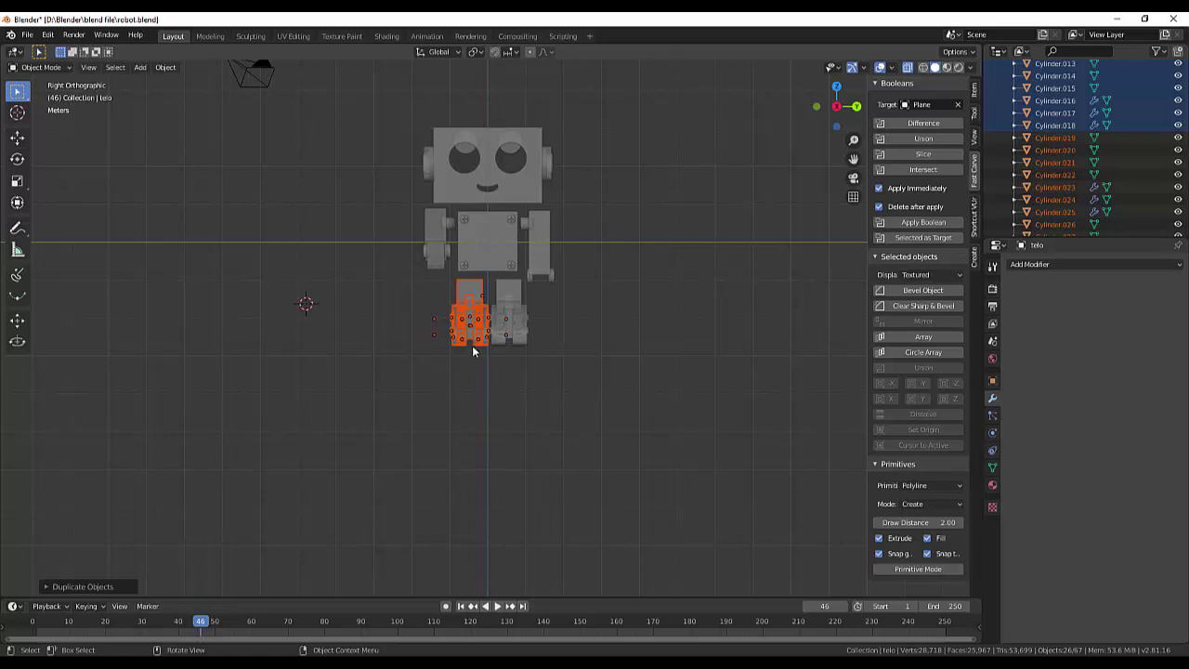
key("shift+d")
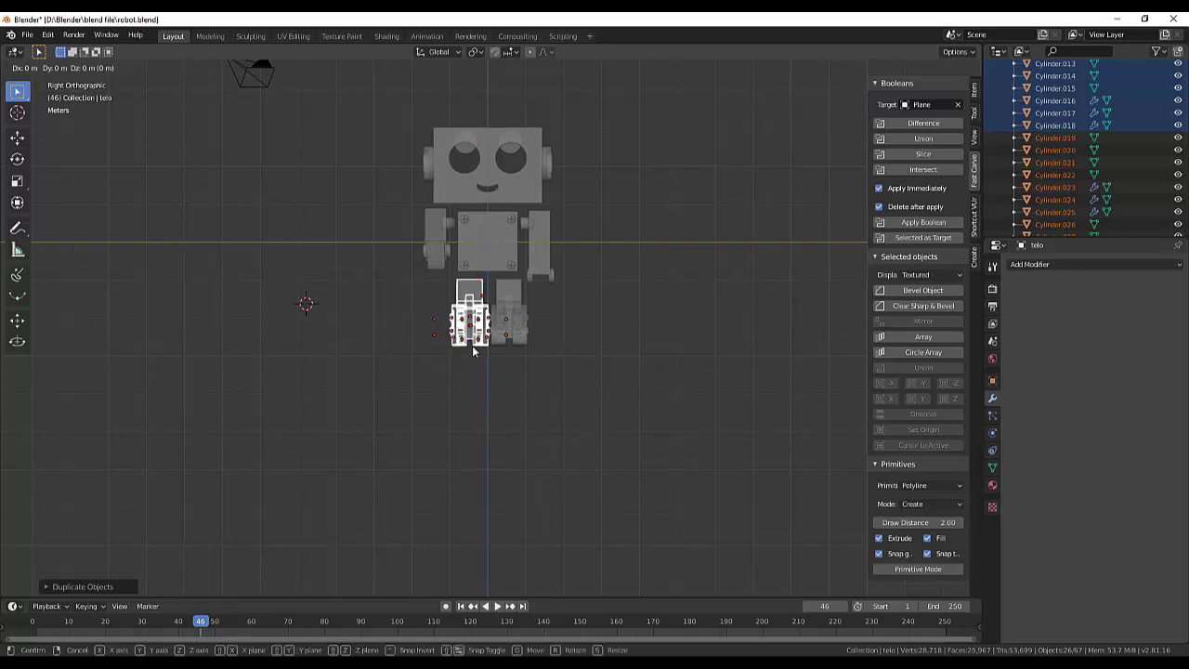
key("y")
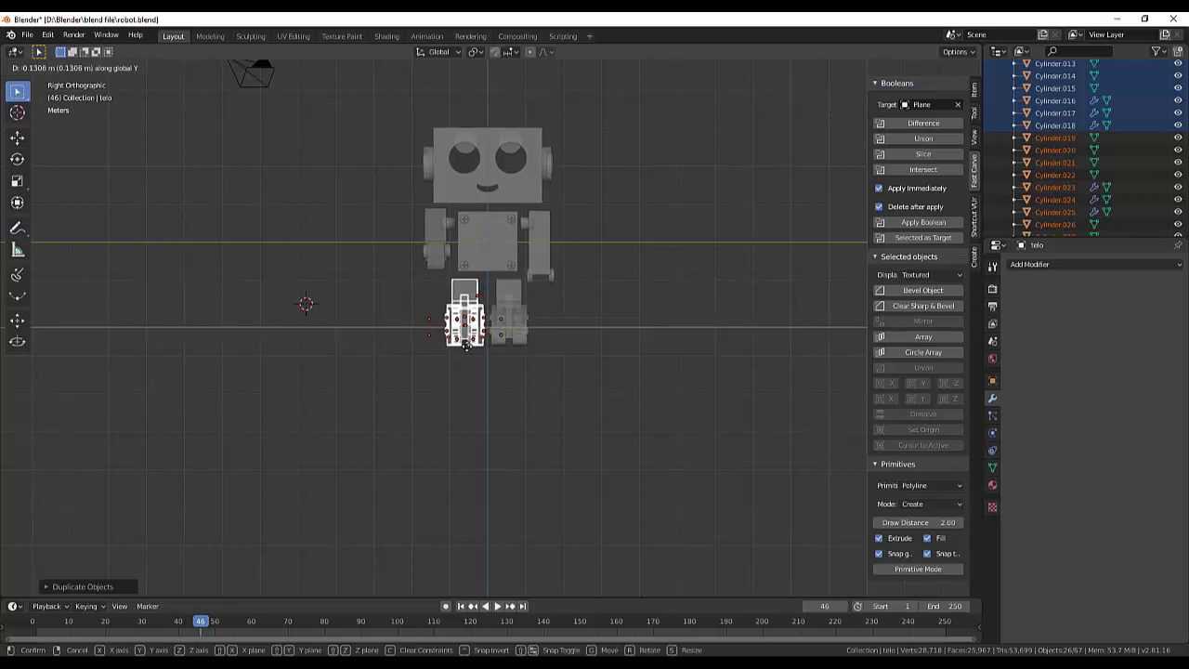
left_click(467, 346)
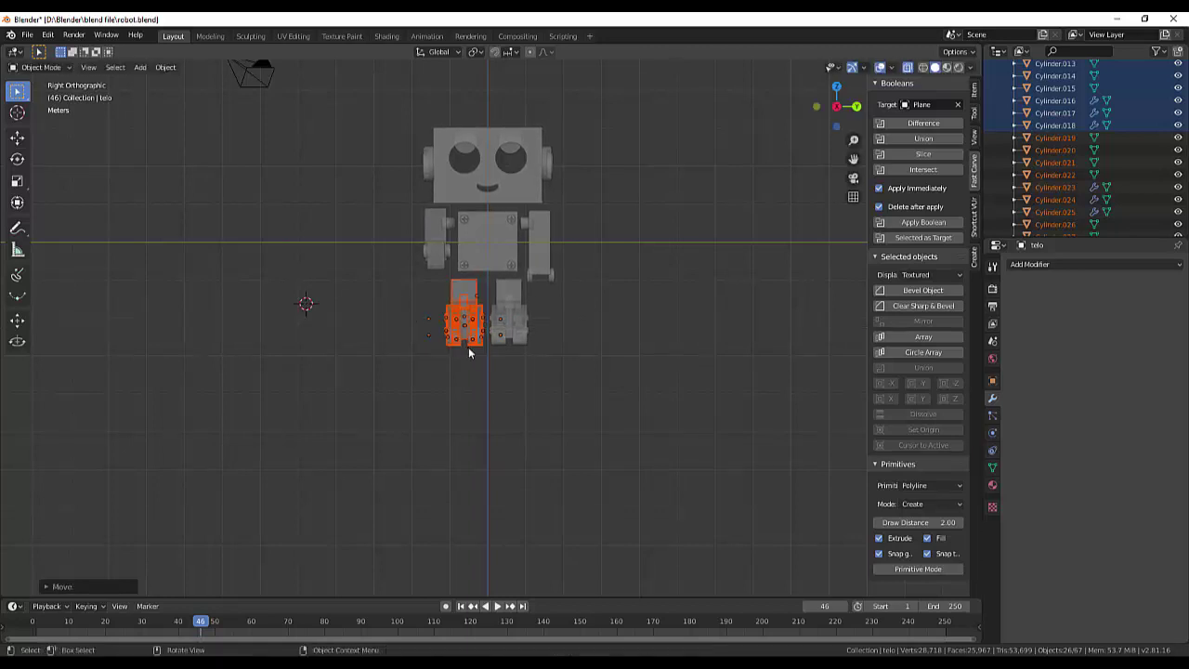
Unhide the torso 'telo' in the outliner and deselect everything.
scroll(1101, 167, "down", 3)
scroll(1096, 179, "down", 2)
scroll(1096, 181, "down", 3)
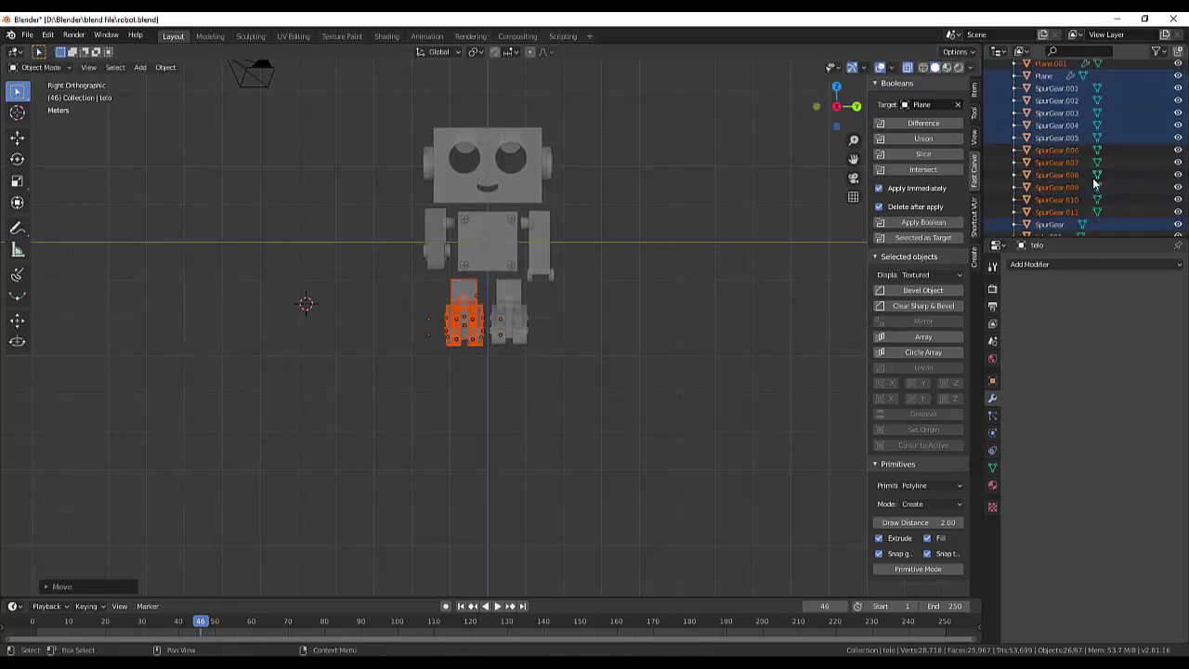
scroll(1095, 186, "down", 2)
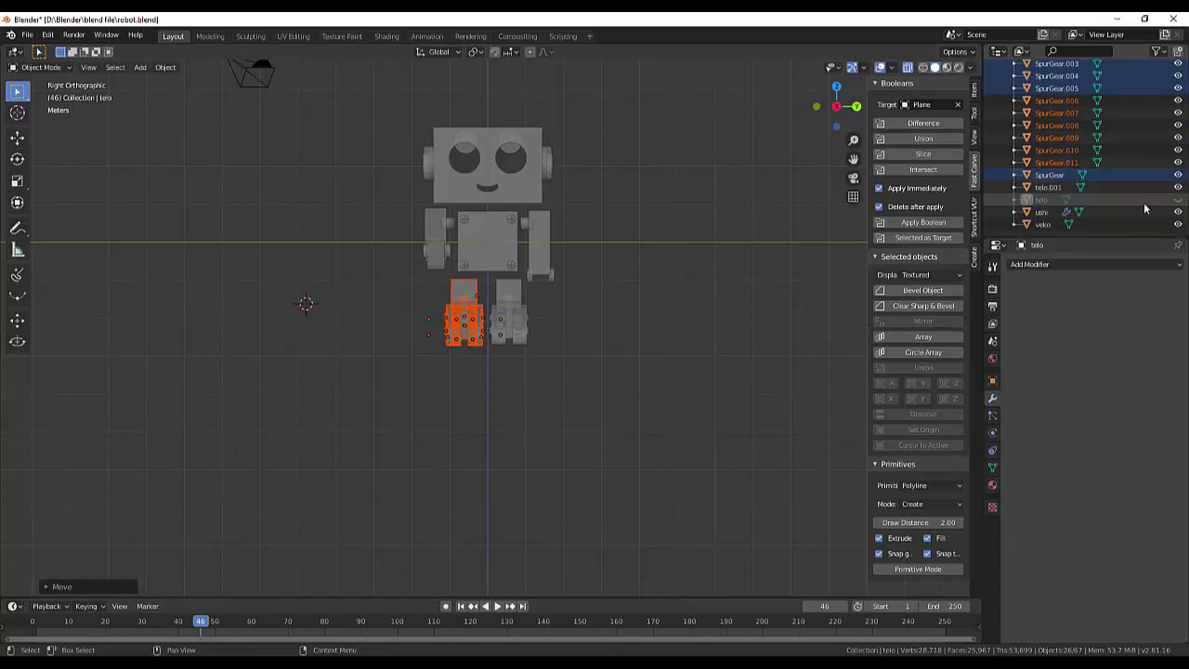
left_click(1178, 200)
left_click(602, 298)
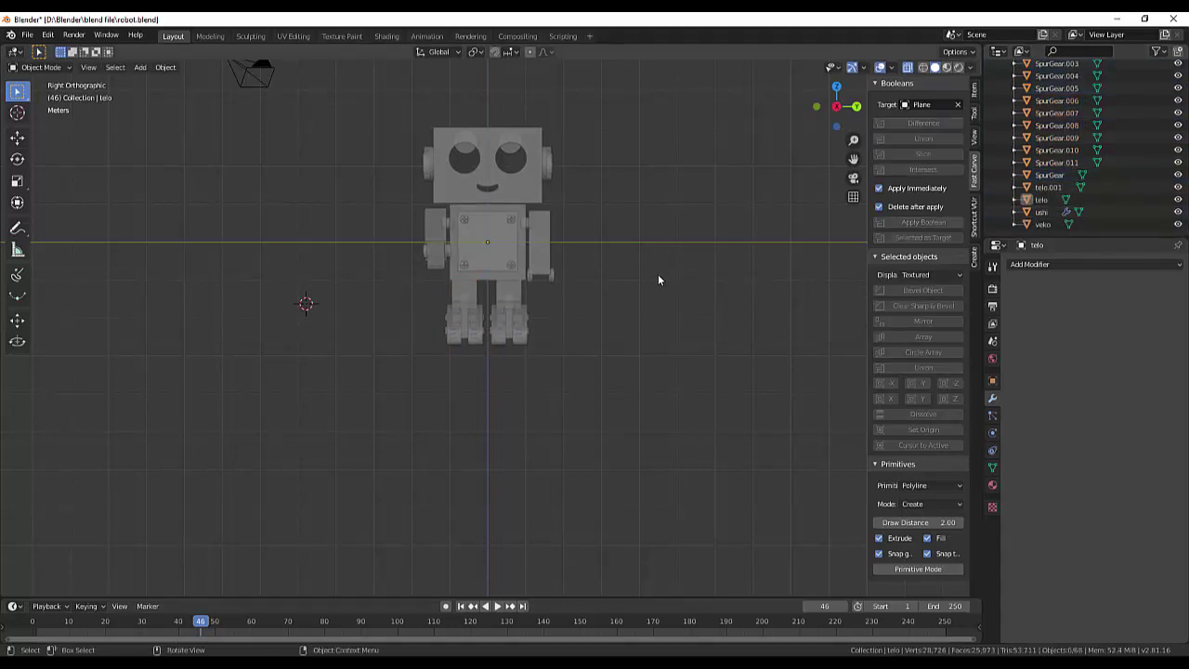
Return to solid shading with X-ray off and view the two-legged robot at an angle.
mouse_move(664, 260)
middle_mouse_down()
mouse_move(666, 204)
mouse_move(698, 212)
mouse_move(754, 257)
mouse_move(749, 345)
mouse_move(571, 287)
mouse_move(656, 288)
middle_mouse_up()
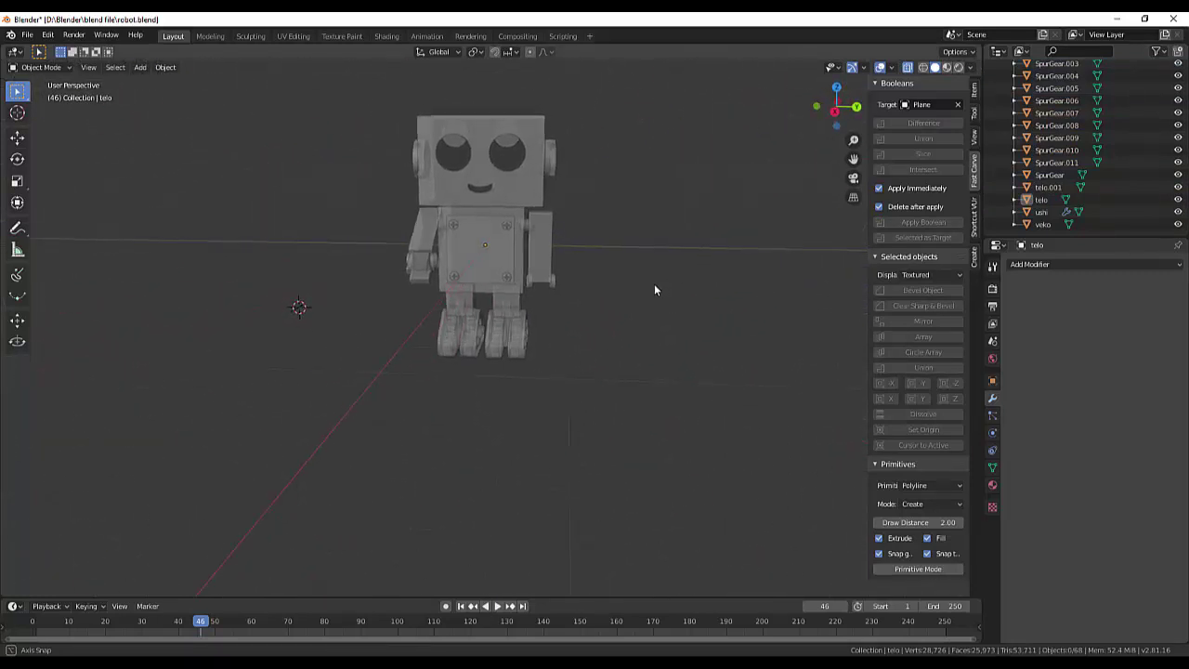
scroll(637, 322, "up", 3)
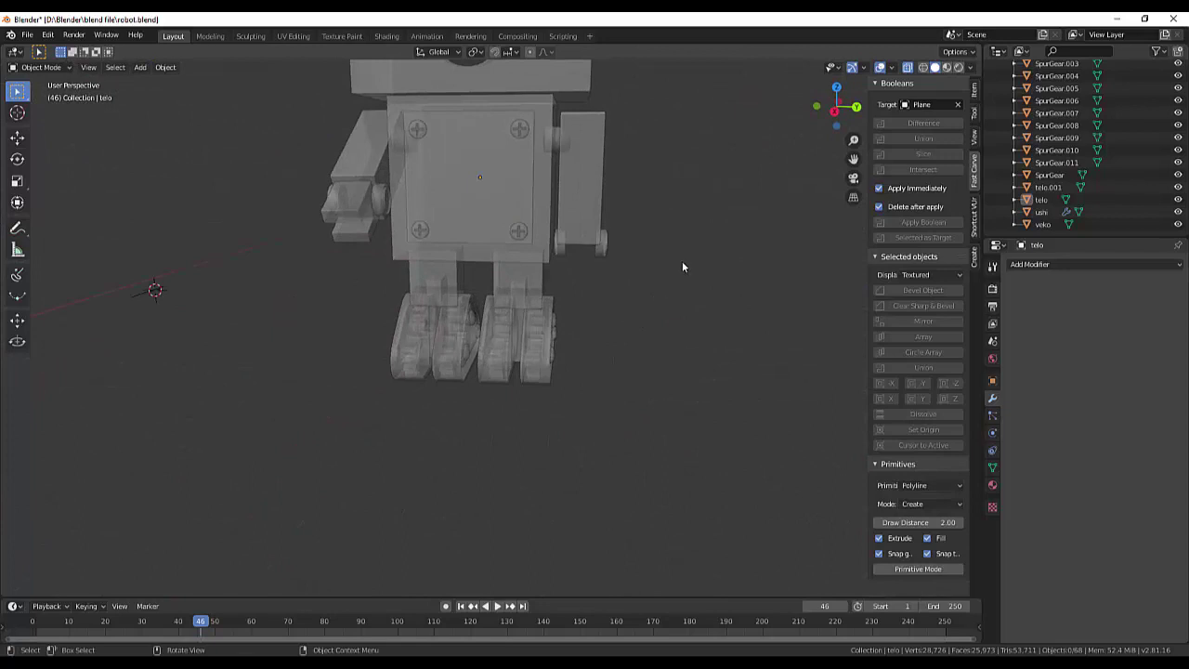
left_click(923, 67)
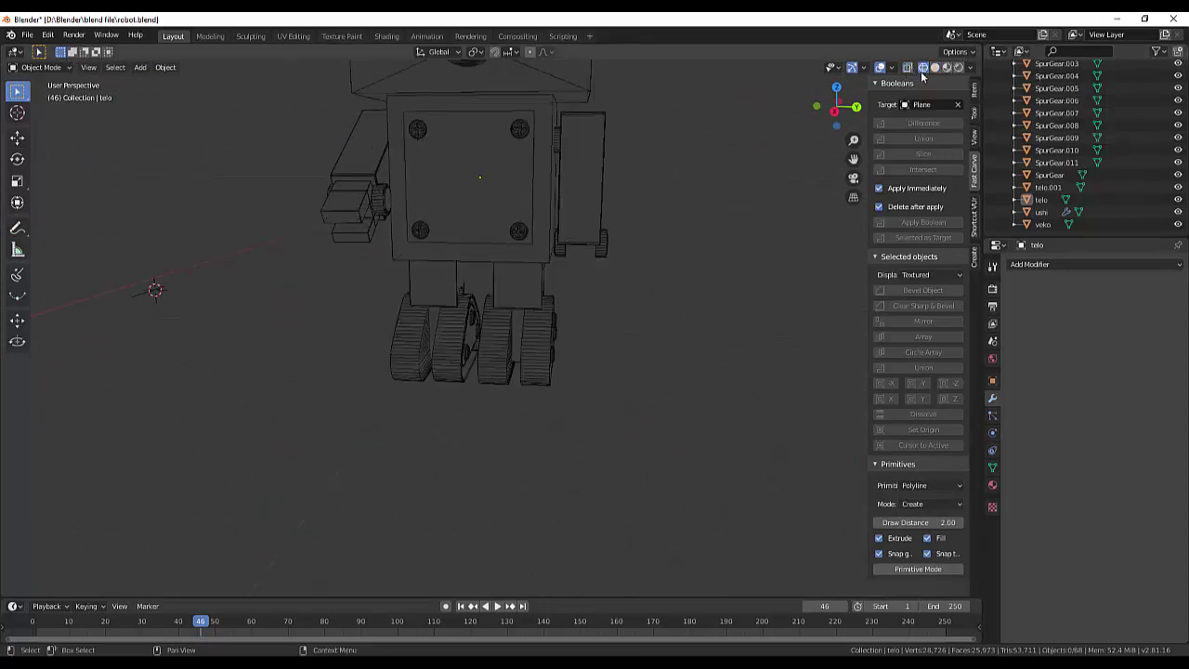
left_click(935, 67)
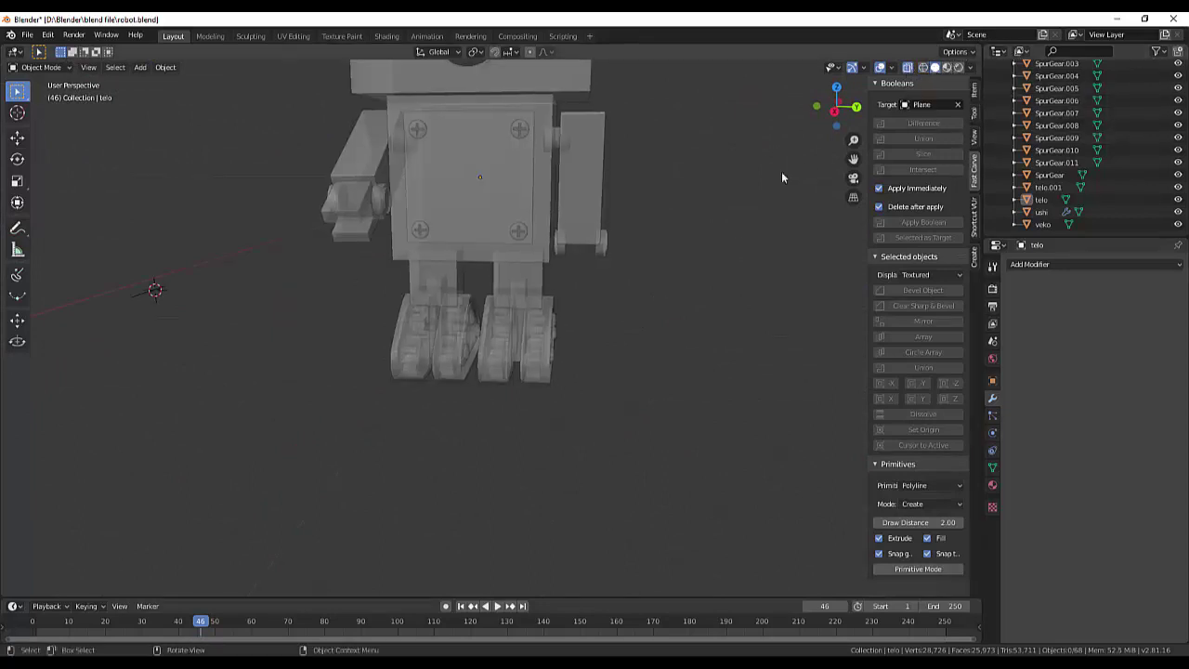
left_click(909, 70)
mouse_move(714, 192)
middle_mouse_down()
mouse_move(732, 209)
mouse_move(828, 173)
mouse_move(91, 162)
mouse_move(160, 161)
mouse_move(175, 178)
mouse_move(74, 230)
mouse_move(846, 191)
mouse_move(701, 179)
mouse_move(648, 216)
mouse_move(649, 183)
mouse_move(654, 326)
mouse_move(669, 281)
middle_mouse_up()
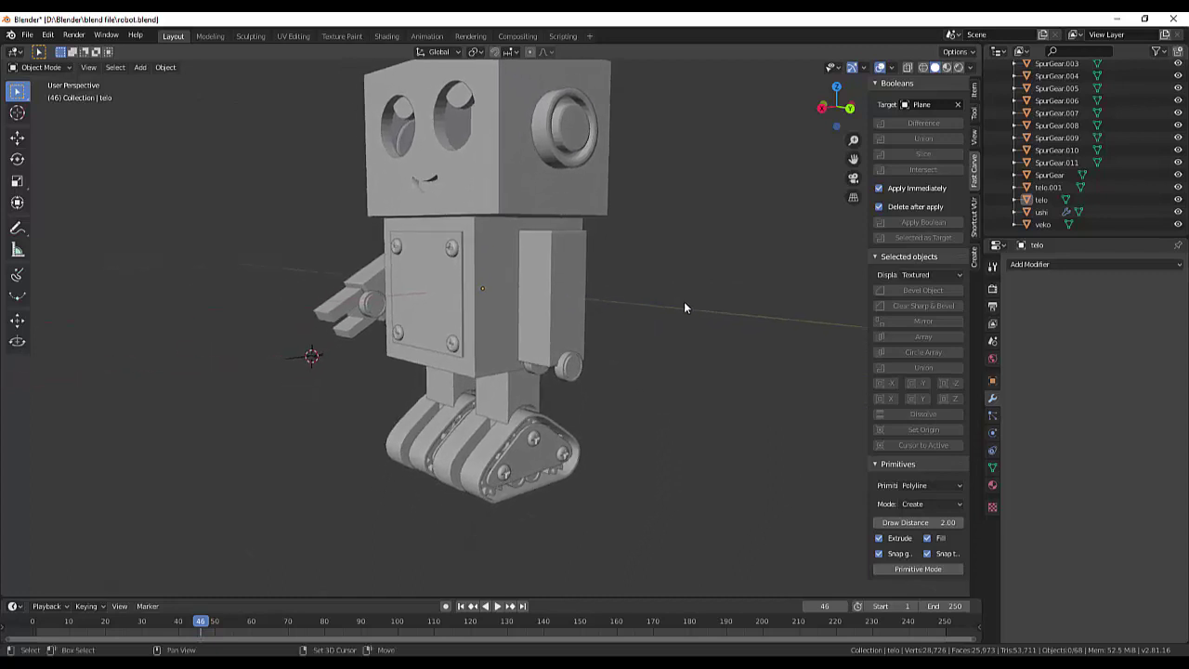
Make Cube.001 visible from the outliner so the robot's second arm appears.
scroll(1078, 130, "up", 3)
scroll(1078, 125, "up", 3)
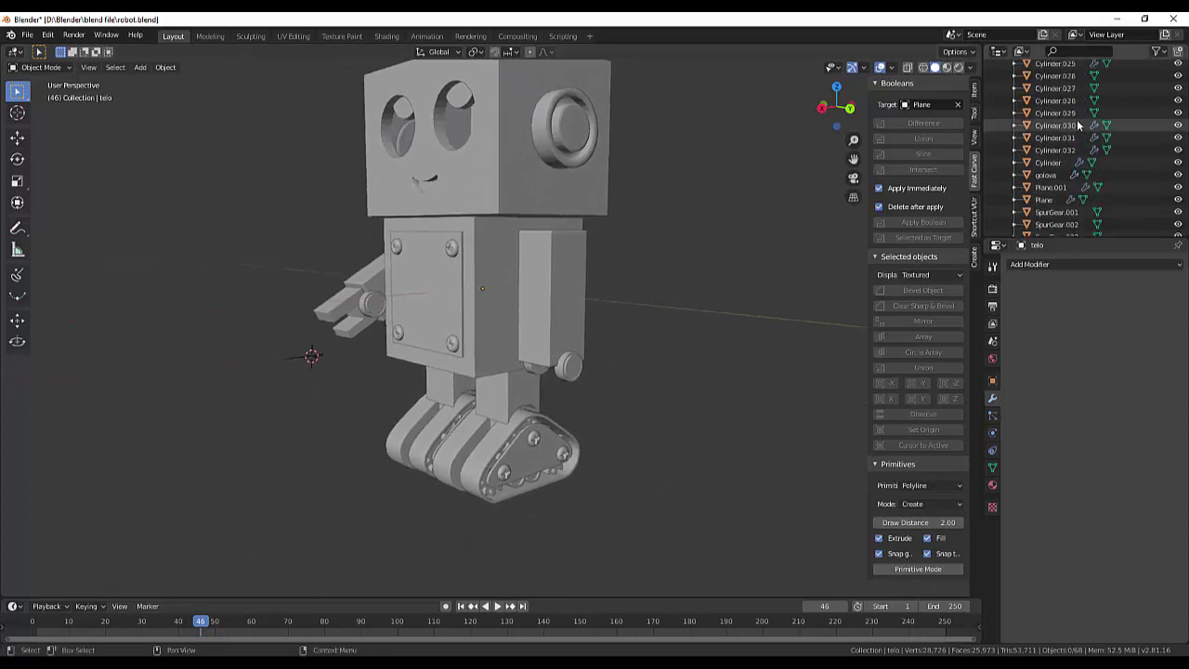
scroll(1078, 125, "up", 3)
scroll(1080, 119, "up", 3)
scroll(1082, 113, "up", 3)
scroll(1084, 110, "up", 5)
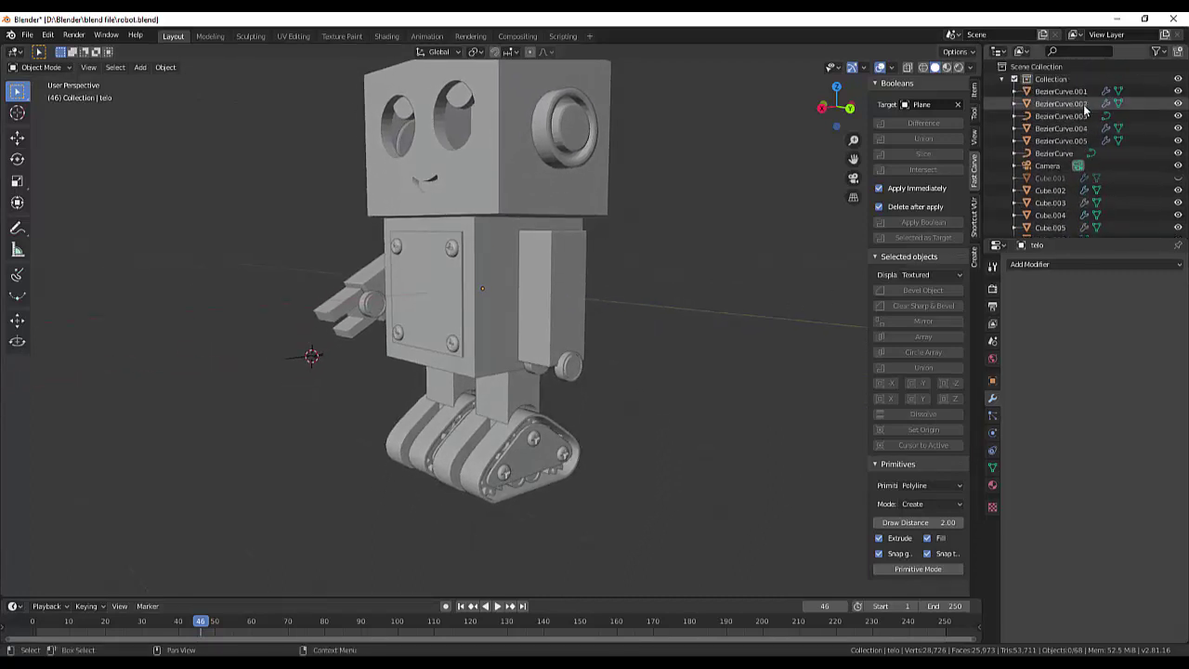
scroll(1085, 109, "down", 5)
scroll(1083, 121, "down", 5)
scroll(1082, 140, "down", 5)
scroll(1082, 158, "down", 5)
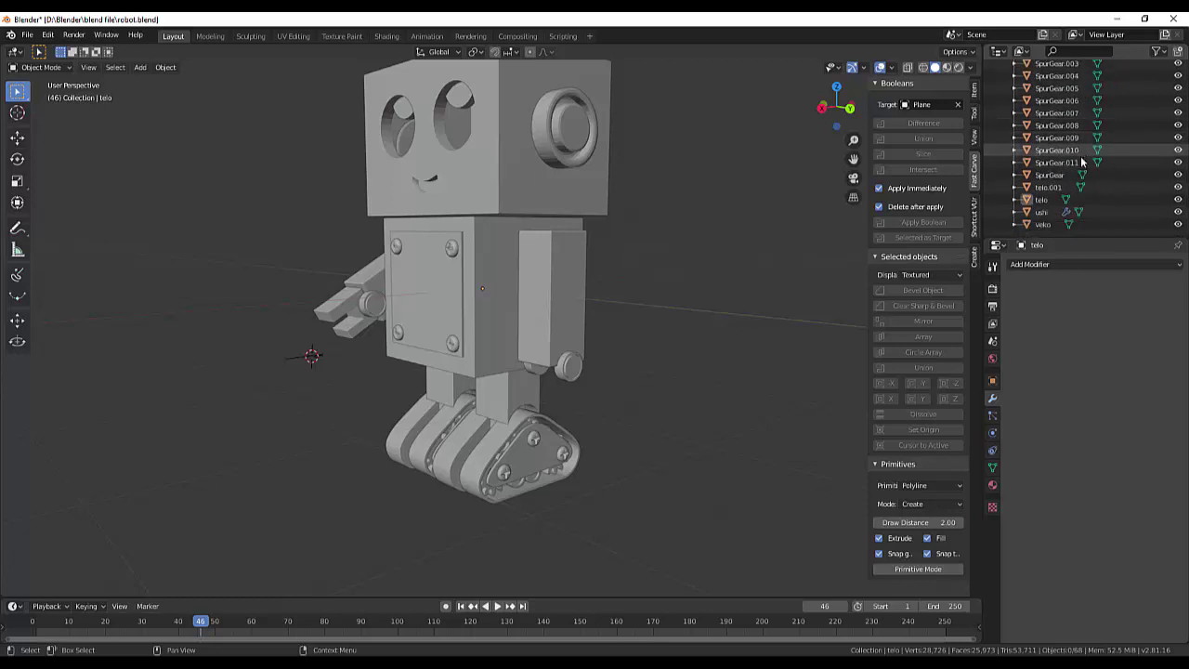
scroll(1137, 175, "up", 2)
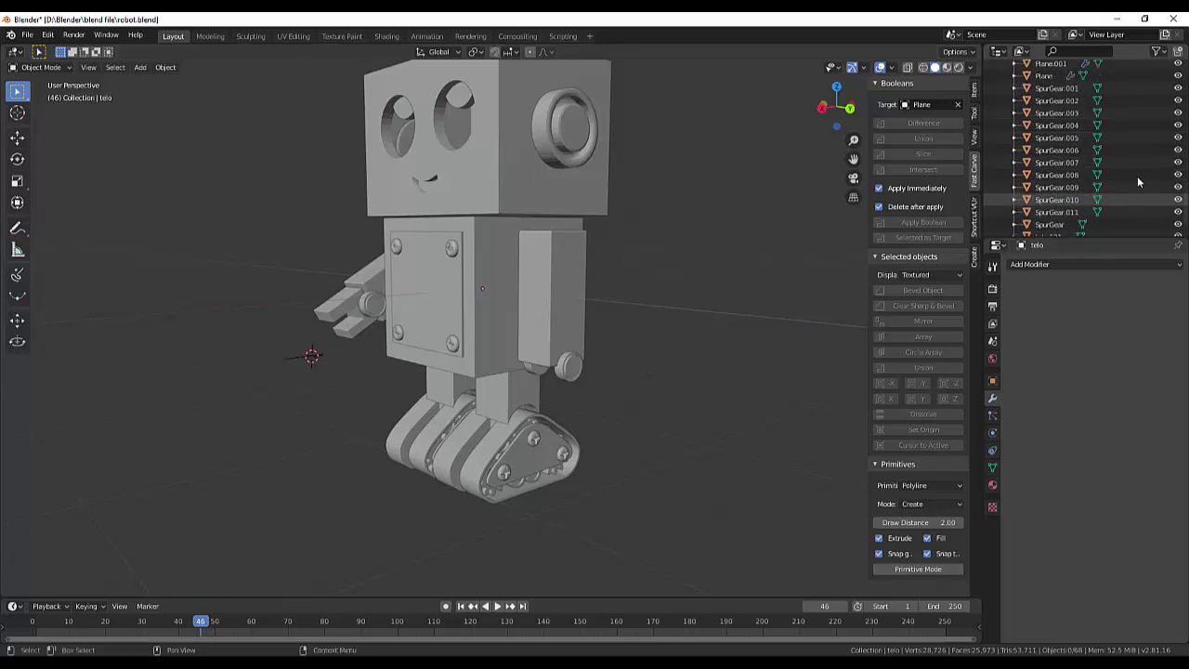
scroll(1137, 176, "up", 2)
scroll(1137, 175, "up", 2)
scroll(1137, 174, "up", 2)
scroll(1137, 174, "up", 2)
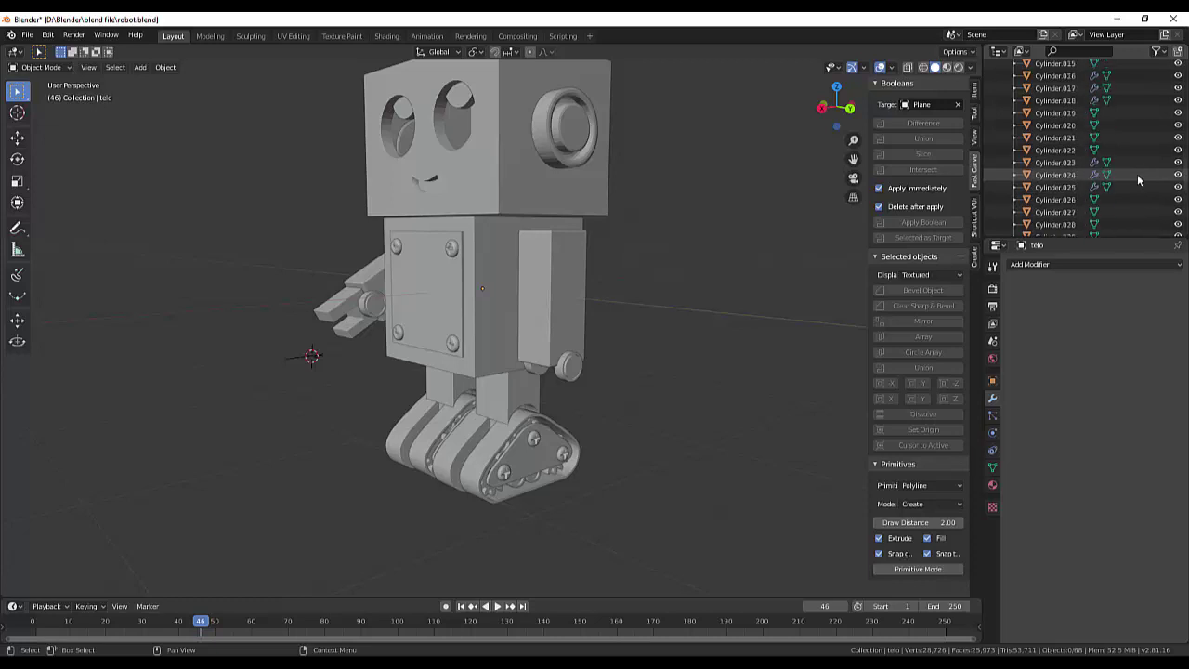
scroll(1137, 173, "up", 3)
scroll(1145, 154, "up", 3)
scroll(1147, 151, "up", 3)
scroll(1148, 150, "up", 3)
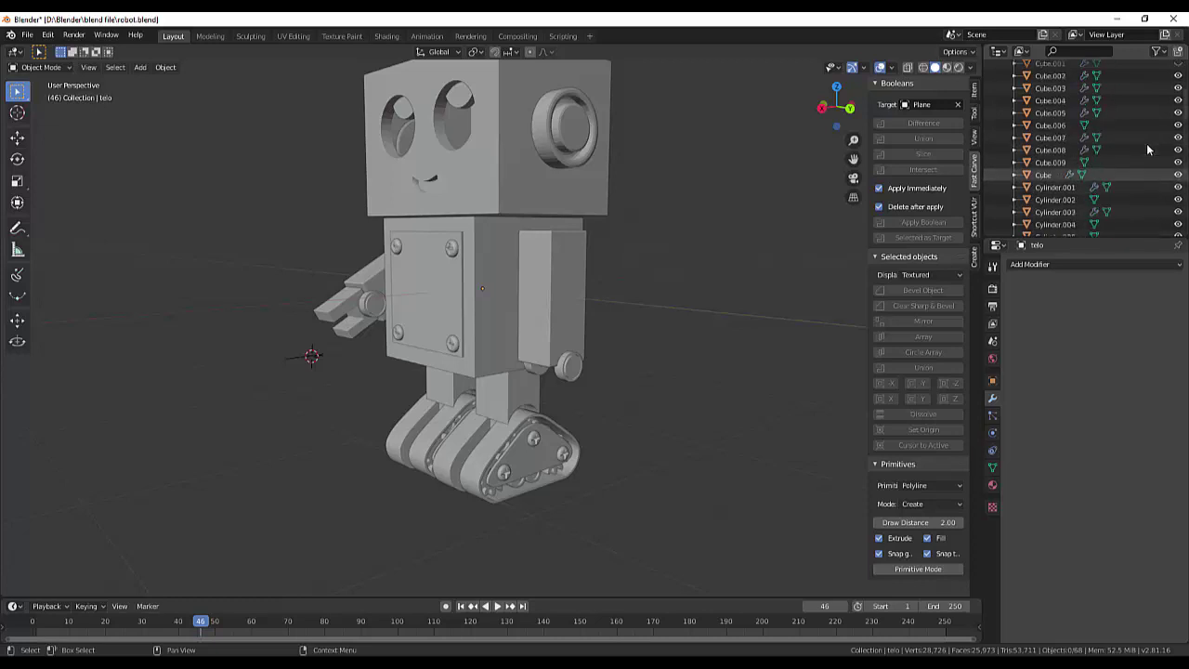
left_click(1178, 63)
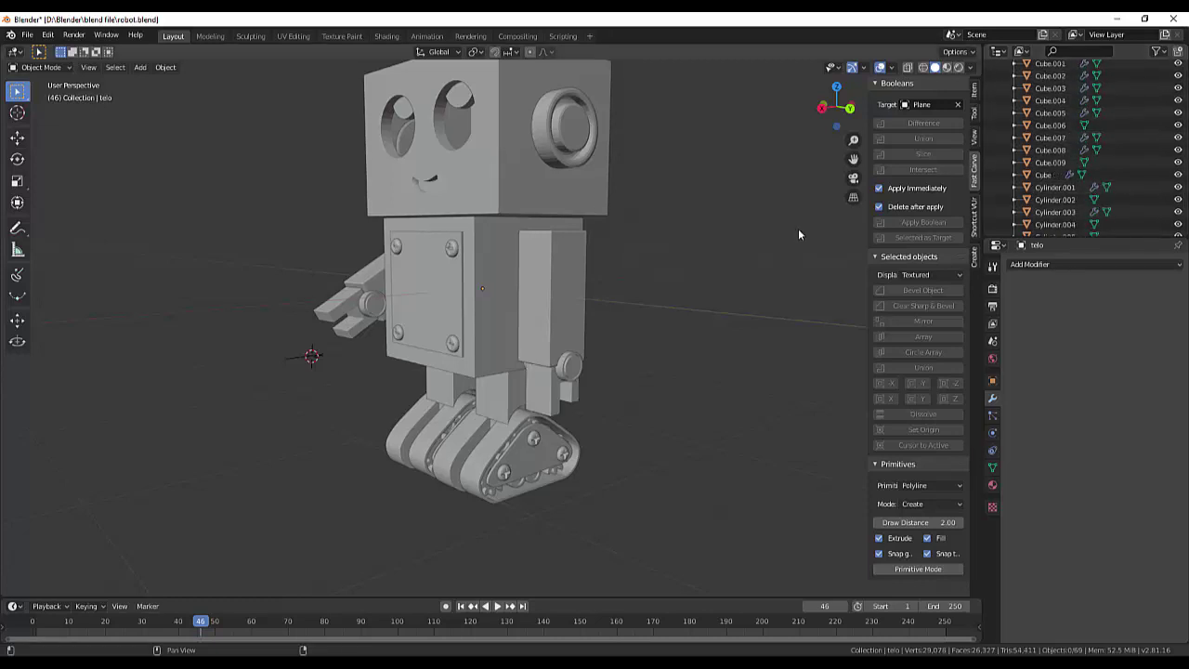
mouse_move(710, 270)
middle_mouse_down()
mouse_move(743, 277)
mouse_move(734, 252)
middle_mouse_up()
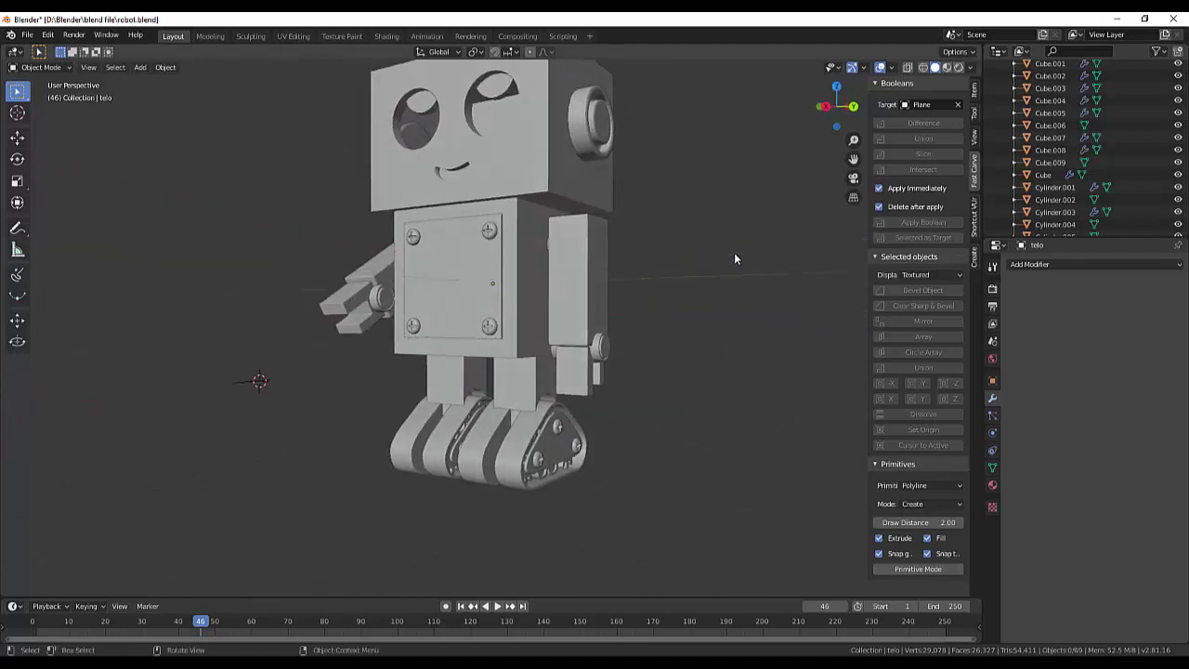
Preview the robot in rendered shading, then bring up the Shift+A Add menu.
left_click(957, 69)
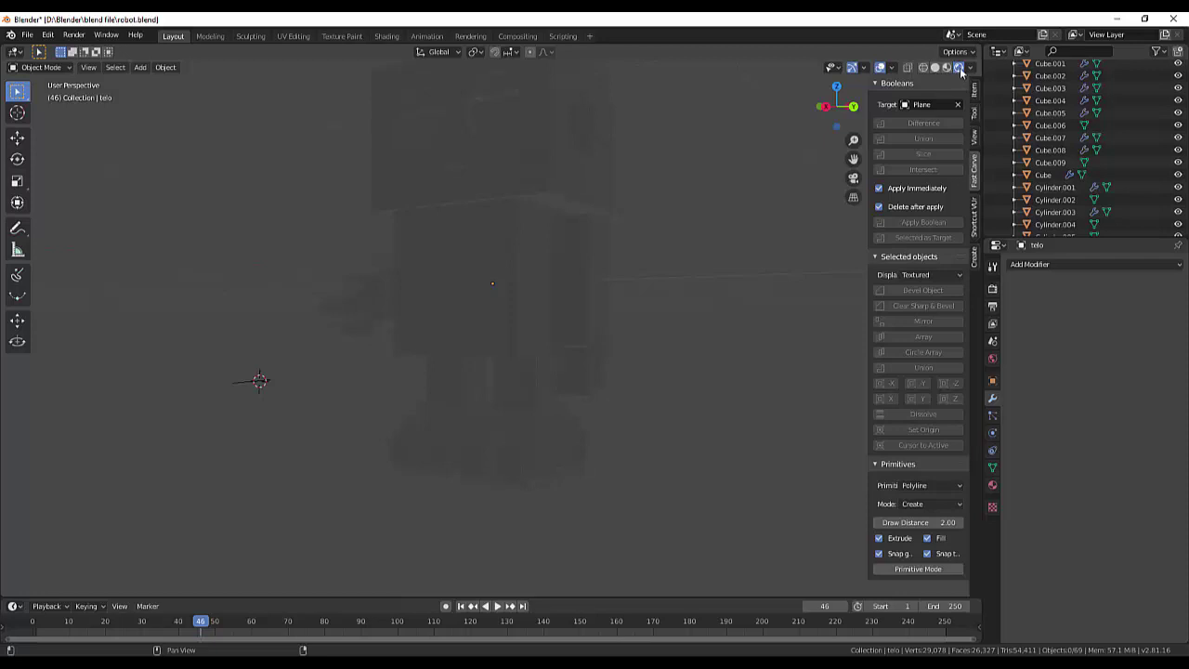
scroll(749, 213, "down", 3)
middle_click_drag(749, 213, 750, 221)
scroll(750, 215, "up", 2)
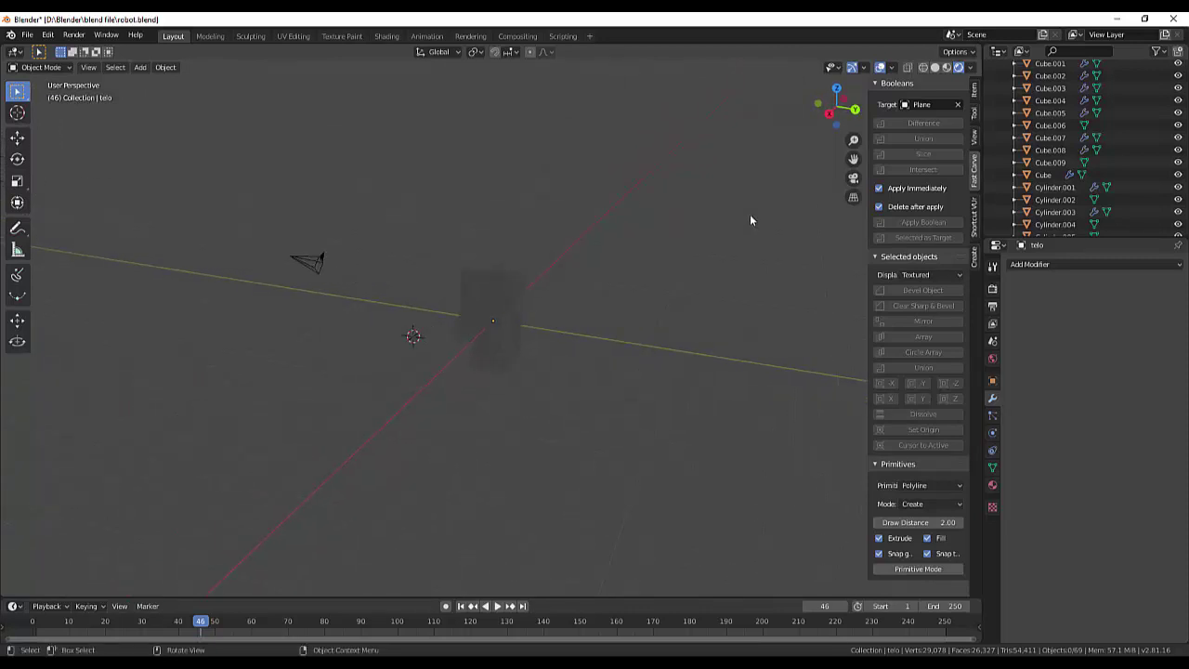
scroll(749, 213, "up", 2)
scroll(748, 212, "up", 2)
scroll(749, 210, "up", 2)
middle_click_drag(749, 214, 769, 223)
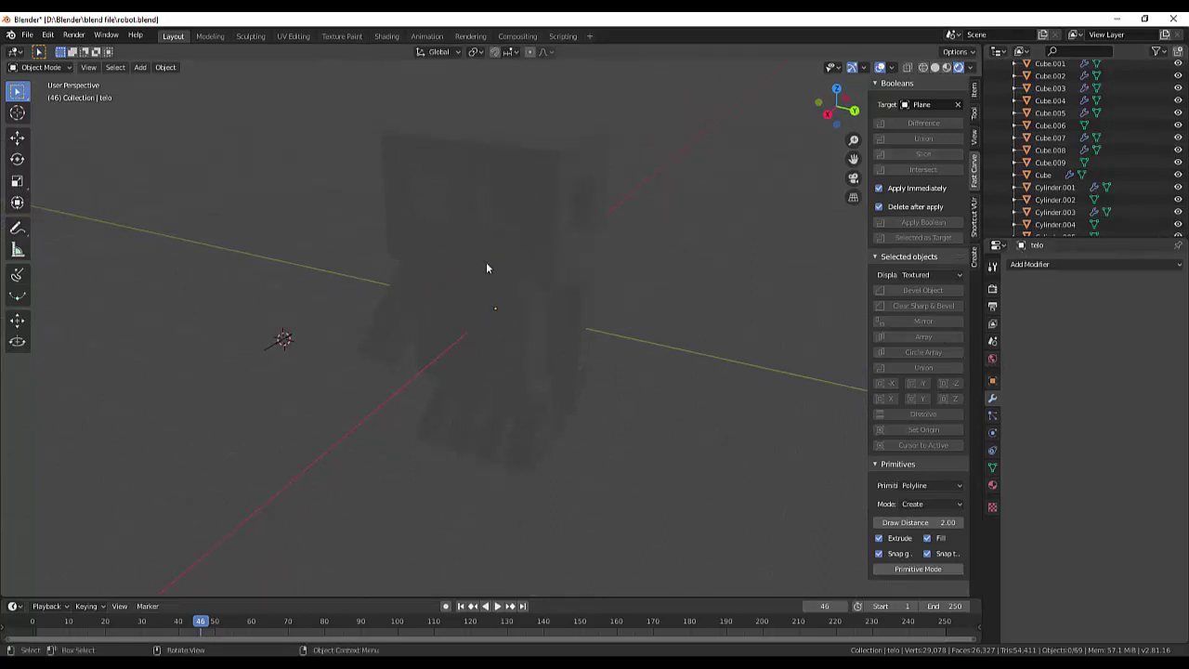
key("shift+a")
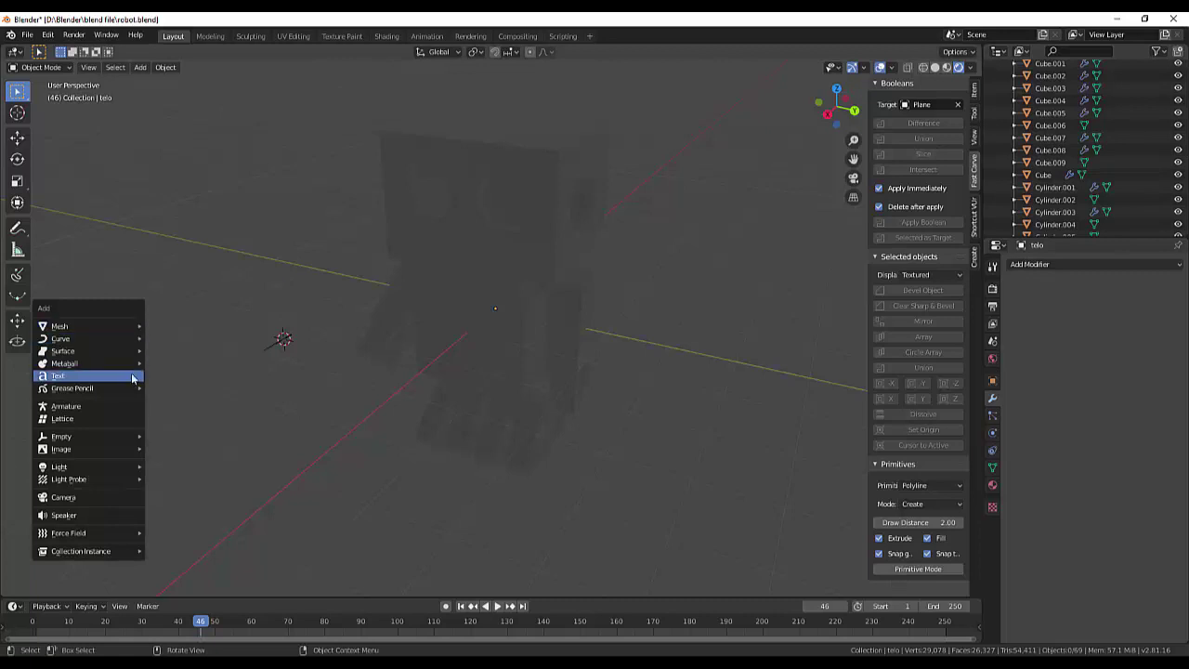
mouse_move(65, 467)
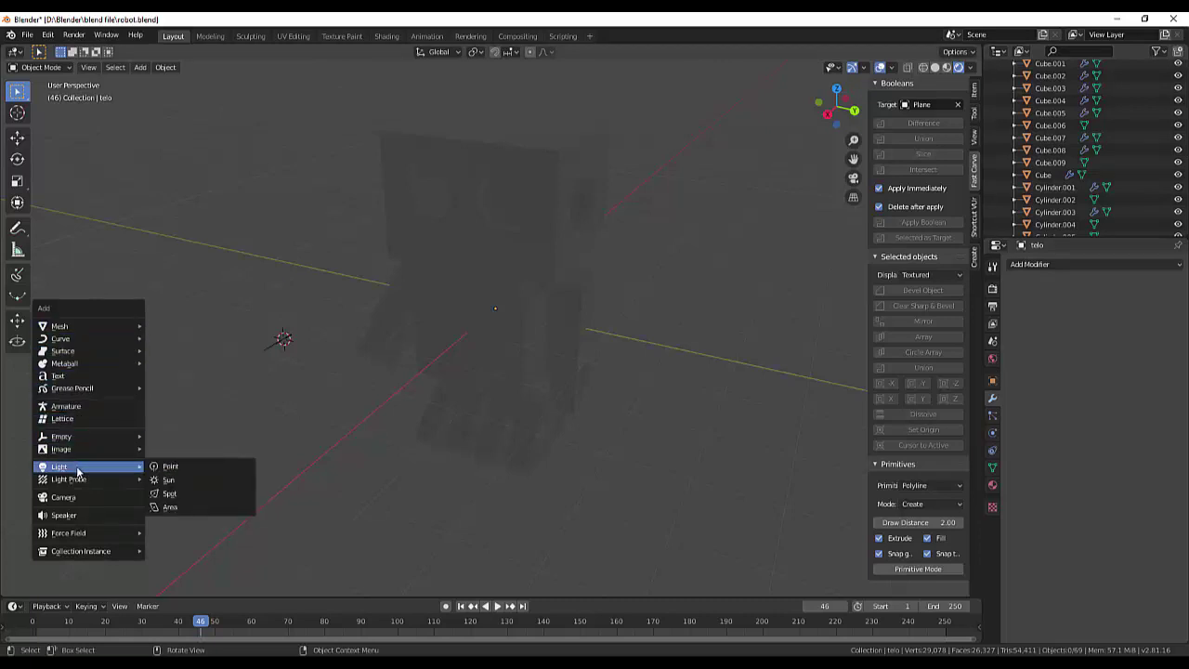
Add a Sun light and rotate it to about 28.5°, 31.2°, 336° across the robot.
left_click(176, 479)
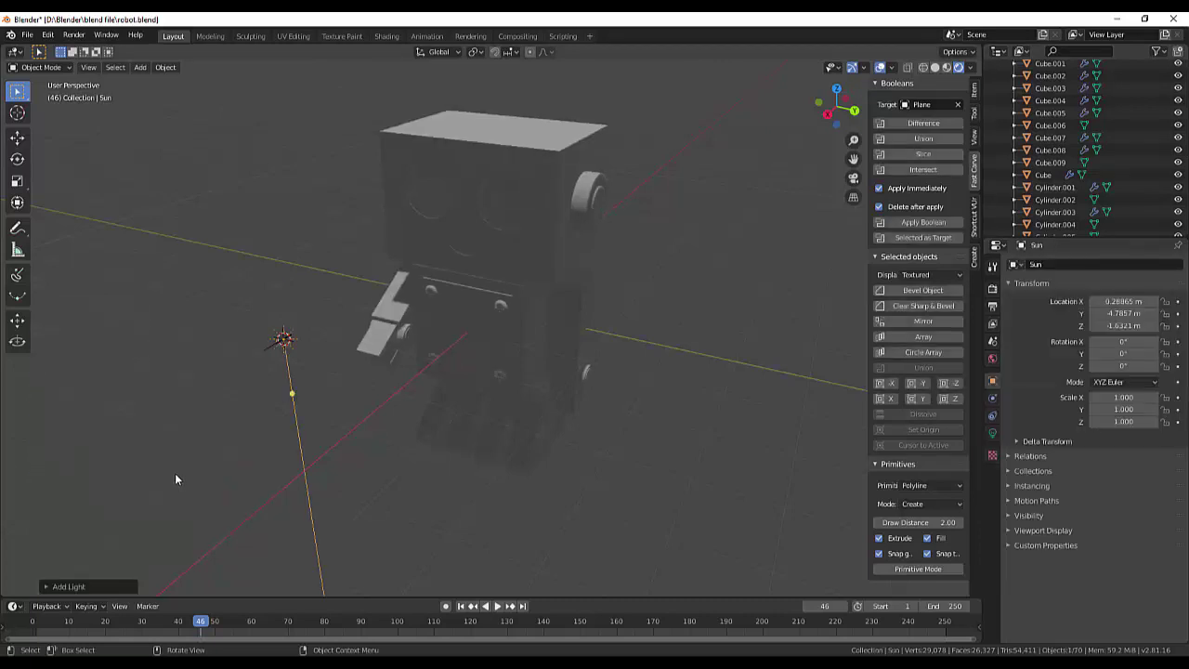
left_click_drag(293, 392, 282, 284)
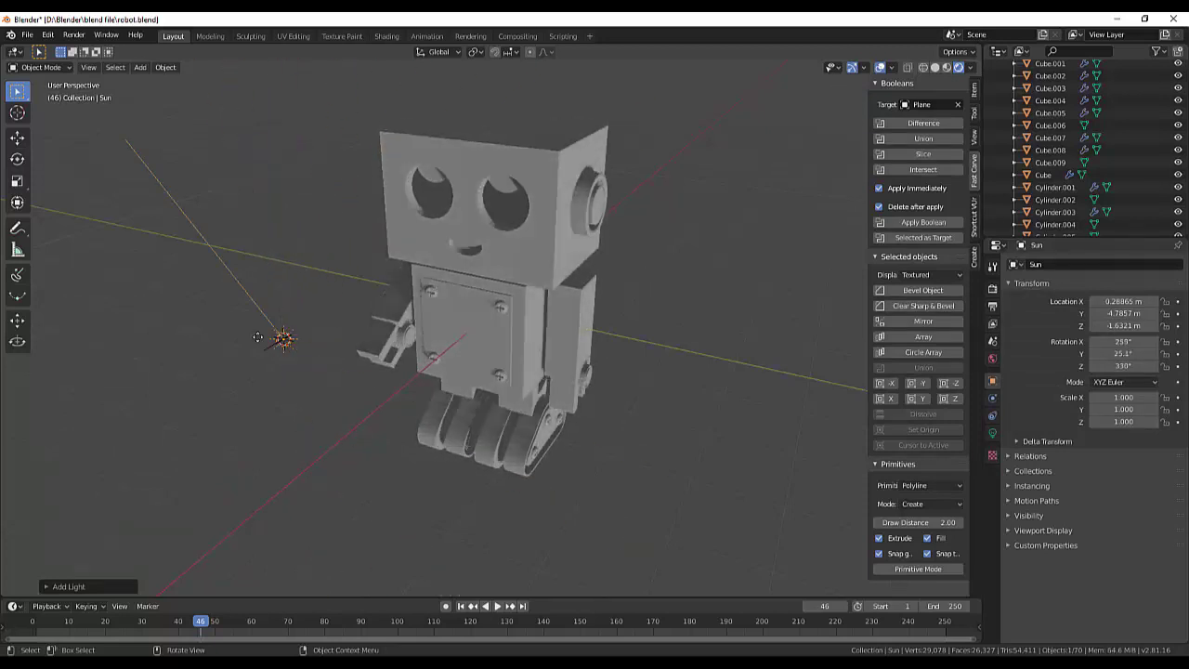
mouse_move(283, 284)
left_mouse_down()
mouse_move(249, 336)
mouse_move(202, 274)
left_mouse_up()
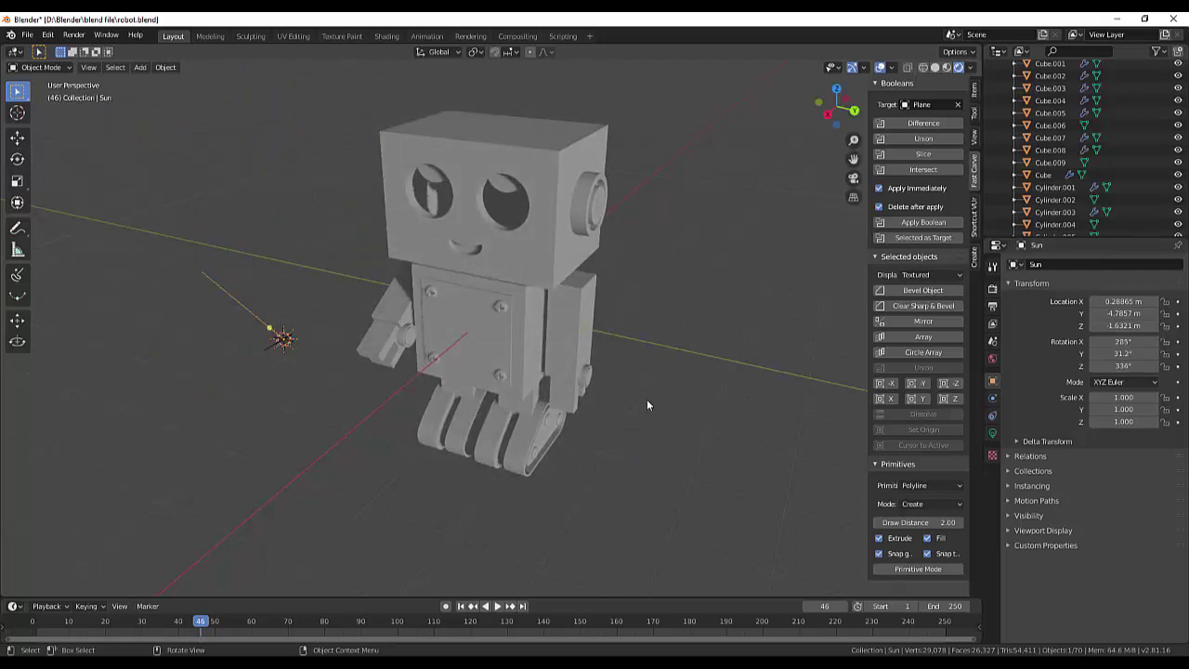
mouse_move(682, 373)
middle_mouse_down()
mouse_move(695, 332)
mouse_move(709, 354)
mouse_move(697, 431)
mouse_move(545, 351)
mouse_move(159, 360)
mouse_move(110, 340)
mouse_move(115, 363)
mouse_move(174, 363)
mouse_move(179, 380)
mouse_move(162, 399)
mouse_move(148, 368)
mouse_move(157, 352)
mouse_move(209, 351)
mouse_move(188, 367)
mouse_move(171, 341)
mouse_move(112, 345)
middle_mouse_up()
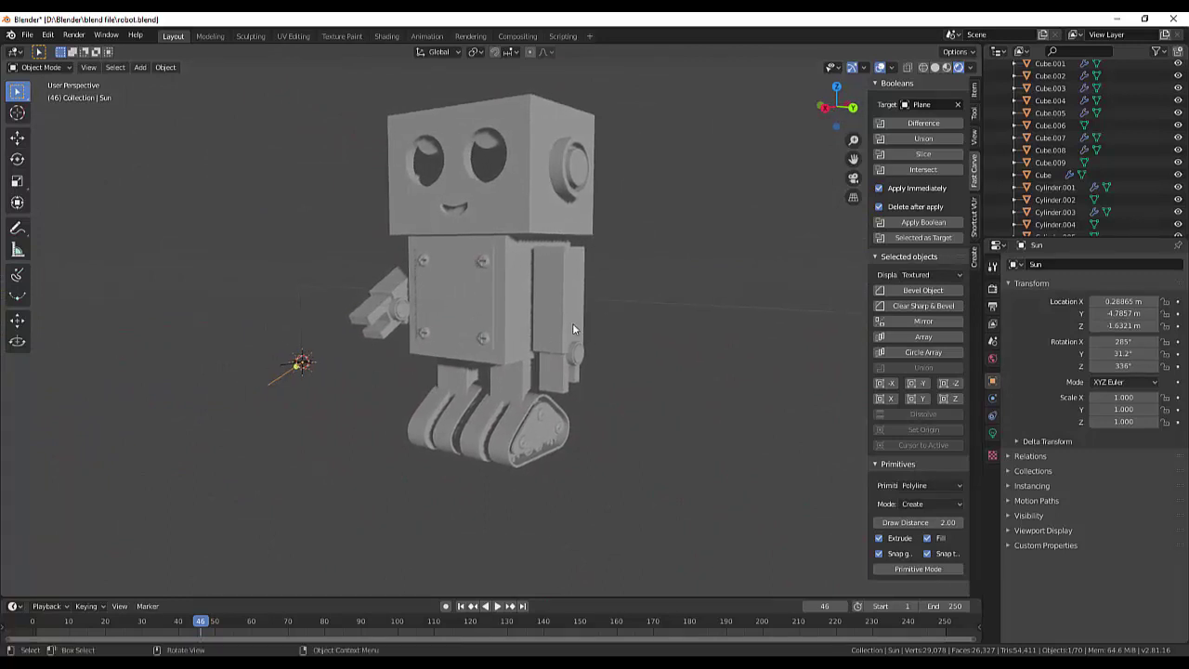
scroll(573, 323, "up", 2)
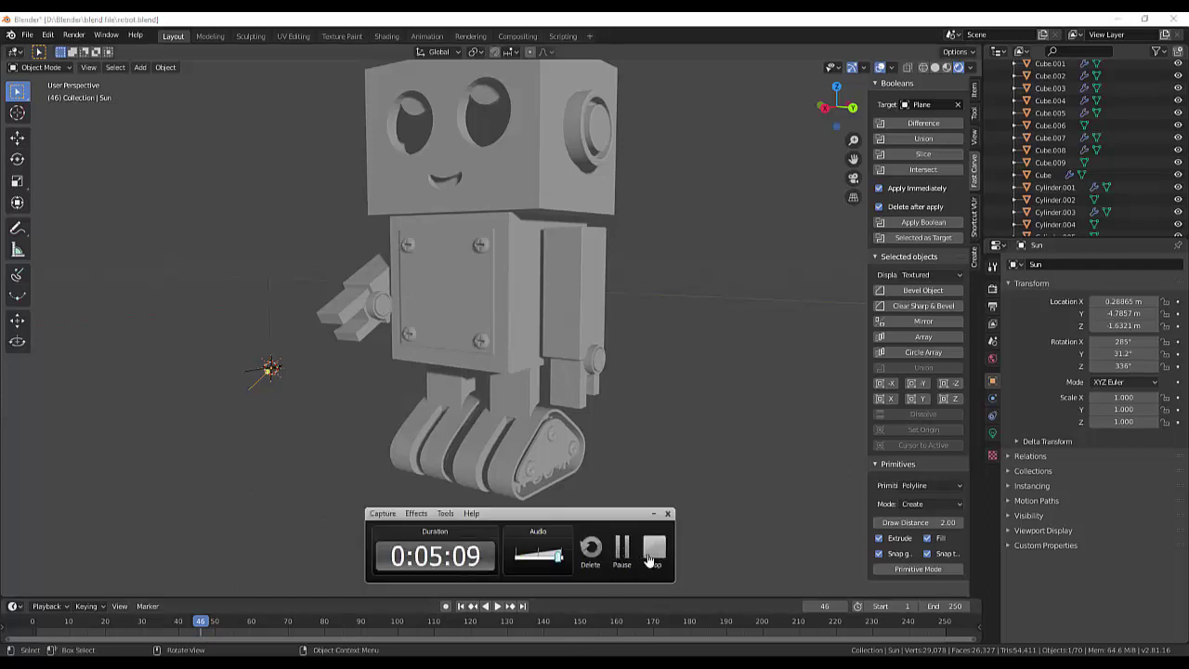
Inspect the textured robot by orbiting and zooming the viewport.
left_click(655, 553)
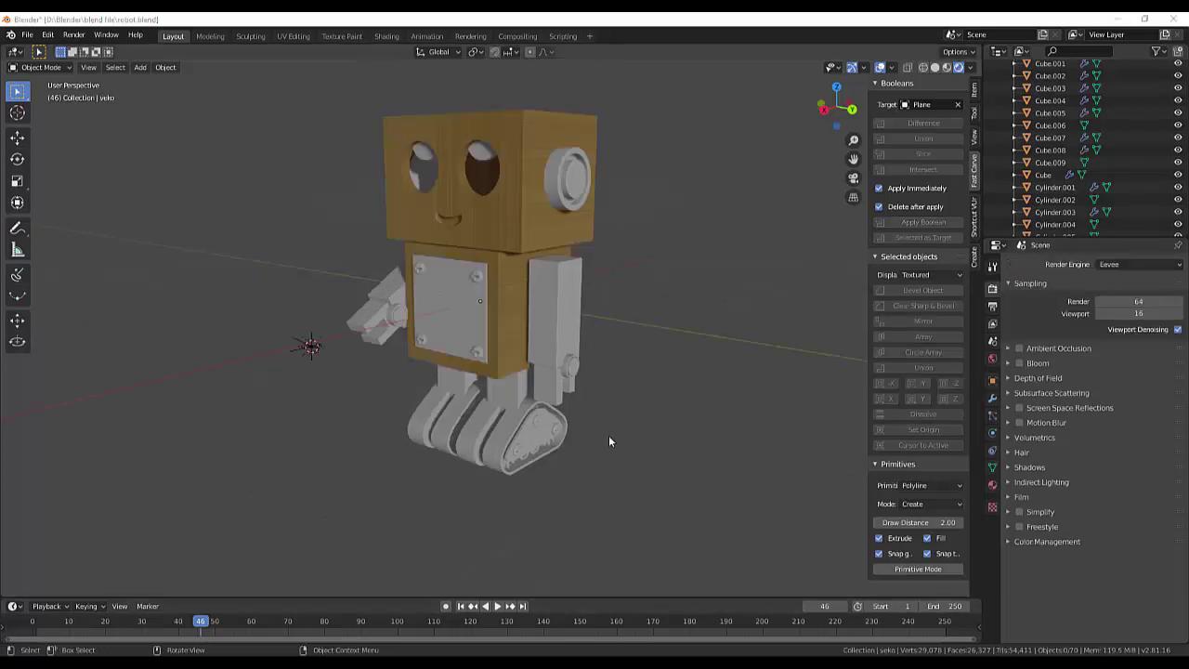
mouse_move(655, 365)
middle_mouse_down()
mouse_move(388, 366)
mouse_move(743, 387)
mouse_move(684, 357)
mouse_move(682, 341)
mouse_move(717, 321)
mouse_move(758, 362)
mouse_move(761, 405)
mouse_move(704, 432)
mouse_move(656, 401)
mouse_move(680, 363)
mouse_move(857, 344)
mouse_move(968, 349)
mouse_move(653, 358)
mouse_move(679, 338)
mouse_move(706, 337)
mouse_move(679, 356)
middle_mouse_up()
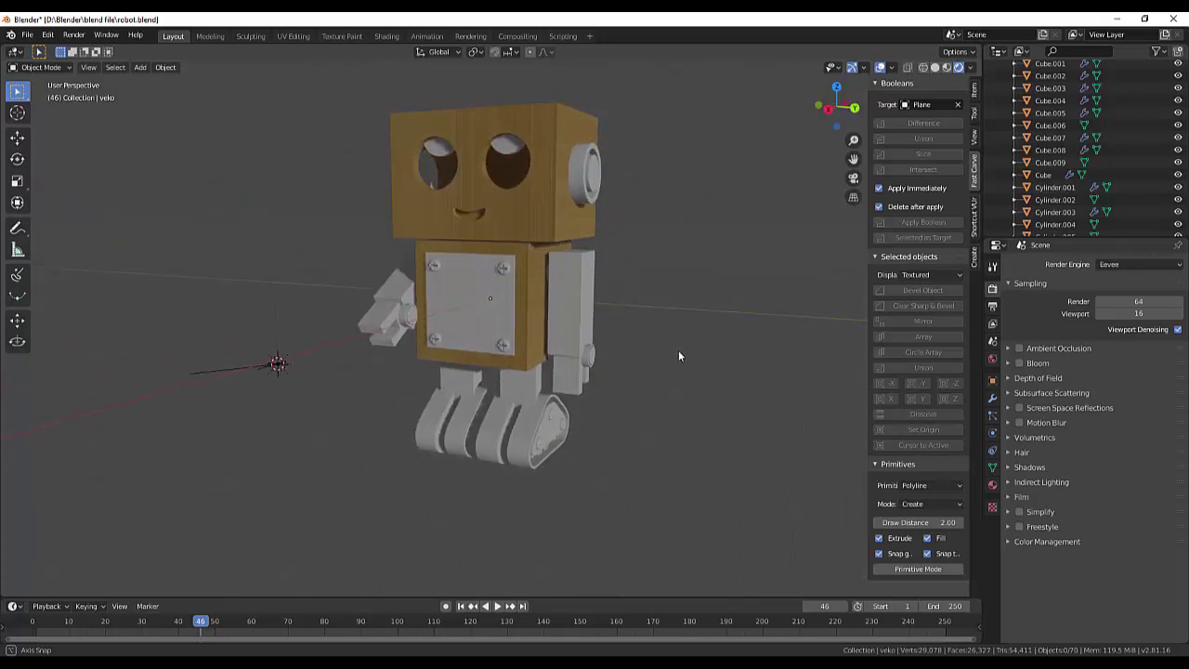
scroll(536, 237, "up", 5)
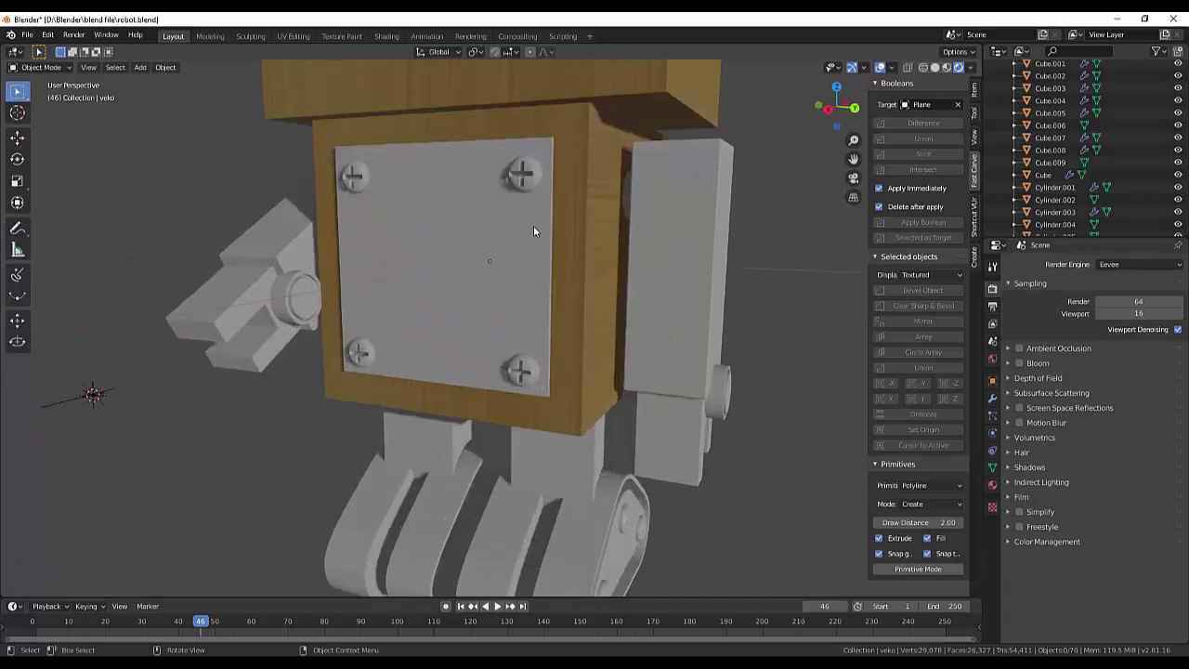
scroll(533, 231, "down", 4)
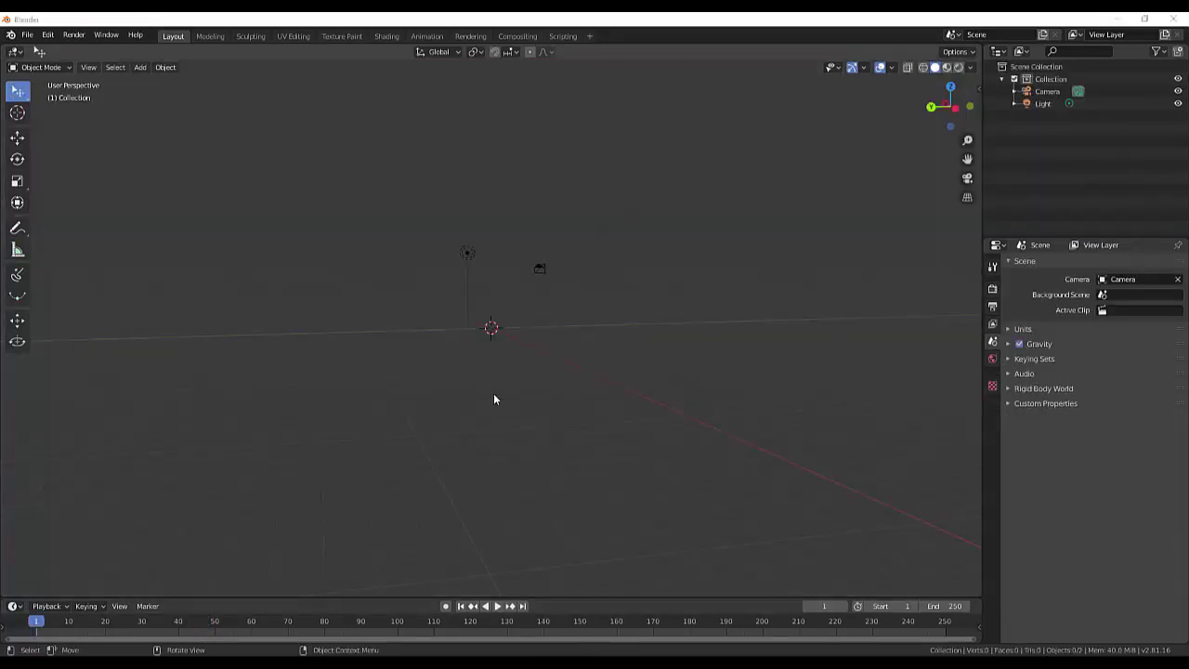
Add a UV Sphere at the scene origin, then deselect it.
mouse_move(493, 393)
middle_mouse_down()
mouse_move(552, 344)
mouse_move(558, 390)
mouse_move(580, 375)
middle_mouse_up()
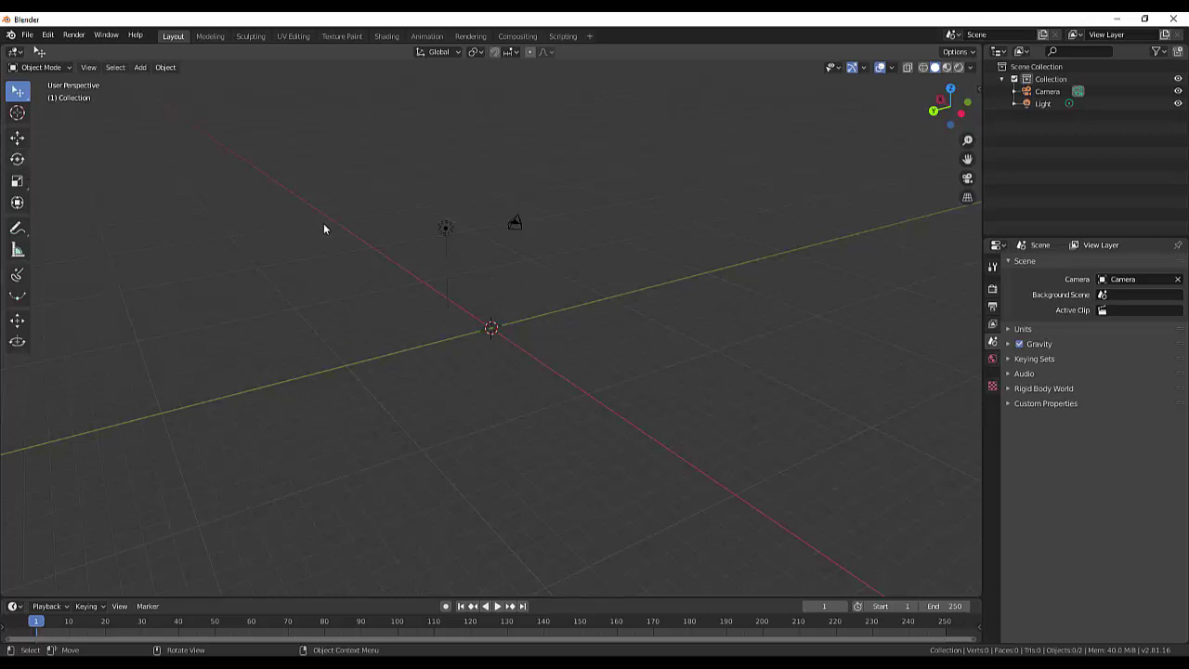
key("shift+a")
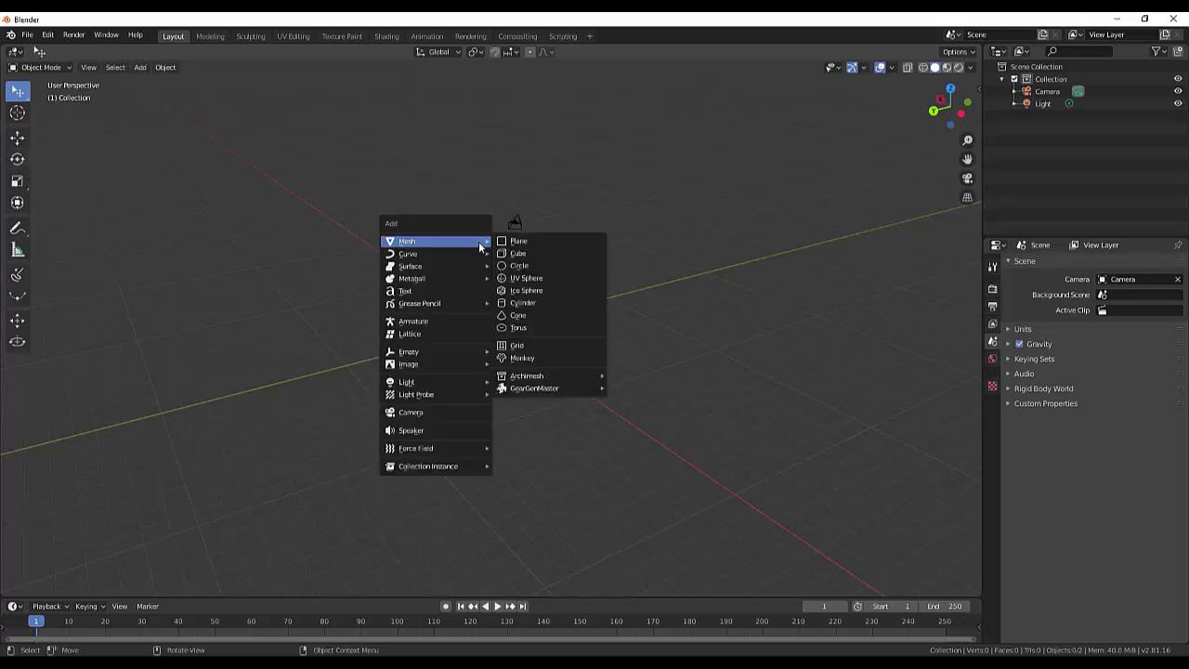
left_click(525, 278)
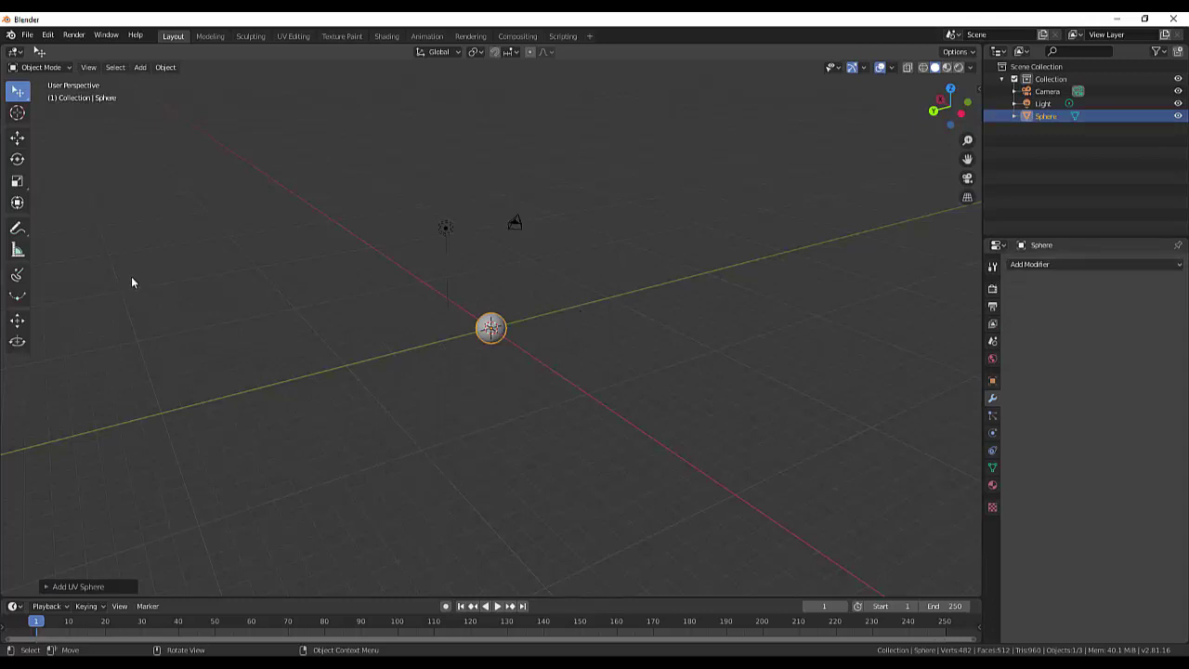
left_click(565, 364)
key("shift")
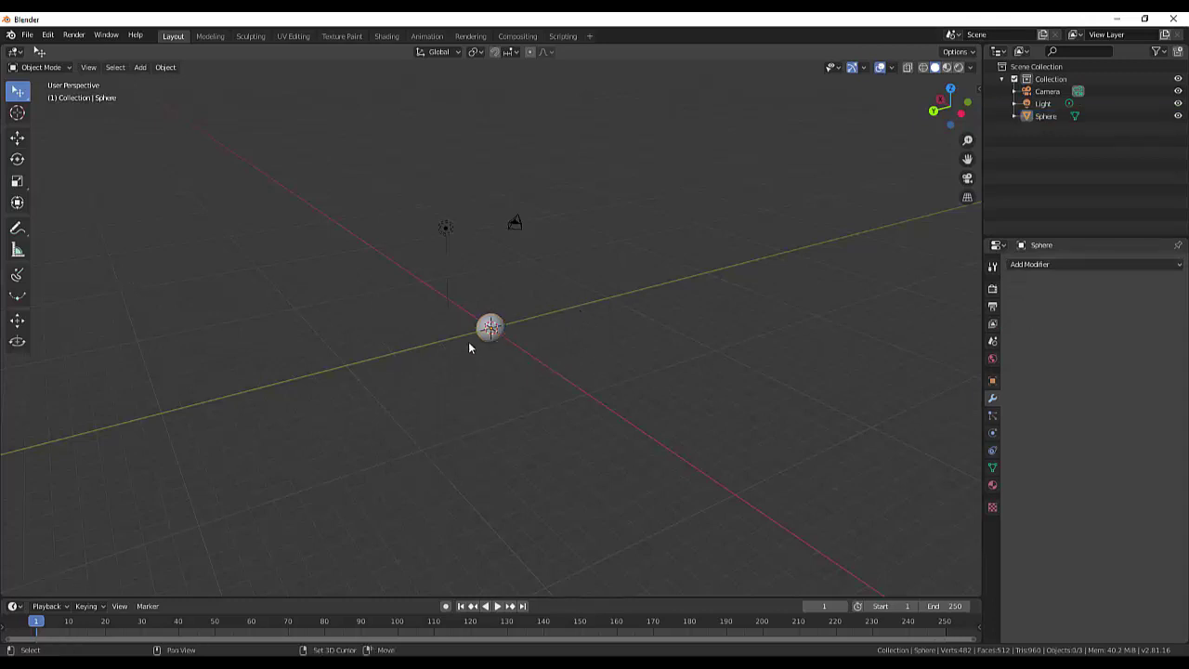
Add a Bezier circle, scale it into a ring around the UV Sphere, and reselect the sphere.
key("shift+a")
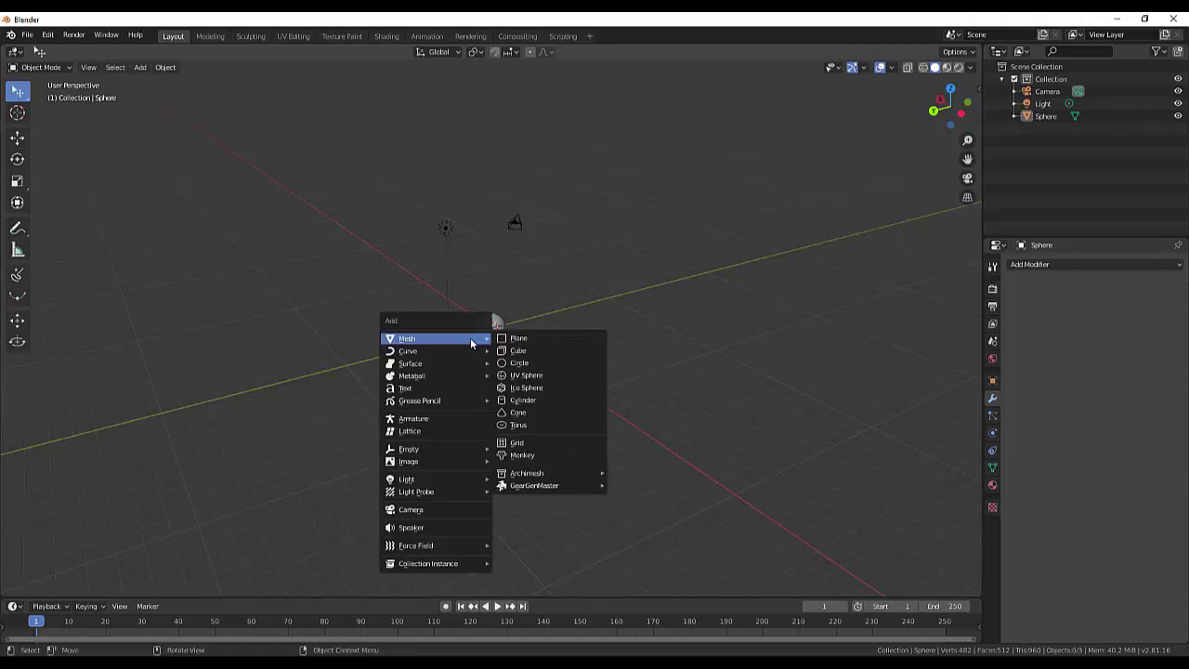
mouse_move(435, 350)
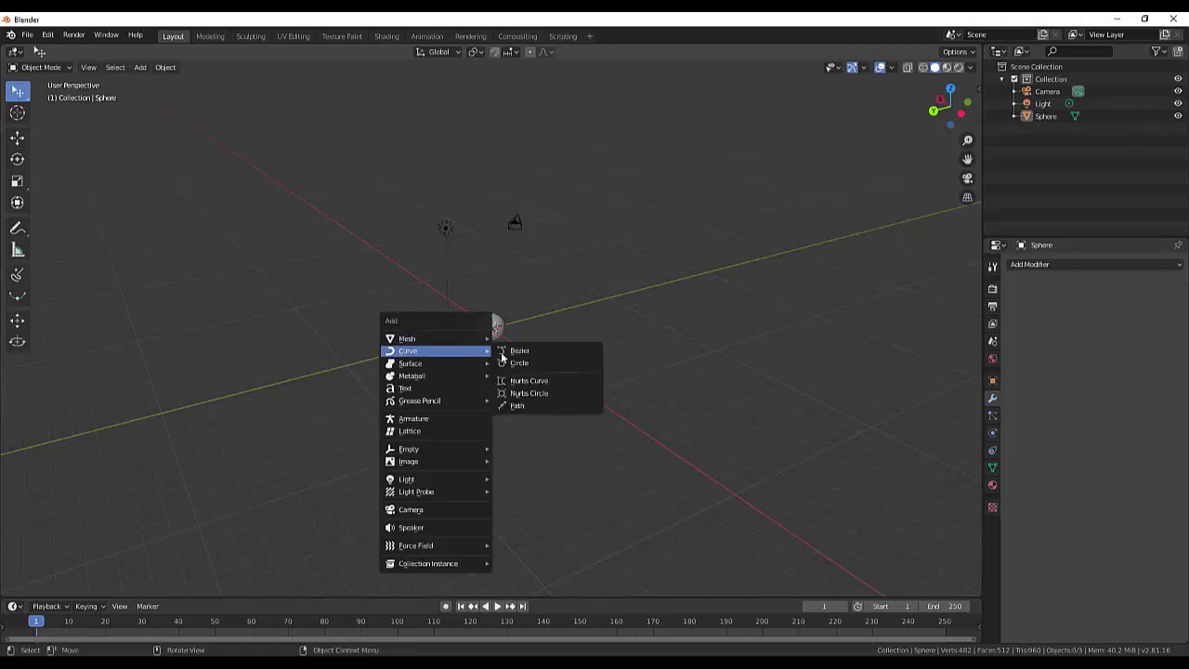
left_click(521, 364)
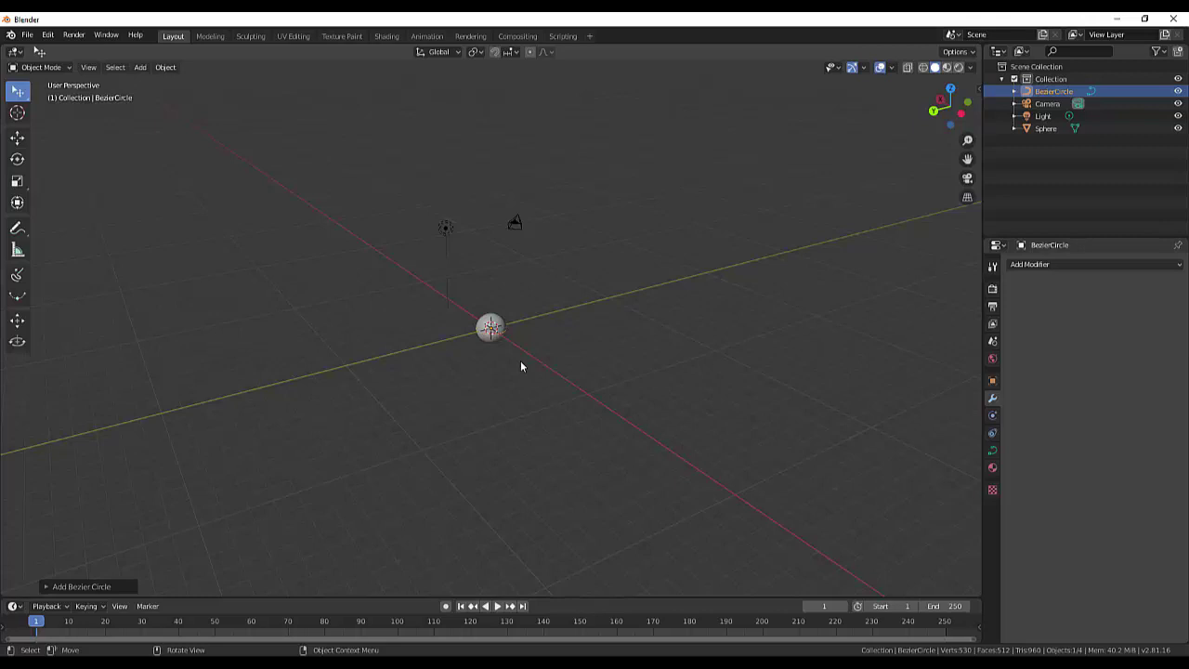
key("s")
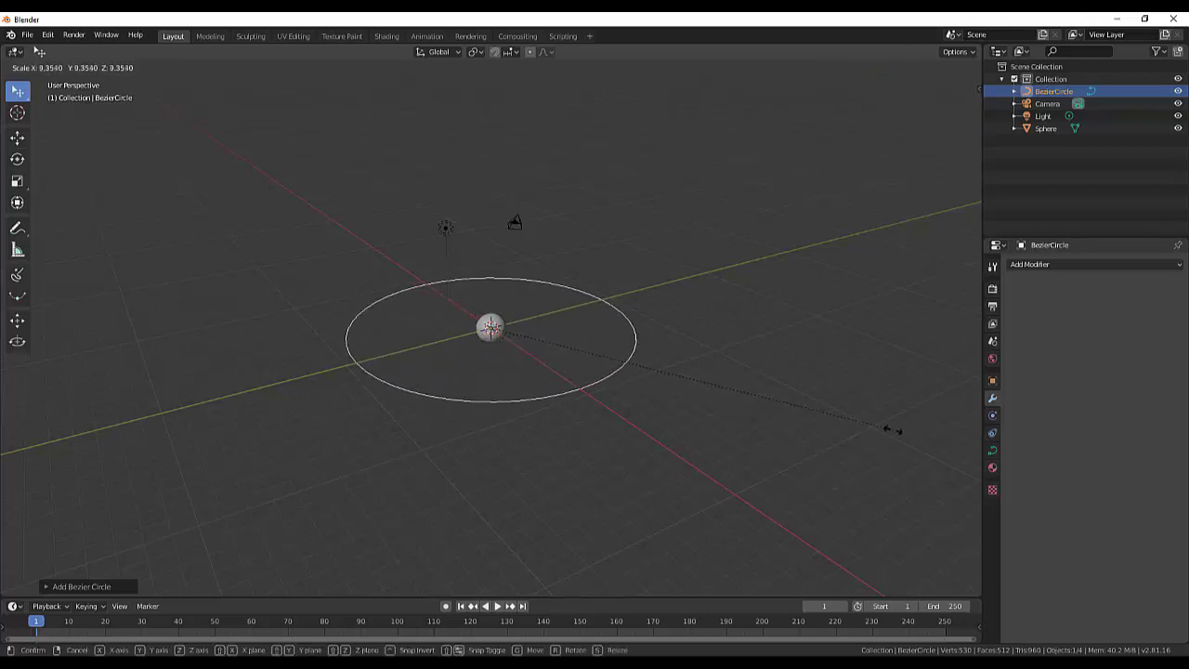
left_click(820, 438)
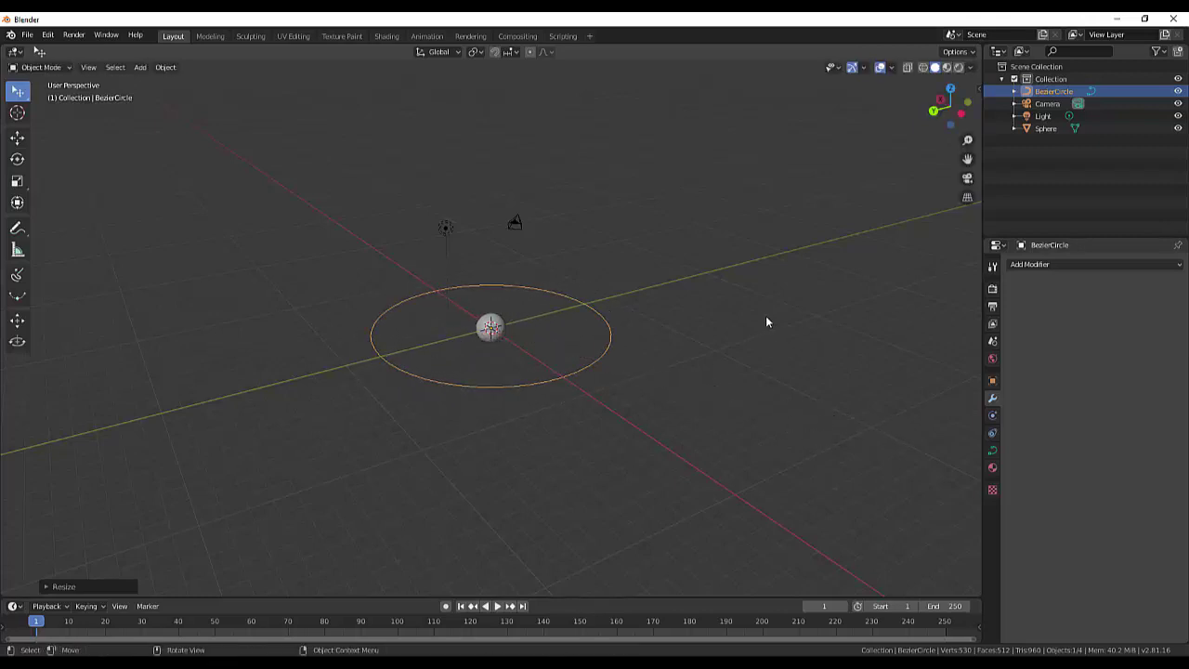
middle_click_drag(767, 322, 768, 384)
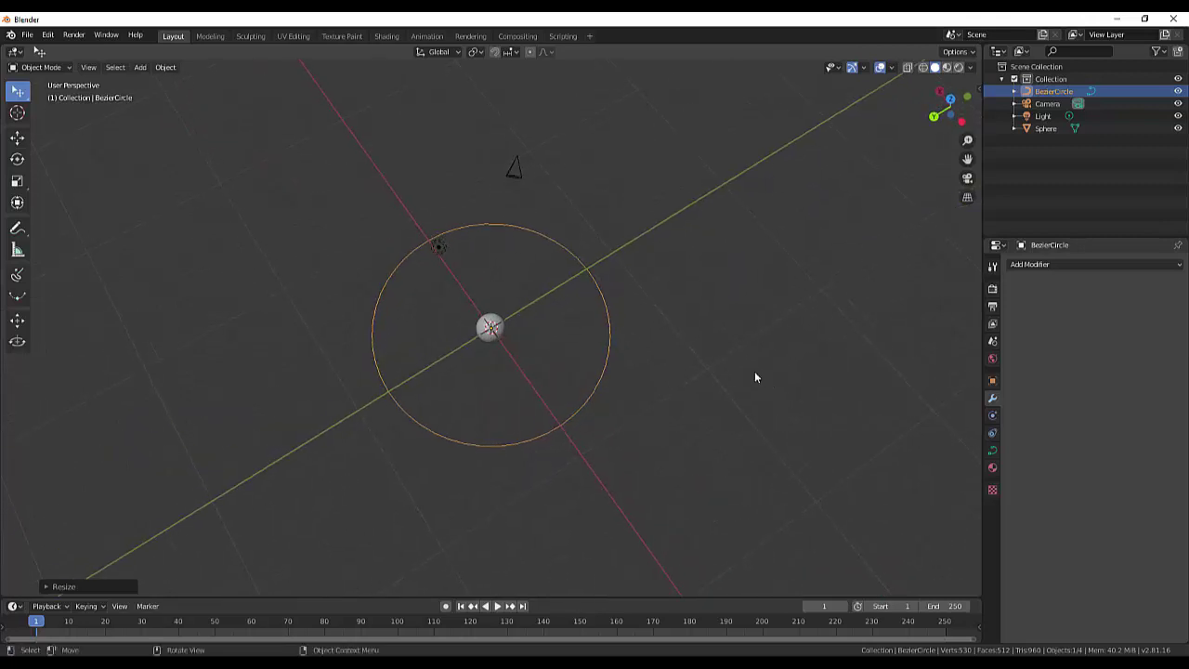
left_click(493, 333)
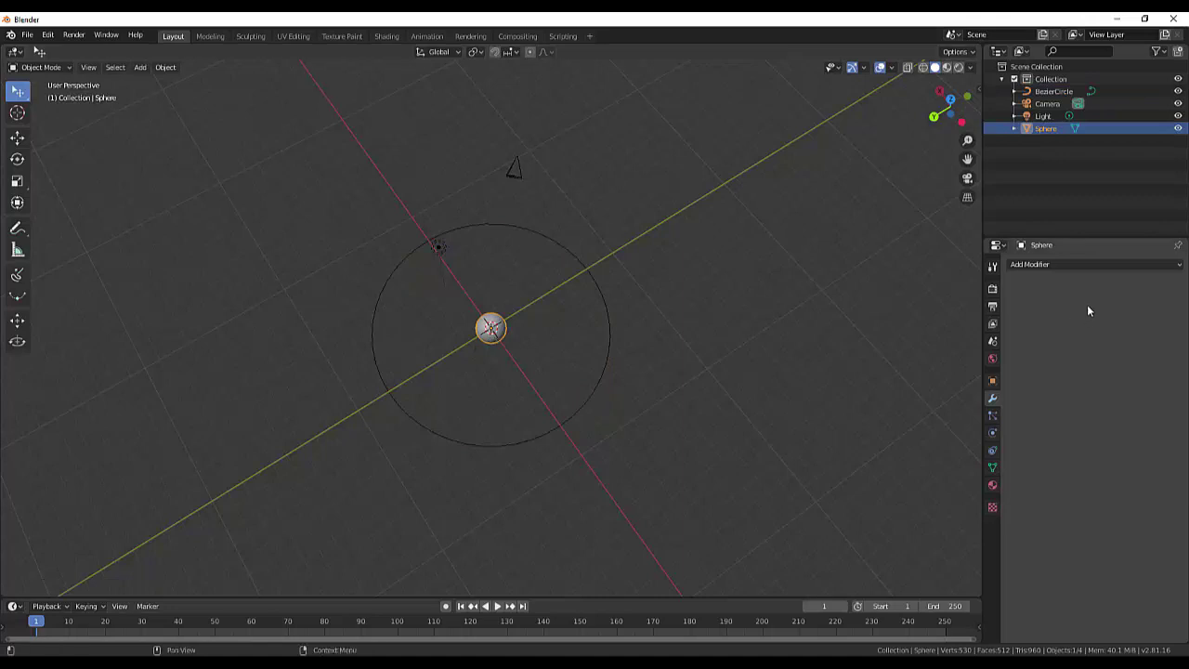
Give the sphere an Array modifier with Count 12.
left_click(1029, 265)
left_click(936, 293)
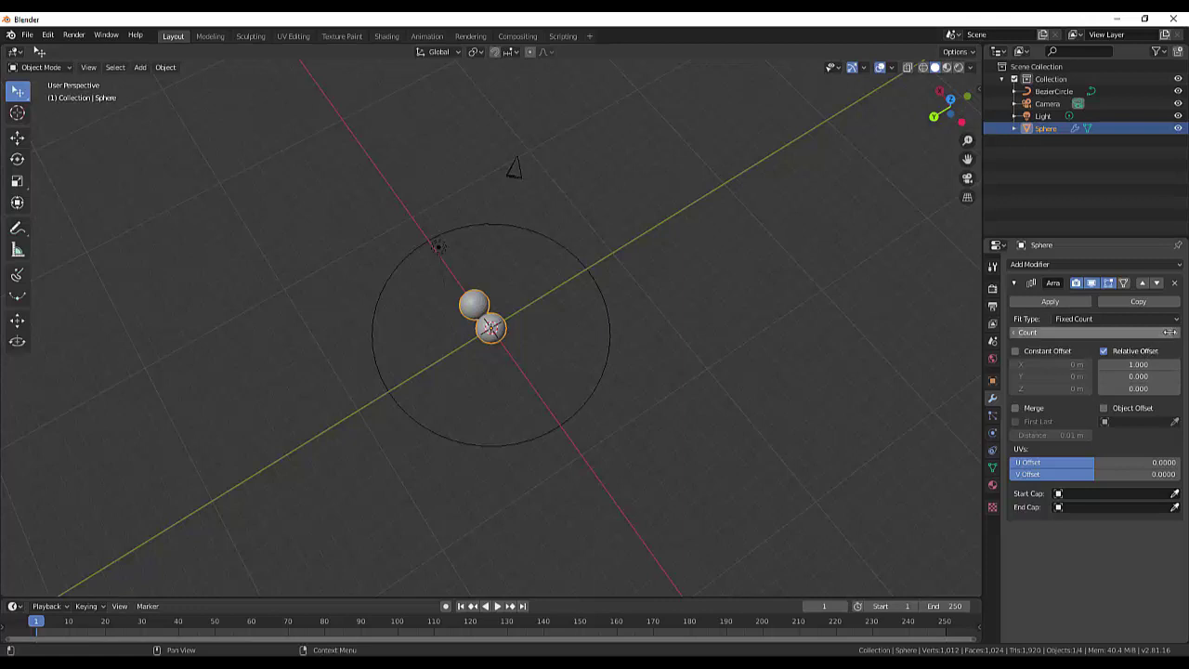
left_click_drag(1091, 332, 1144, 332)
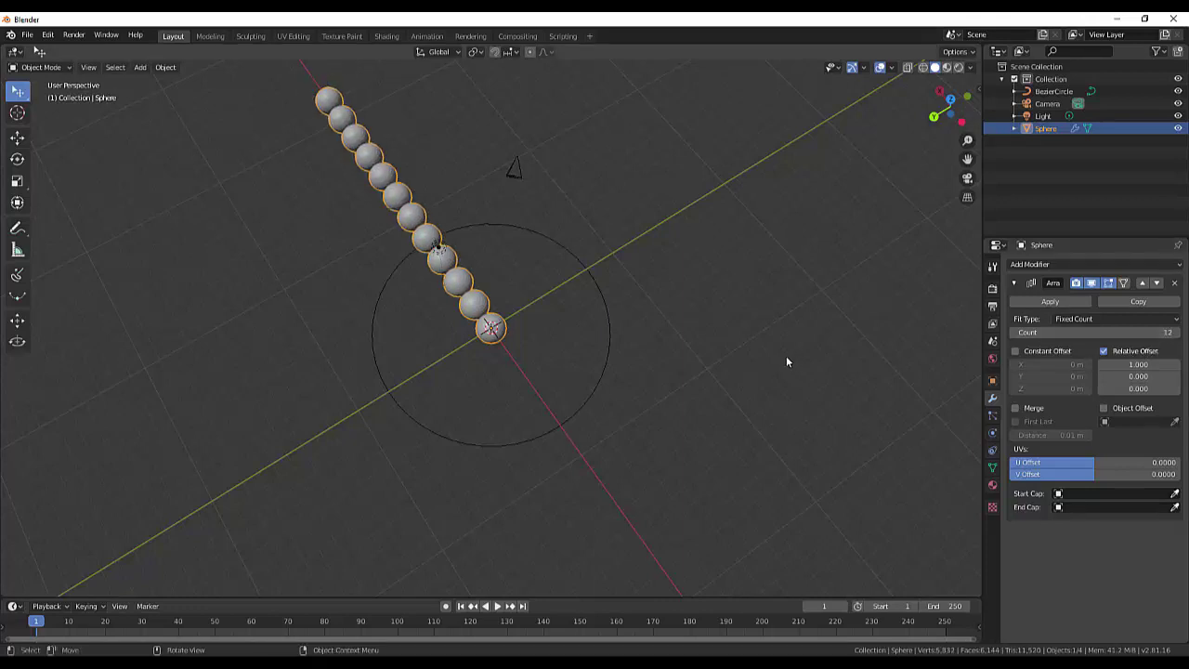
Add a Curve modifier targeting the BezierCircle and set Relative Offset X to 2.
left_click(1028, 266)
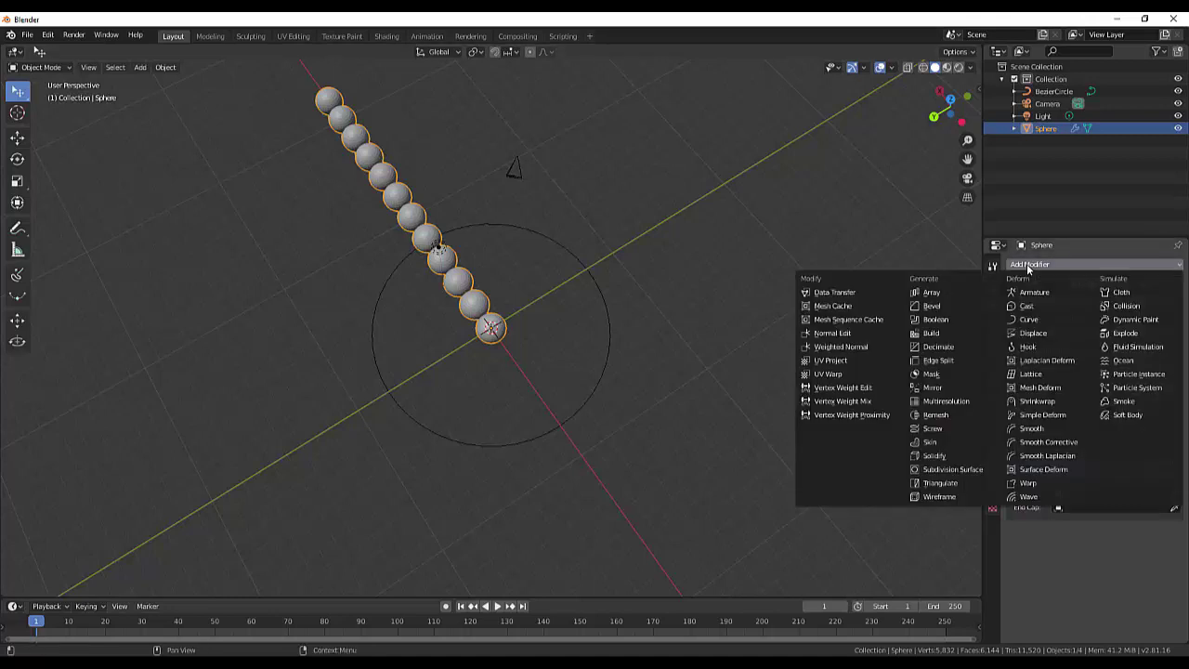
left_click(1030, 320)
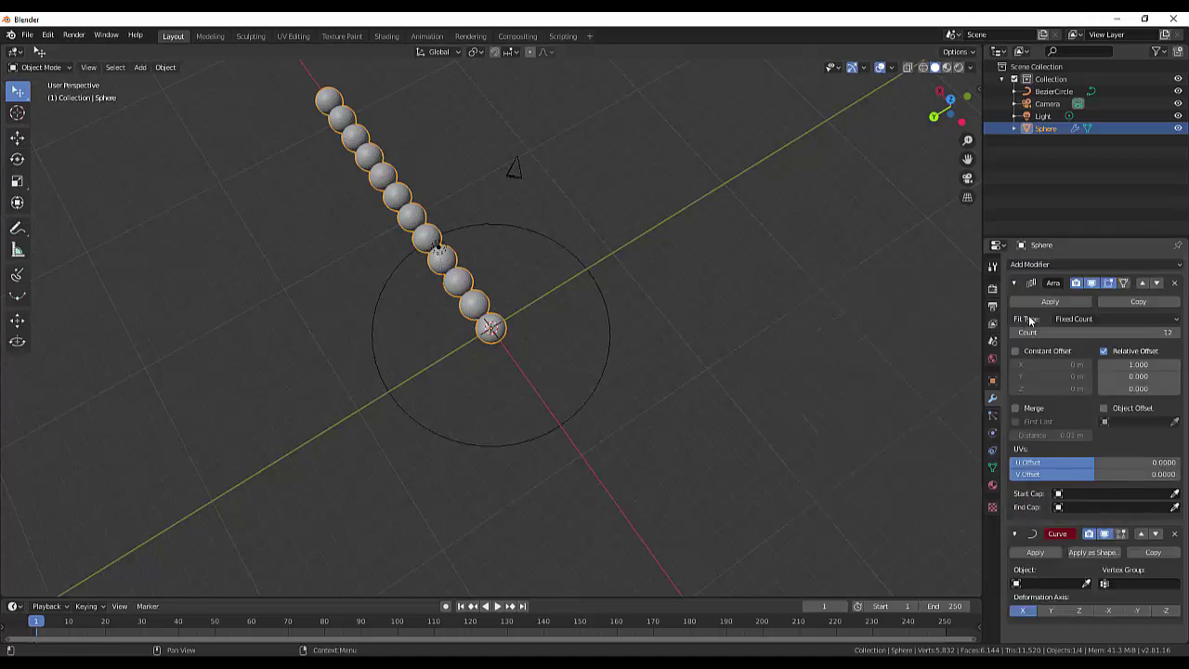
left_click(1087, 583)
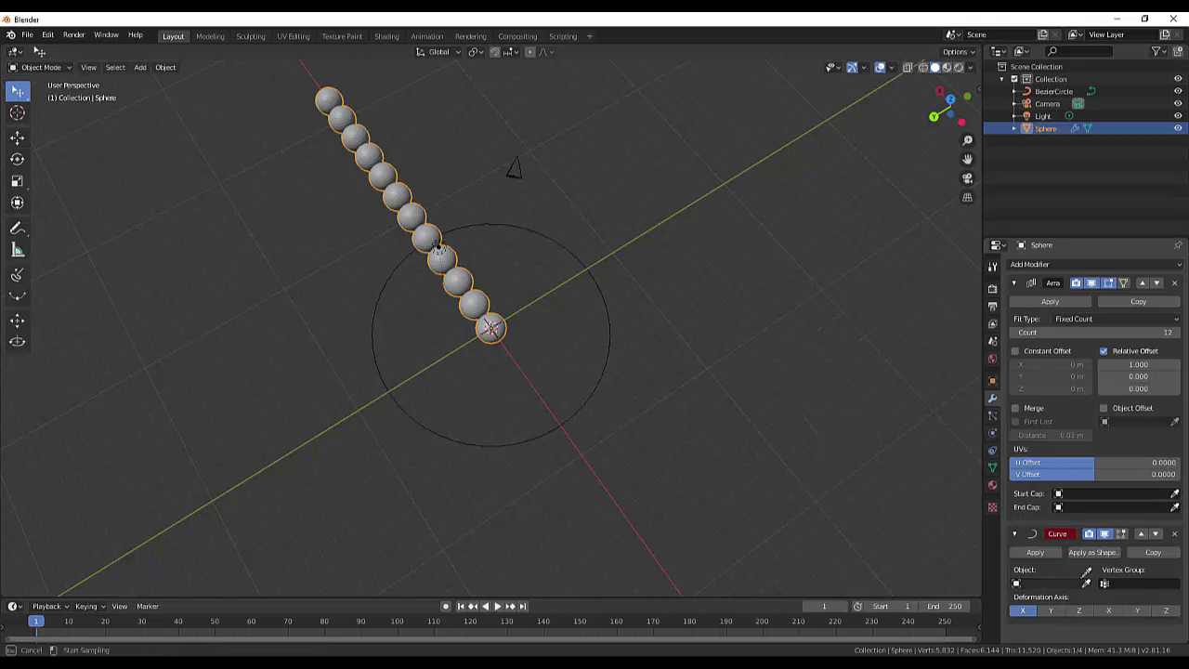
left_click(581, 249)
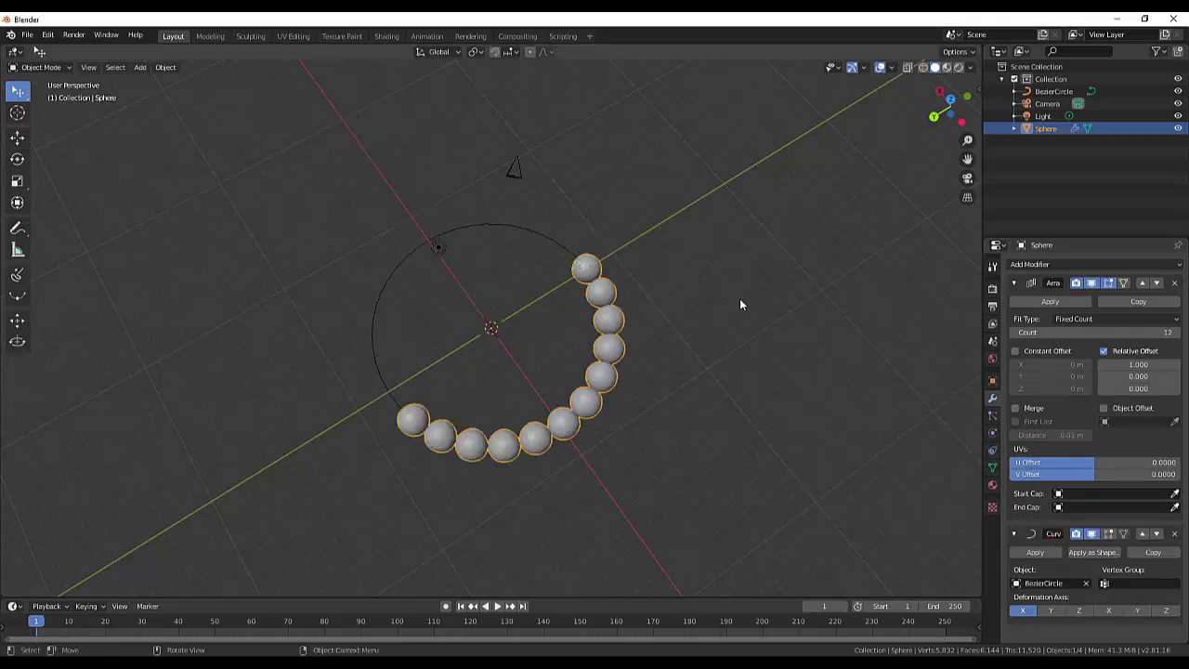
middle_click_drag(740, 302, 831, 351)
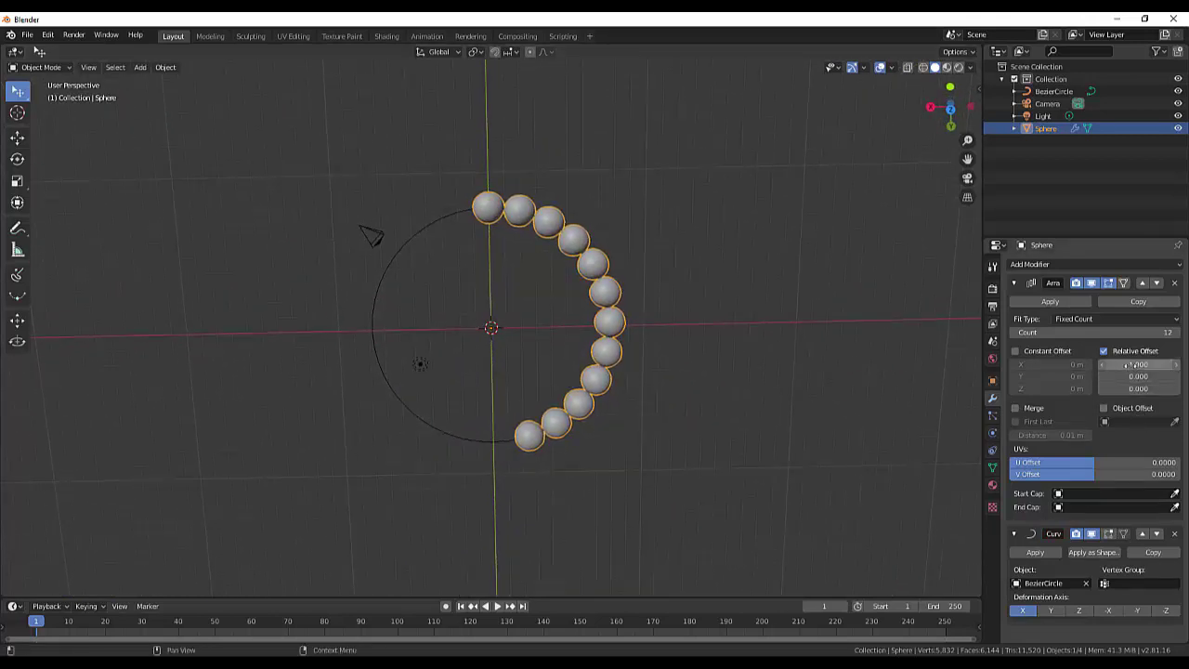
mouse_move(1138, 364)
left_mouse_down()
mouse_move(1182, 365)
mouse_move(1170, 364)
left_mouse_up()
mouse_move(894, 382)
middle_mouse_down()
mouse_move(942, 369)
mouse_move(892, 369)
mouse_move(1020, 371)
middle_mouse_up()
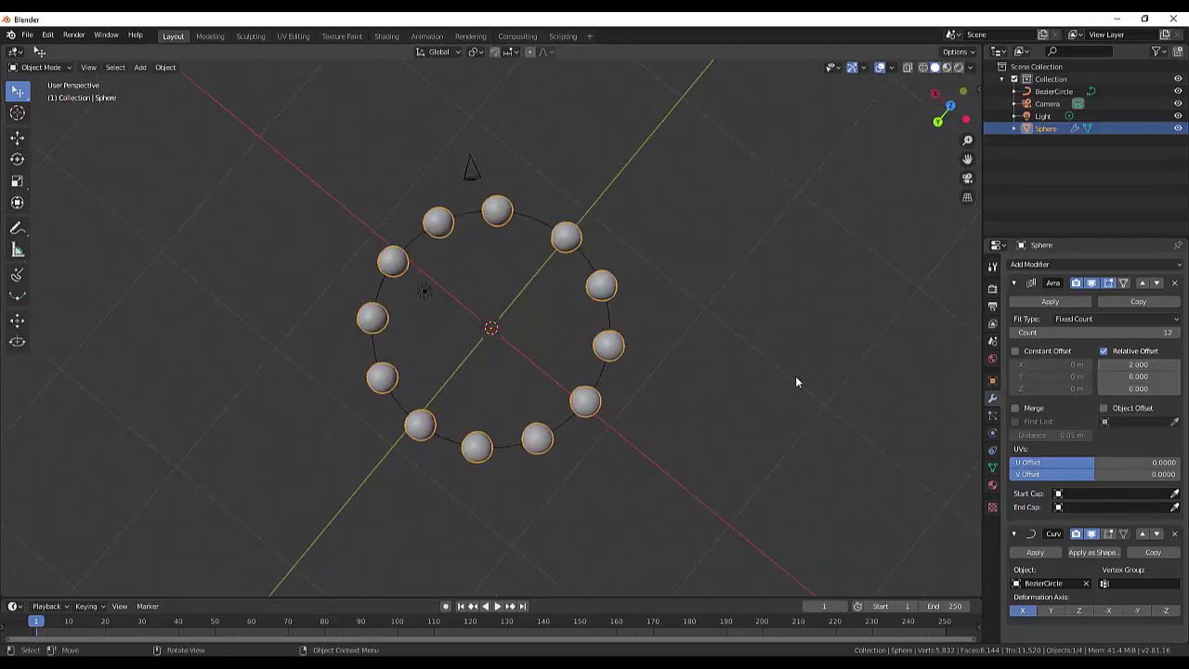
mouse_move(796, 375)
middle_mouse_down()
mouse_move(837, 373)
mouse_move(827, 416)
mouse_move(757, 332)
mouse_move(809, 496)
mouse_move(762, 382)
mouse_move(751, 234)
middle_mouse_up()
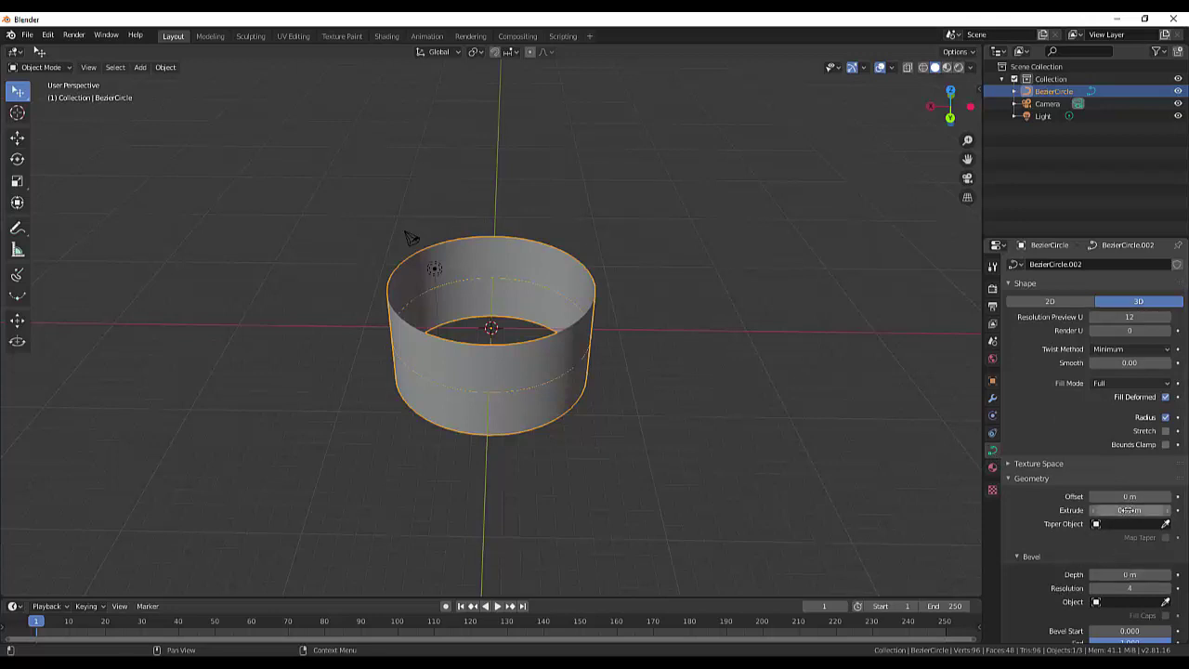
Set the curve's Geometry Extrude to 0.63 m.
left_click_drag(1128, 510, 1161, 510)
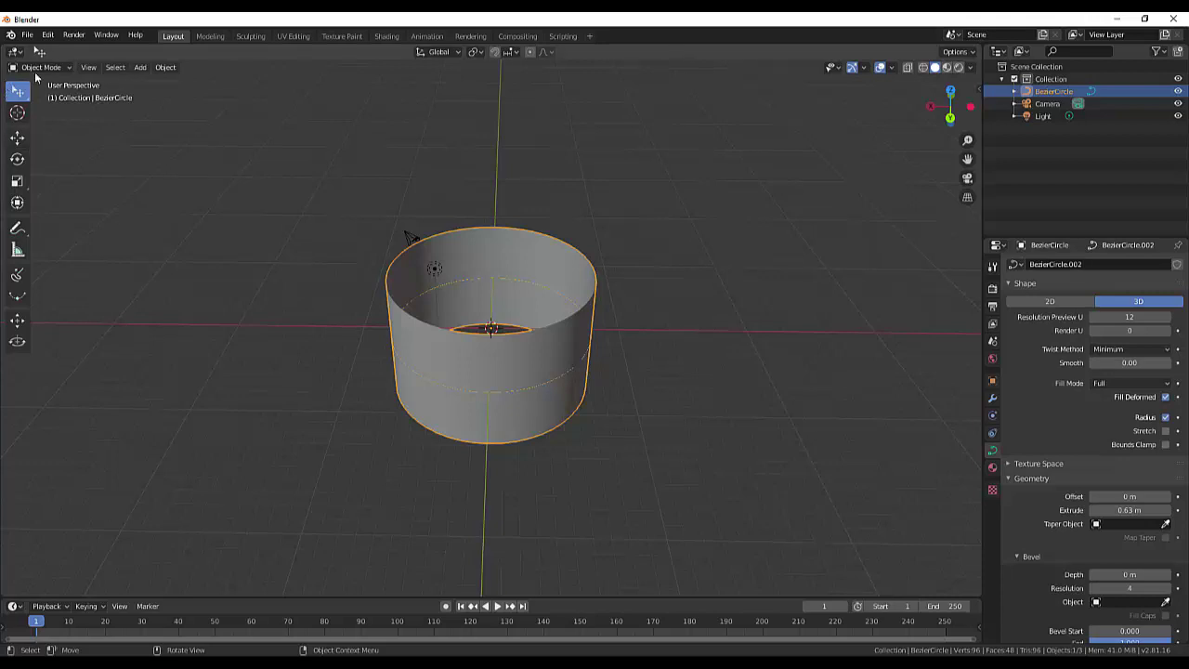
Convert the extruded Bezier circle cylinder into a mesh.
right_click(499, 365)
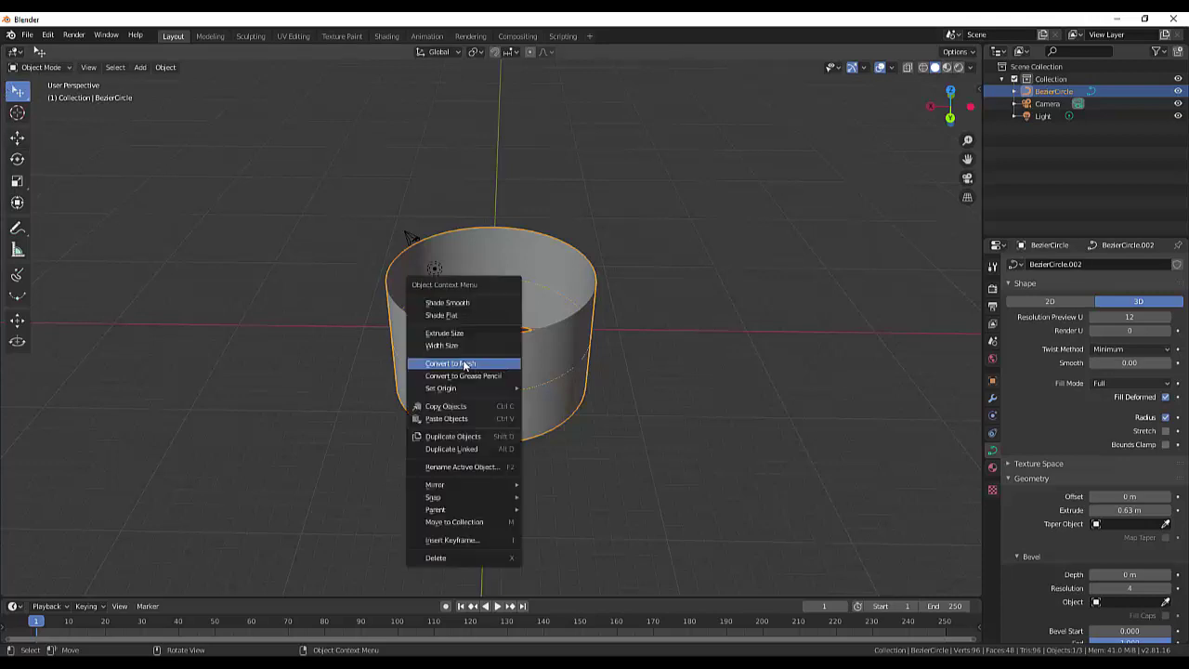
left_click(464, 364)
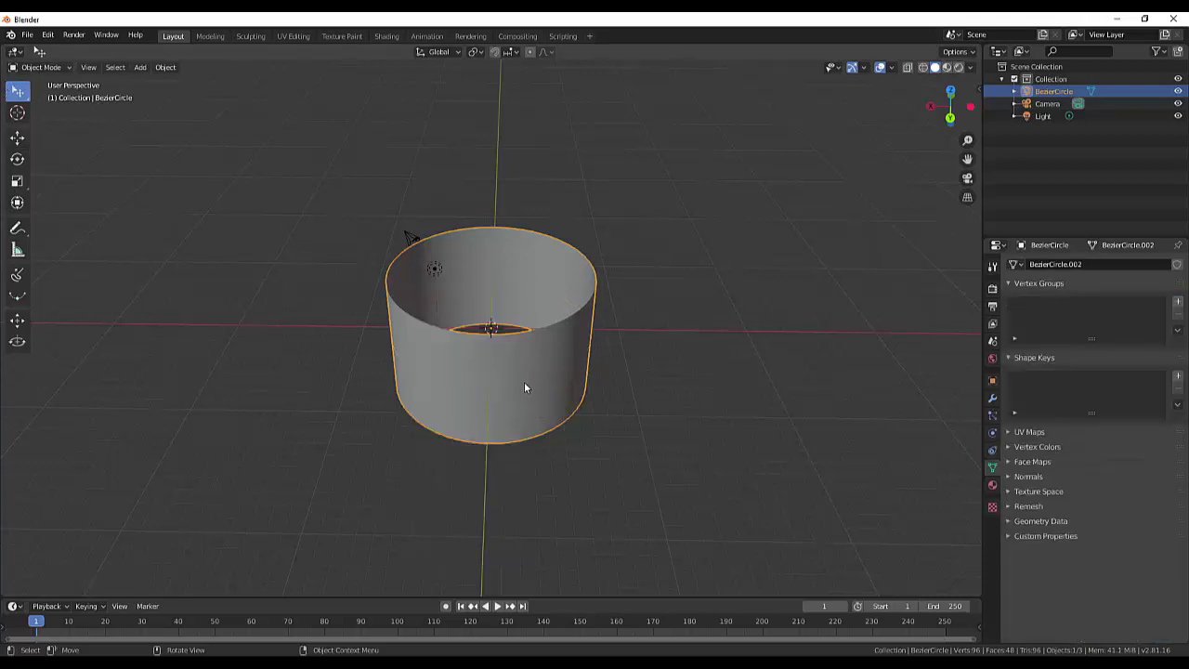
middle_click_drag(641, 357, 639, 396)
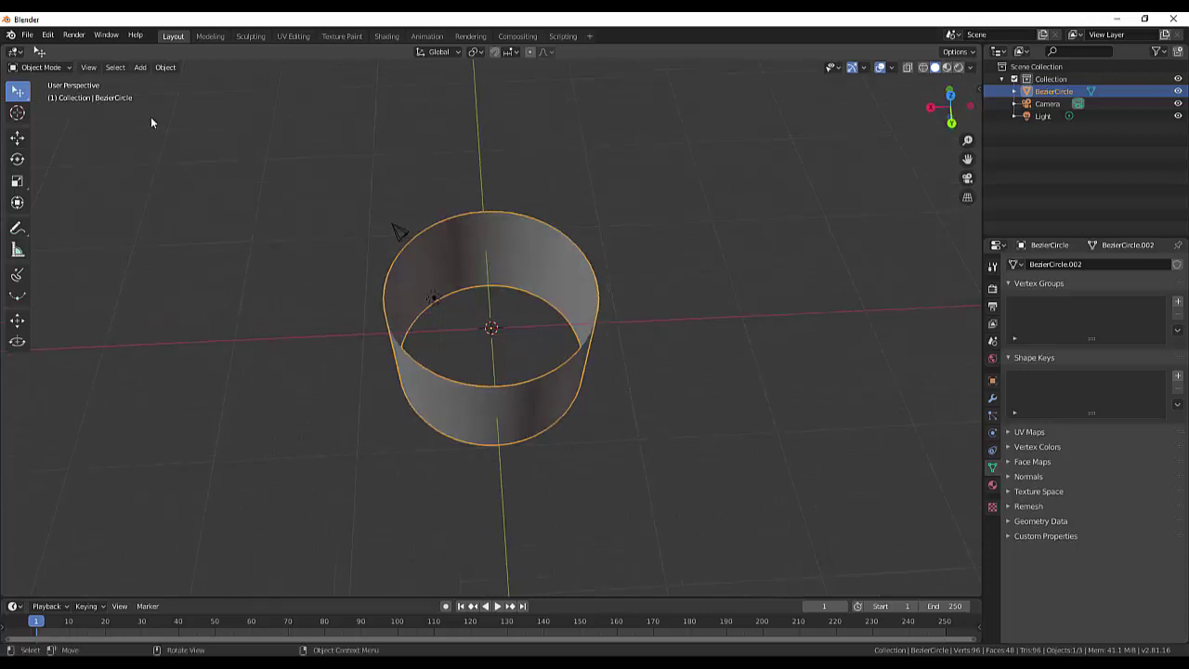
In Edit Mode, select the cylinder's top edge loop and fill it with a face.
left_click(48, 70)
left_click(48, 91)
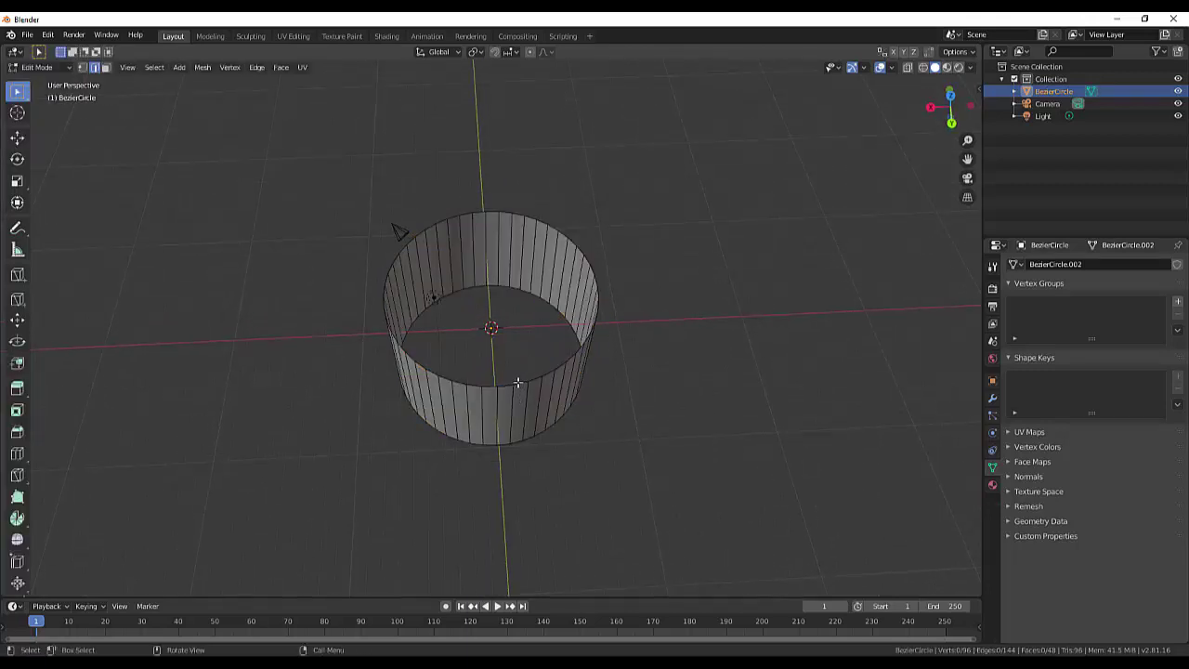
key("alt")
left_click(506, 385, "alt")
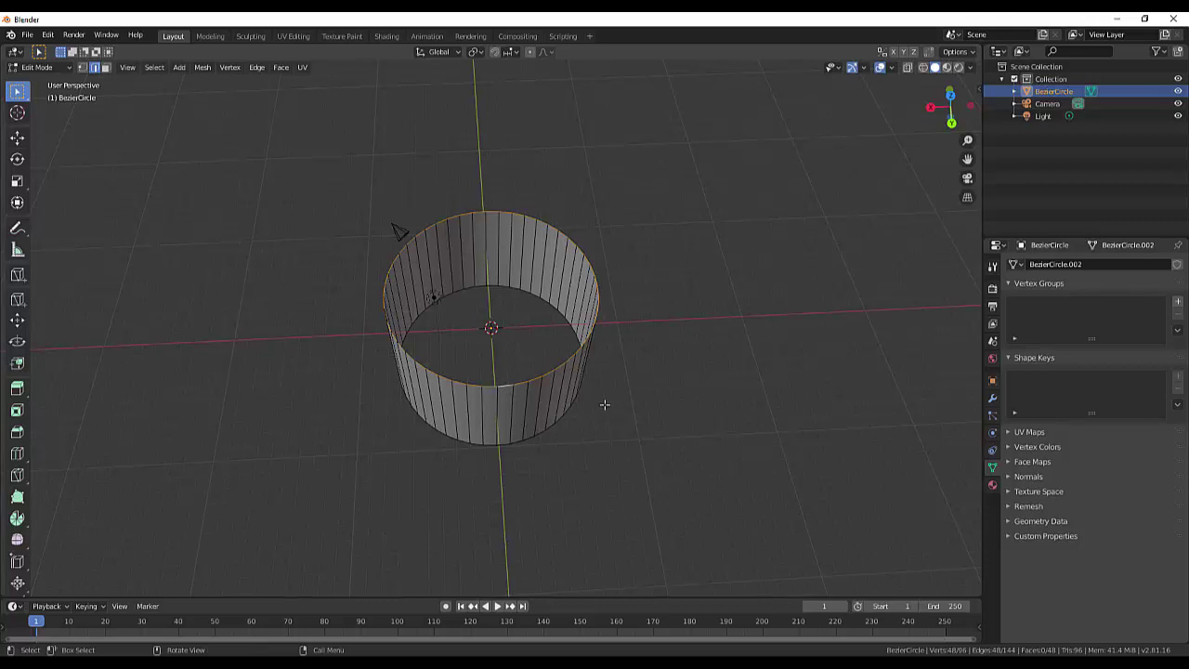
key("f")
mouse_move(631, 399)
middle_mouse_down()
mouse_move(584, 415)
mouse_move(609, 392)
middle_mouse_up()
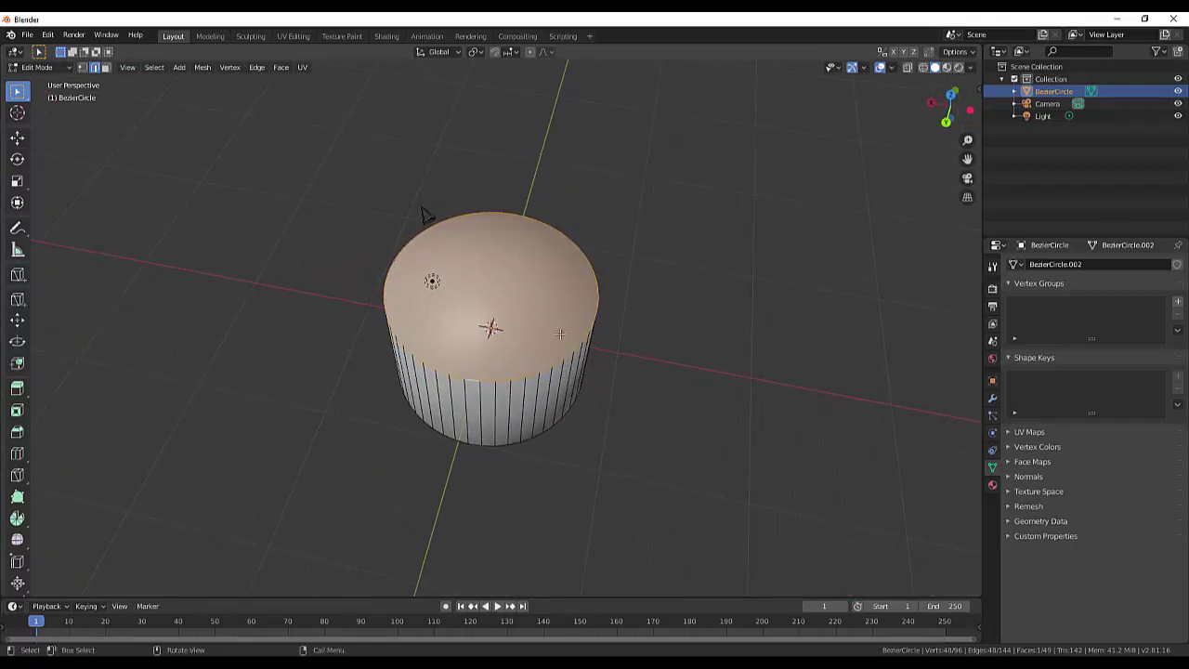
Inset the top face and extrude it down into the cylinder to form thick cup walls.
key("i")
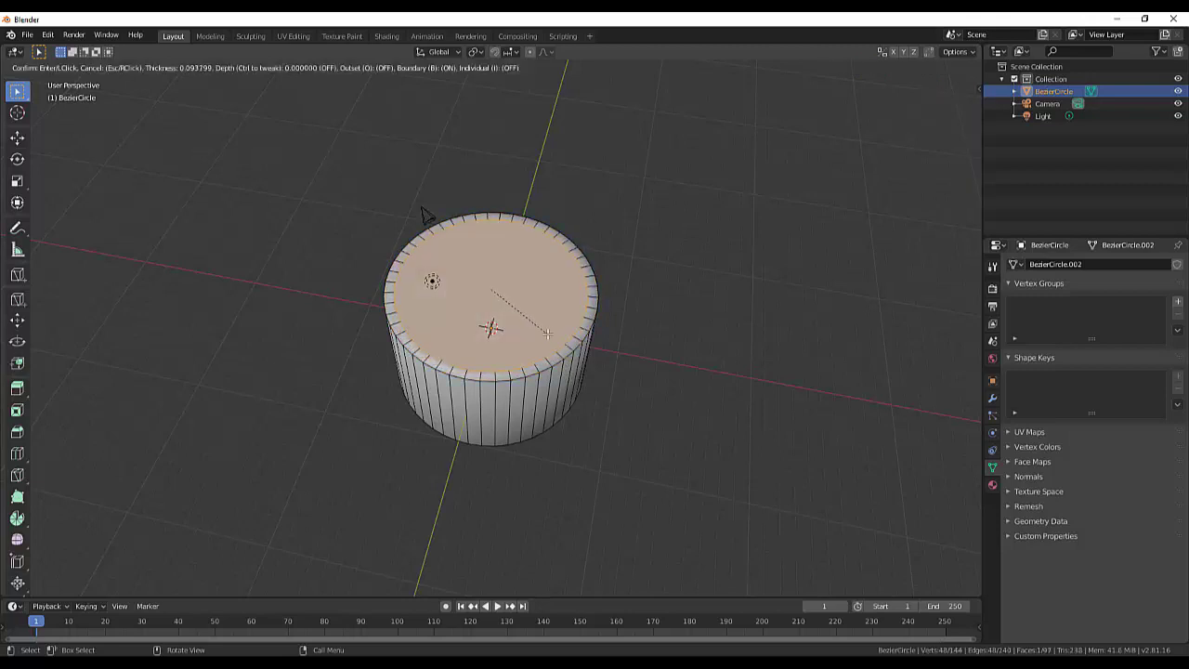
left_click(548, 333)
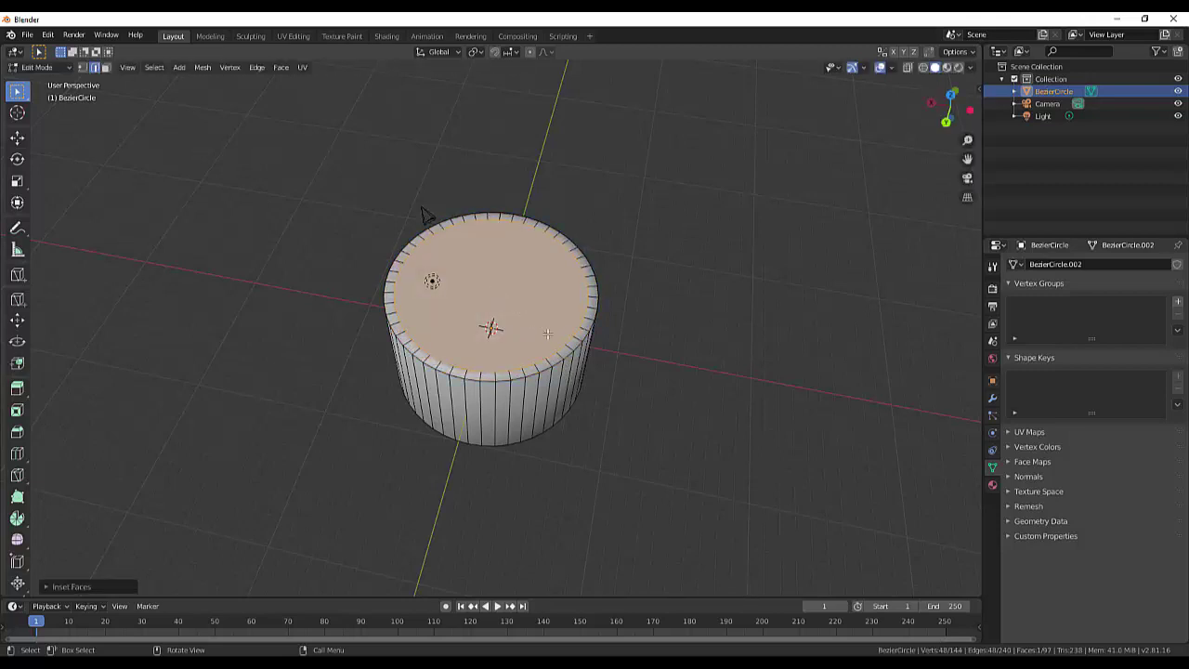
key("e")
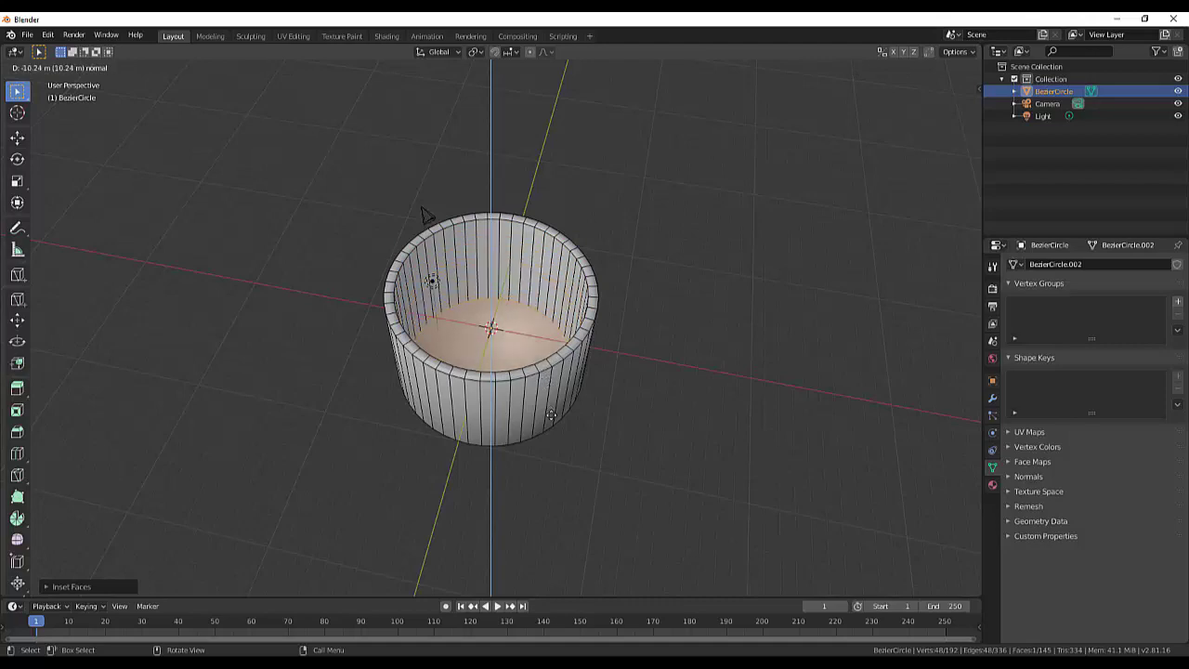
left_click(423, 214)
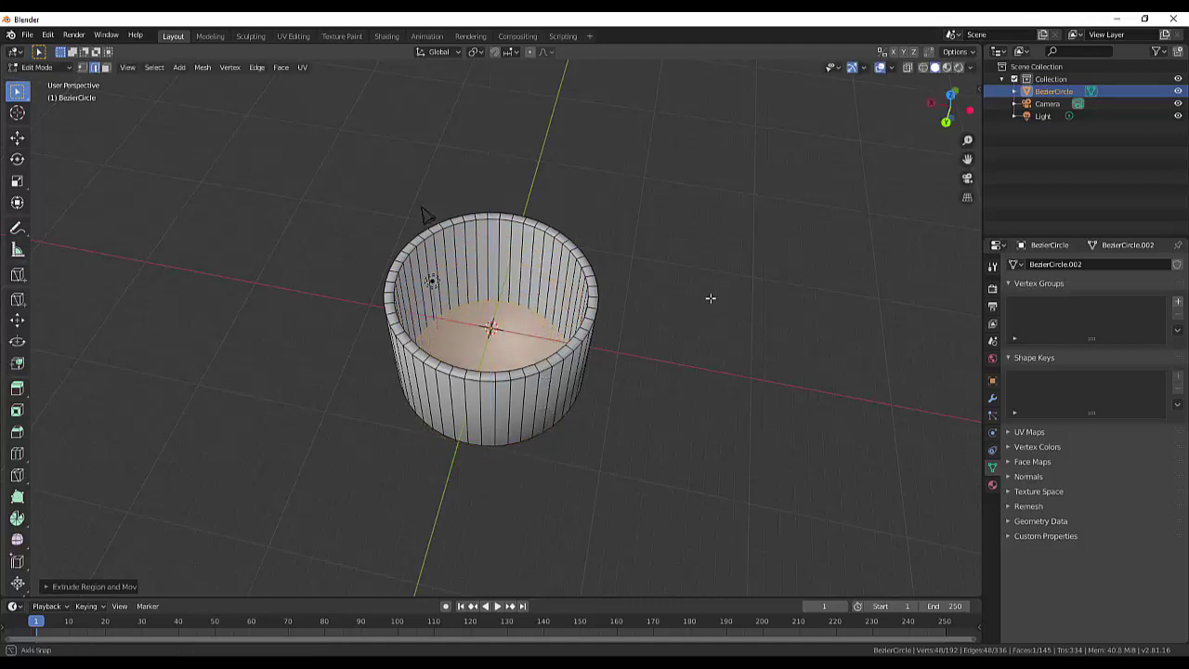
mouse_move(710, 301)
middle_mouse_down()
mouse_move(701, 424)
mouse_move(629, 483)
mouse_move(632, 505)
mouse_move(738, 526)
mouse_move(780, 445)
mouse_move(783, 338)
mouse_move(756, 263)
mouse_move(713, 266)
mouse_move(704, 299)
middle_mouse_up()
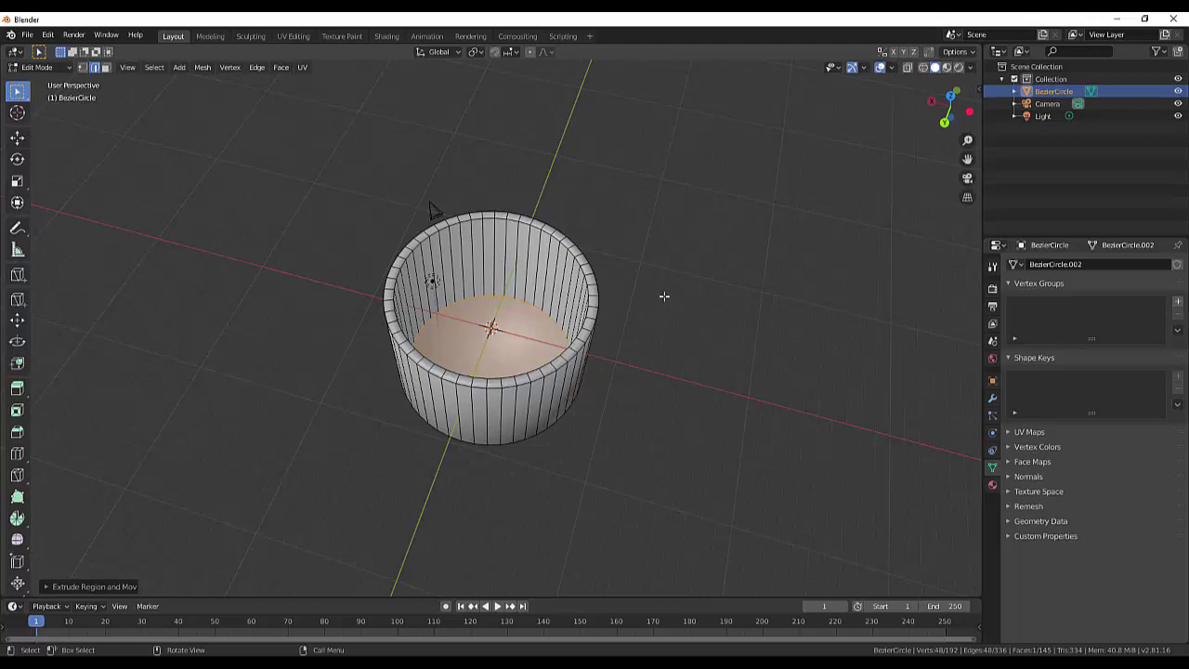
mouse_move(664, 296)
middle_mouse_down()
mouse_move(669, 359)
mouse_move(613, 446)
mouse_move(607, 279)
mouse_move(568, 243)
mouse_move(556, 286)
middle_mouse_up()
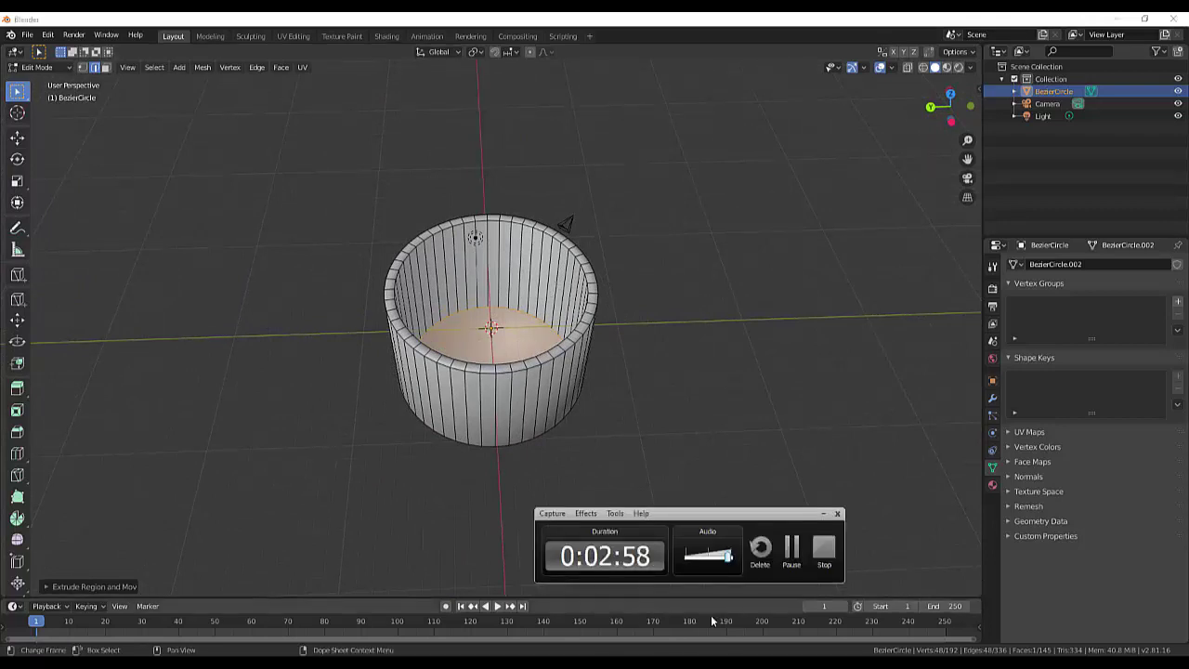
left_click(793, 560)
mouse_move(795, 307)
middle_mouse_down()
mouse_move(715, 359)
mouse_move(720, 388)
middle_mouse_up()
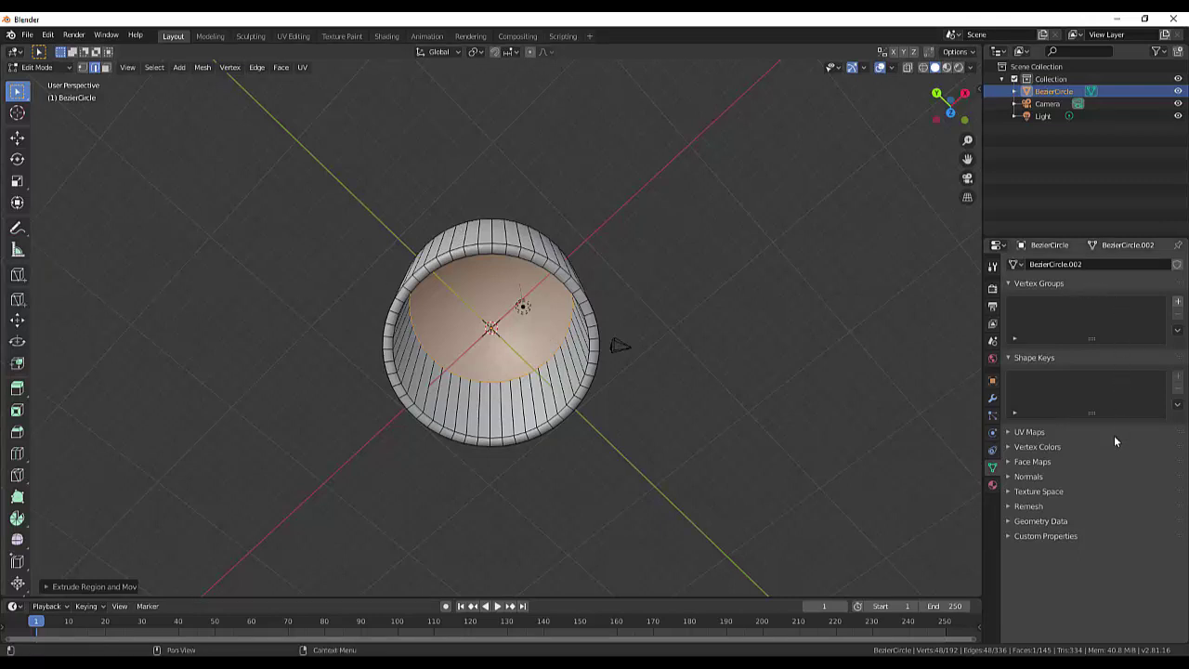
mouse_move(736, 357)
middle_mouse_down()
mouse_move(747, 316)
mouse_move(742, 338)
middle_mouse_up()
key("KP_1")
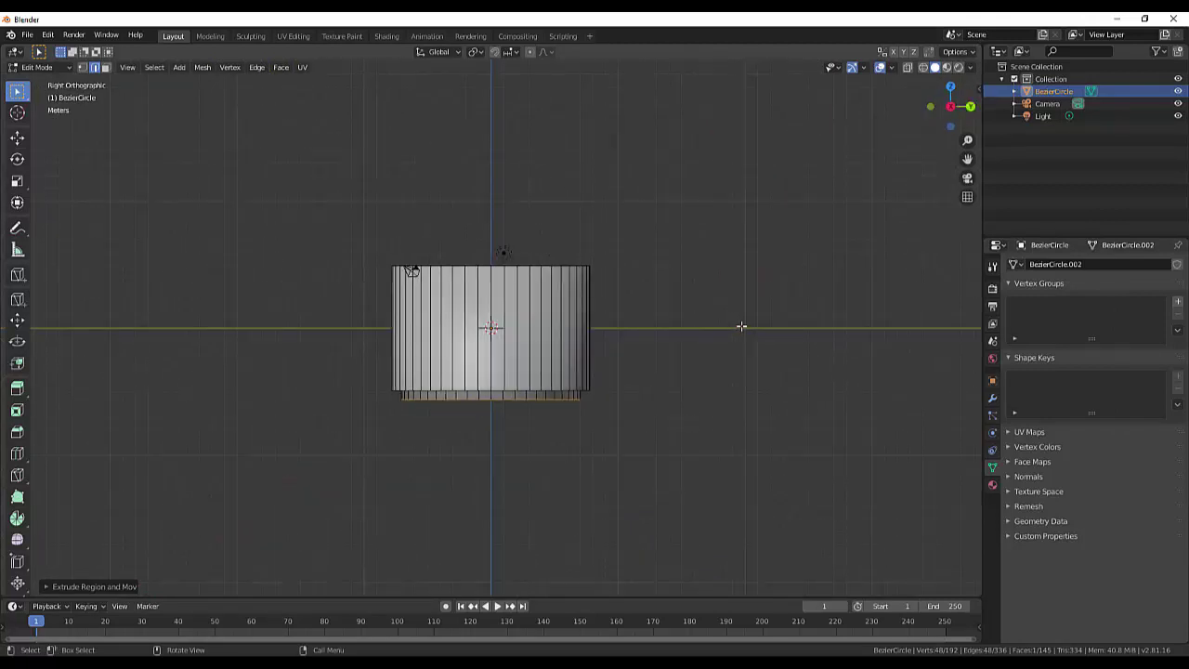
key("KP_2")
key("KP_2")
key("KP_4")
key("KP_4")
key("KP_1")
middle_click_drag(741, 326, 725, 480)
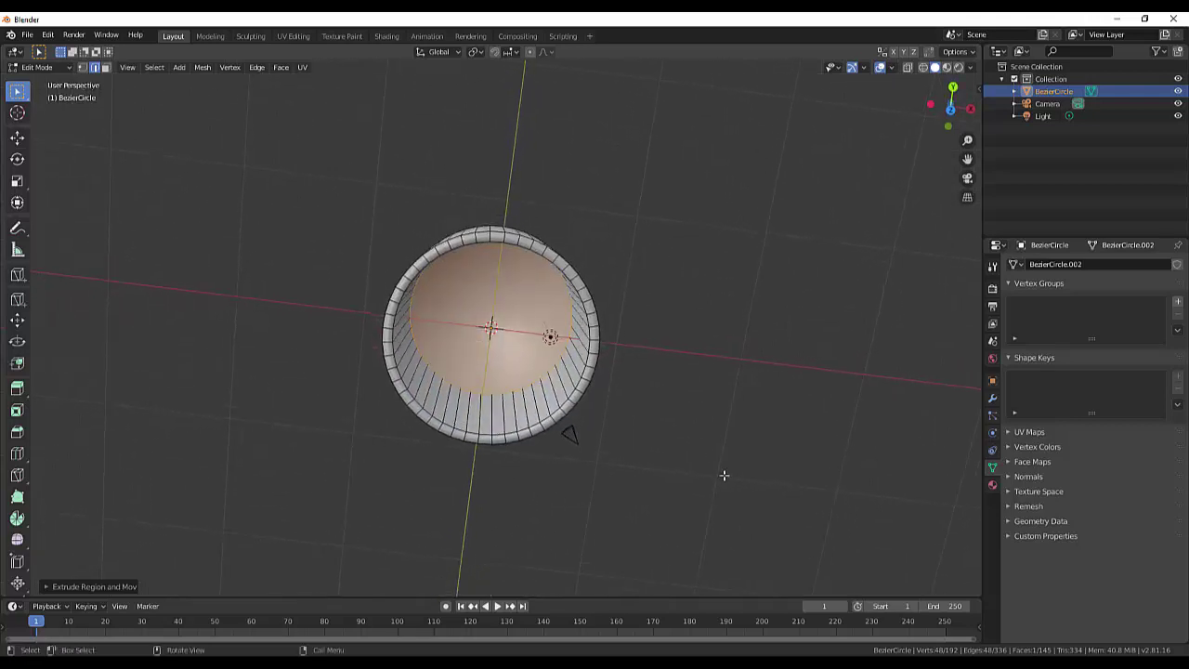
key("KP_7")
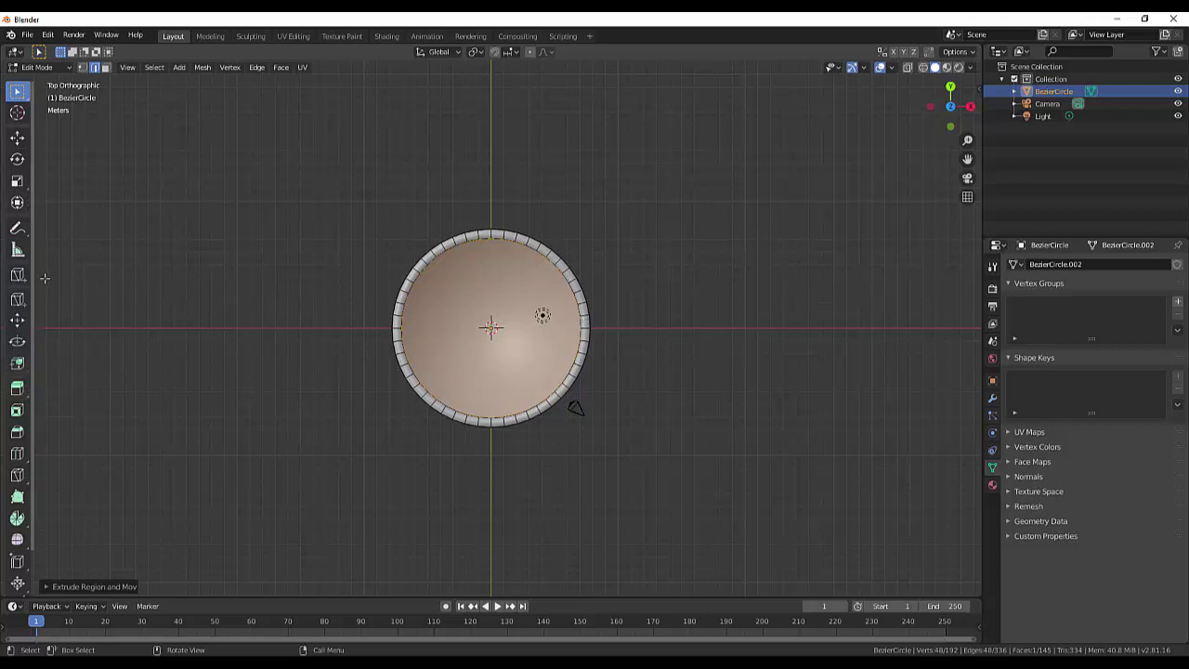
left_click(39, 68)
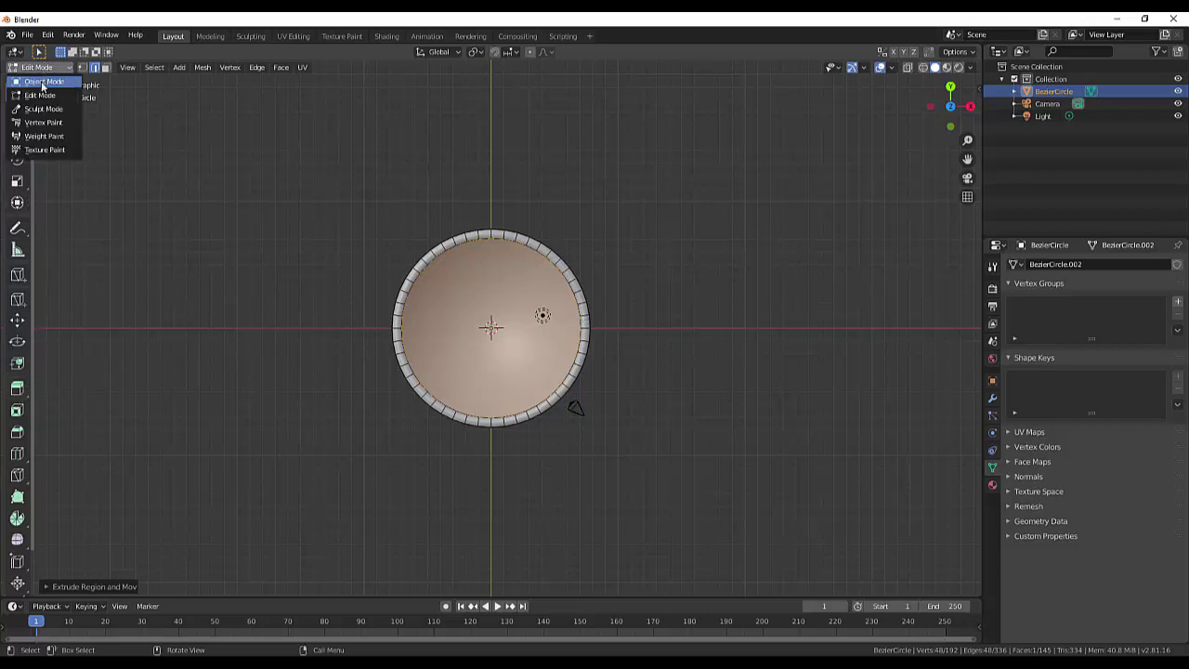
Back in Object Mode, scale the cup to about 0.6 along Y, forming an oval dish.
left_click(44, 82)
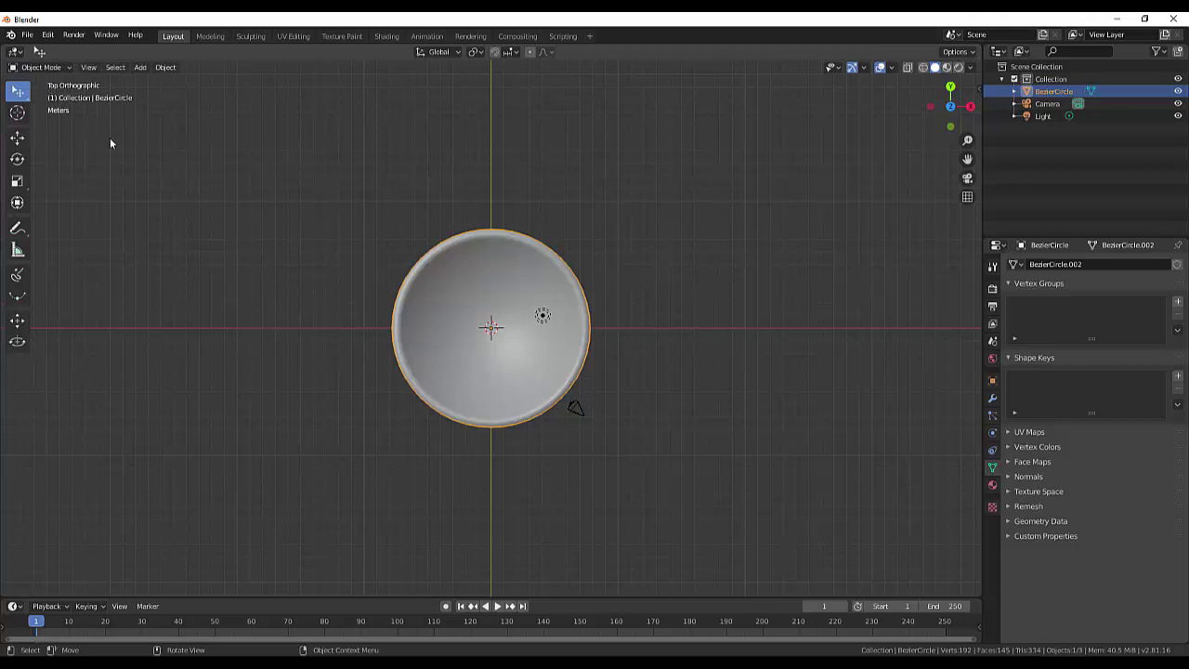
left_click(17, 183)
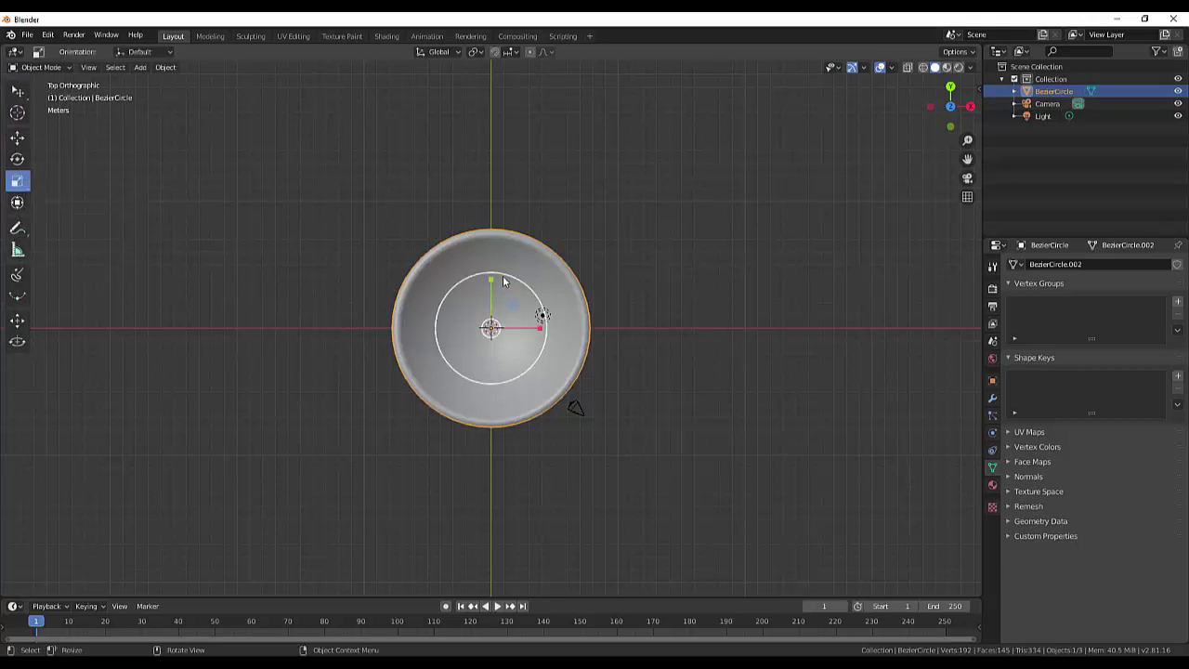
left_click_drag(490, 273, 496, 300)
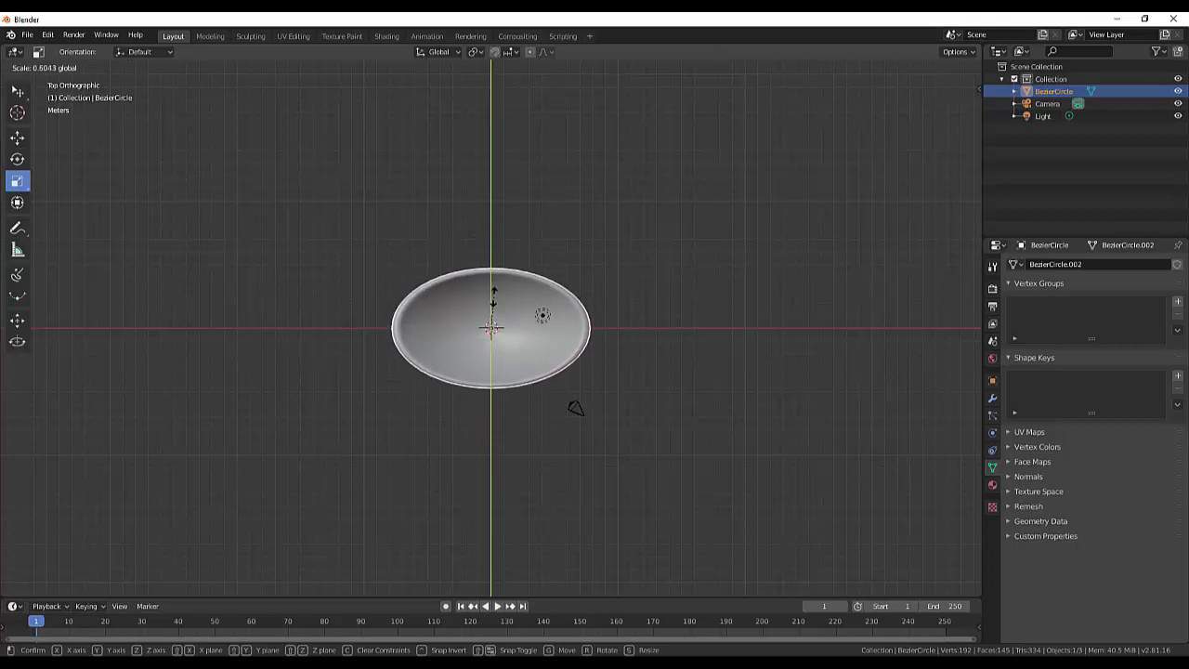
left_click_drag(496, 299, 497, 295)
mouse_move(720, 316)
middle_mouse_down()
mouse_move(855, 297)
mouse_move(794, 233)
mouse_move(740, 205)
mouse_move(638, 226)
mouse_move(642, 319)
mouse_move(740, 294)
mouse_move(747, 258)
mouse_move(749, 375)
mouse_move(735, 393)
mouse_move(642, 356)
mouse_move(694, 309)
mouse_move(731, 322)
mouse_move(680, 345)
middle_mouse_up()
scroll(680, 347, "up", 2)
scroll(678, 345, "up", 1)
scroll(677, 343, "down", 2)
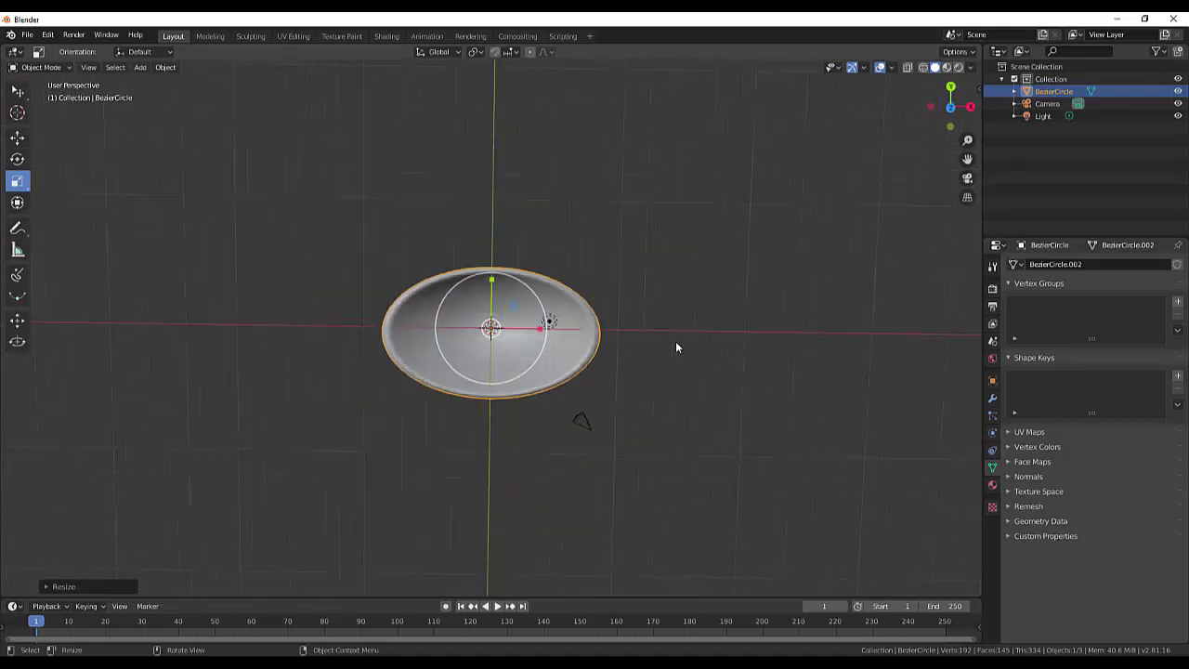
mouse_move(676, 343)
middle_mouse_down()
mouse_move(740, 337)
mouse_move(687, 403)
mouse_move(695, 370)
mouse_move(725, 337)
mouse_move(685, 260)
mouse_move(610, 273)
mouse_move(645, 358)
middle_mouse_up()
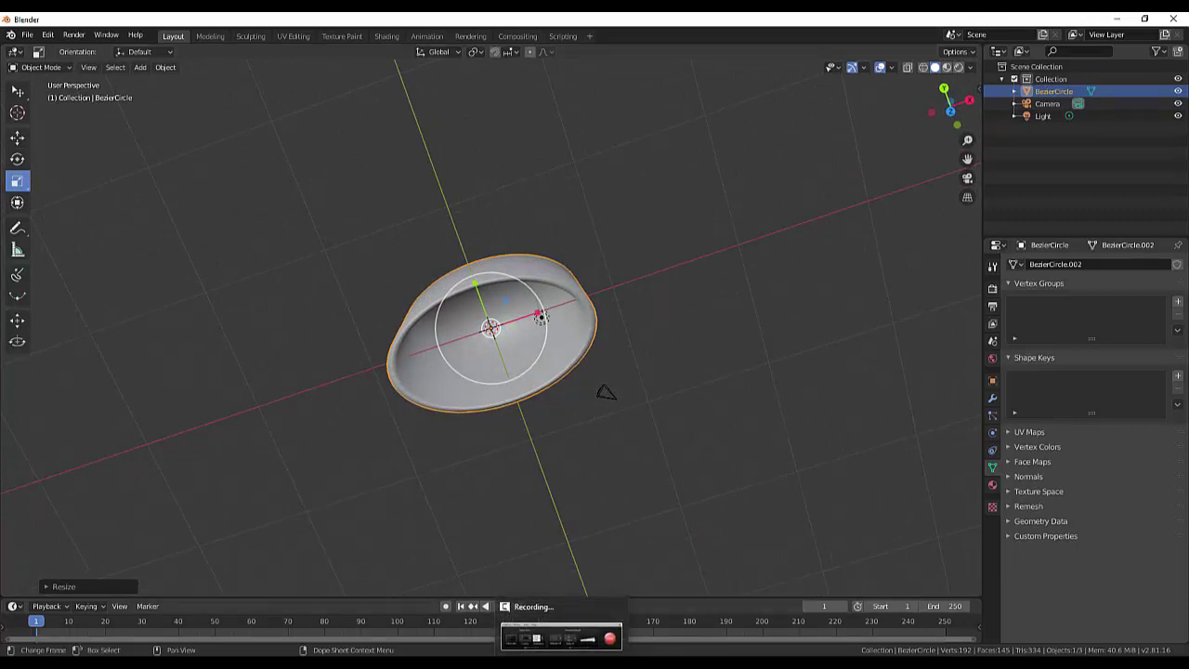
left_click(557, 637)
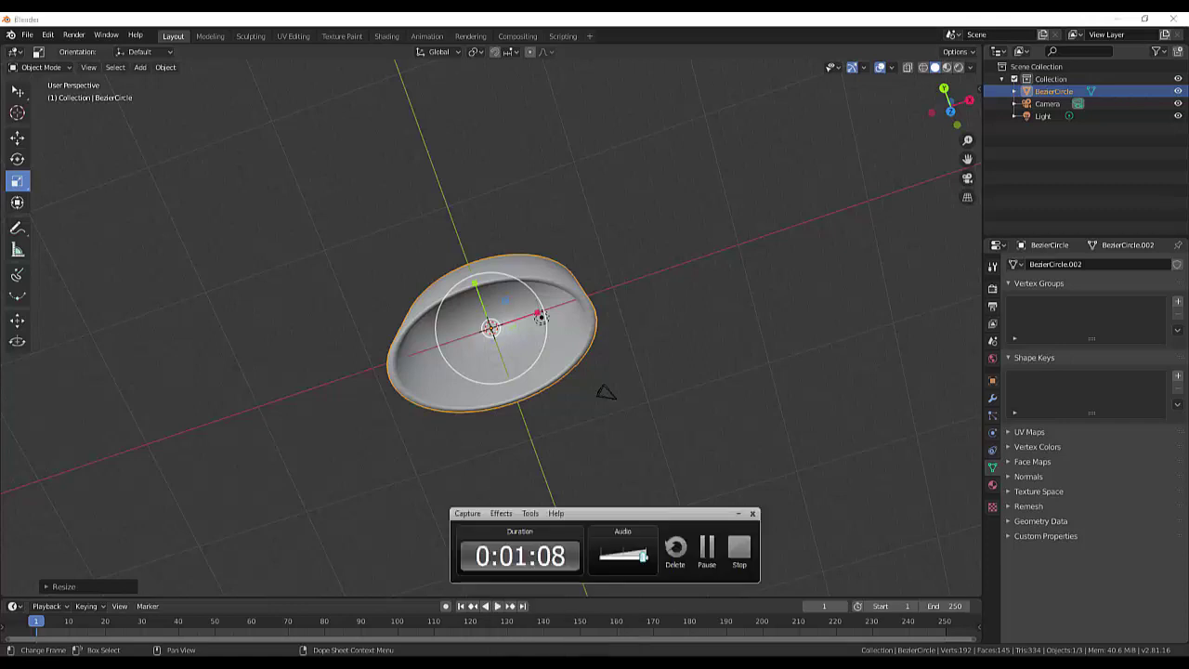